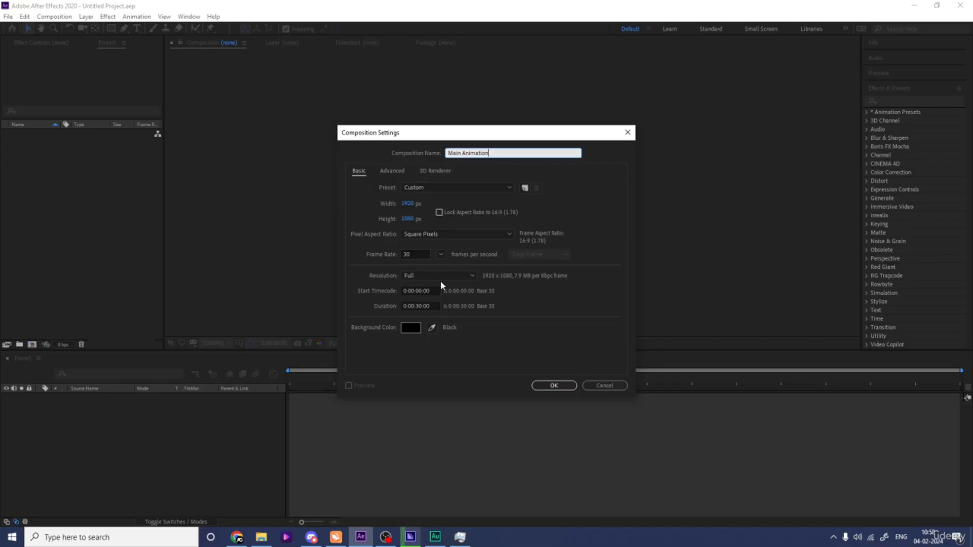
Step: Create the Main Animation composition and show the Title/Action Safe guides
left_click(540, 387)
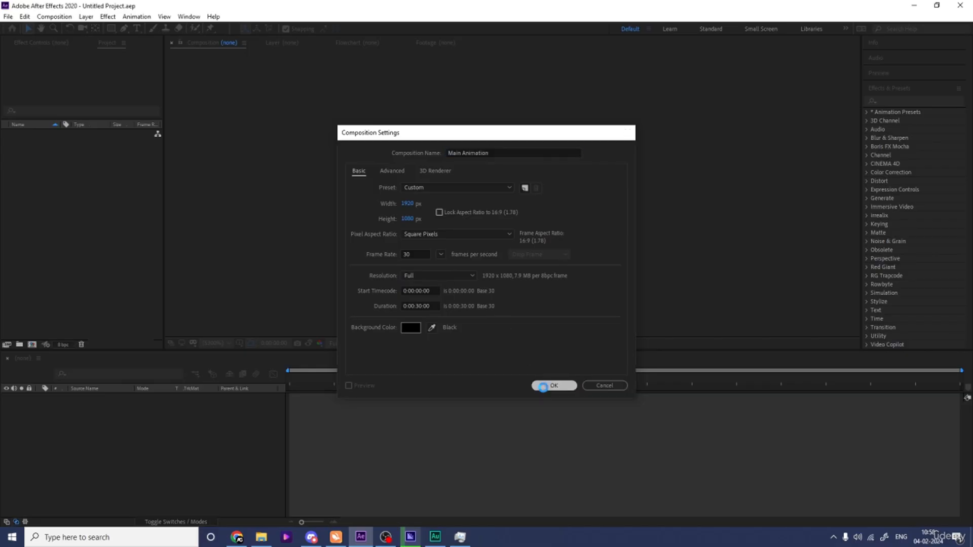
left_click(244, 342)
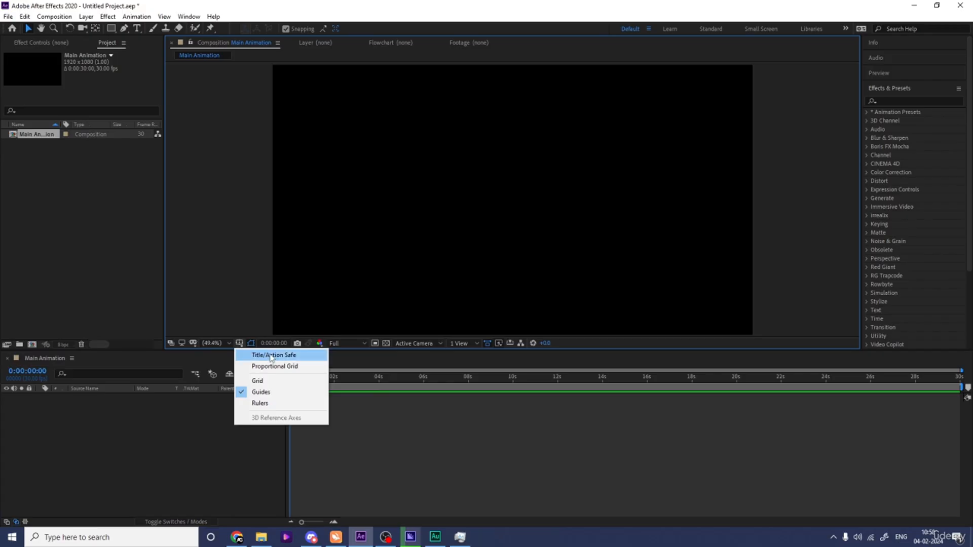
left_click(276, 353)
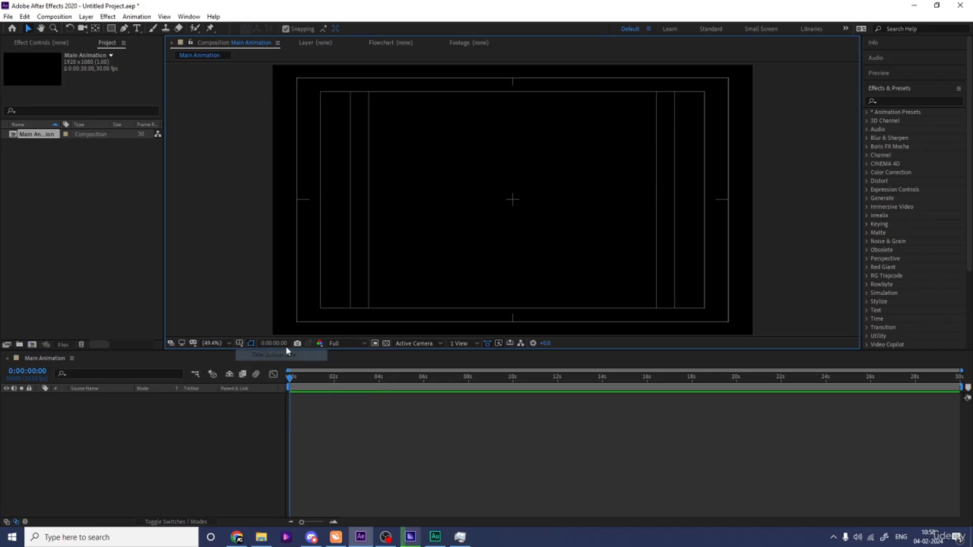
Step: Select the Type tool and set the font to Poppins Bold with a white fill
left_click(136, 29)
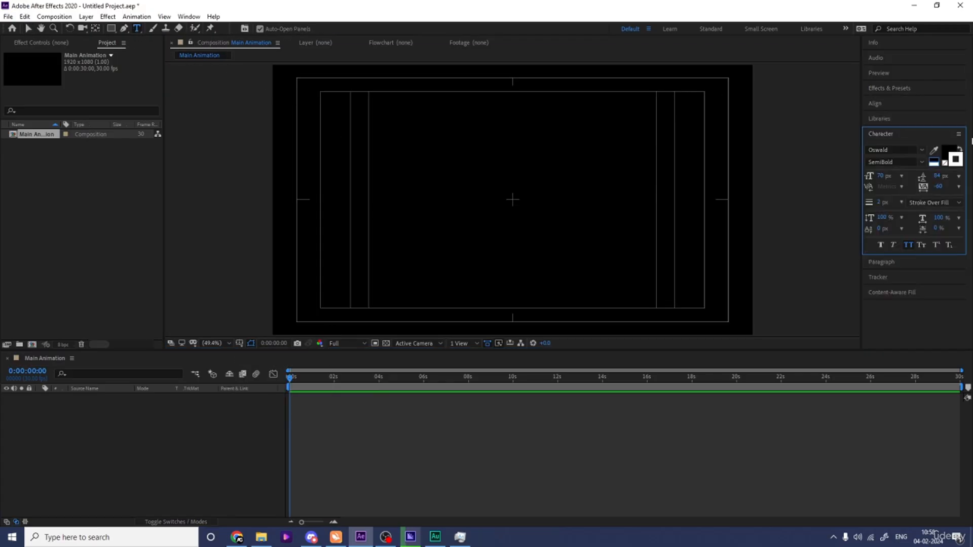
left_click(895, 149)
type("pop")
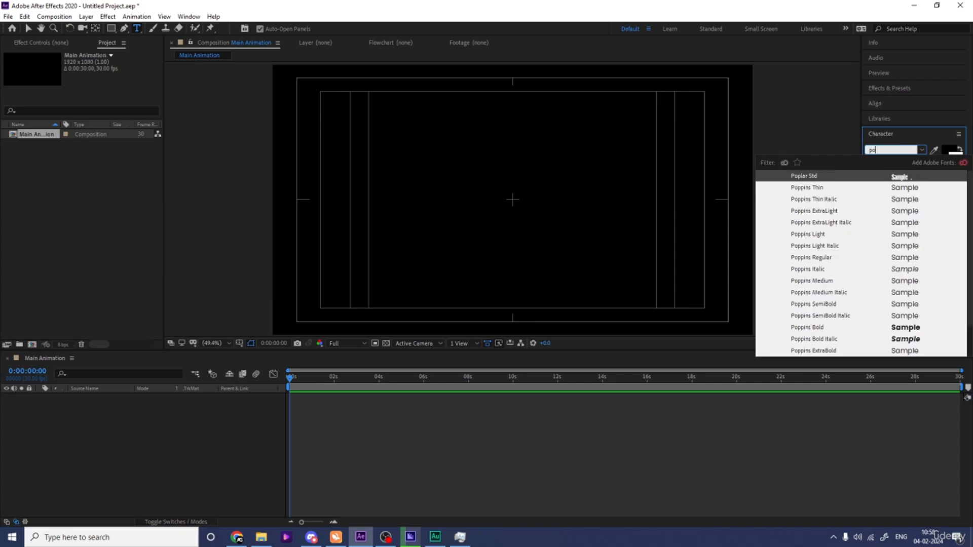
left_click(900, 330)
left_click(945, 165)
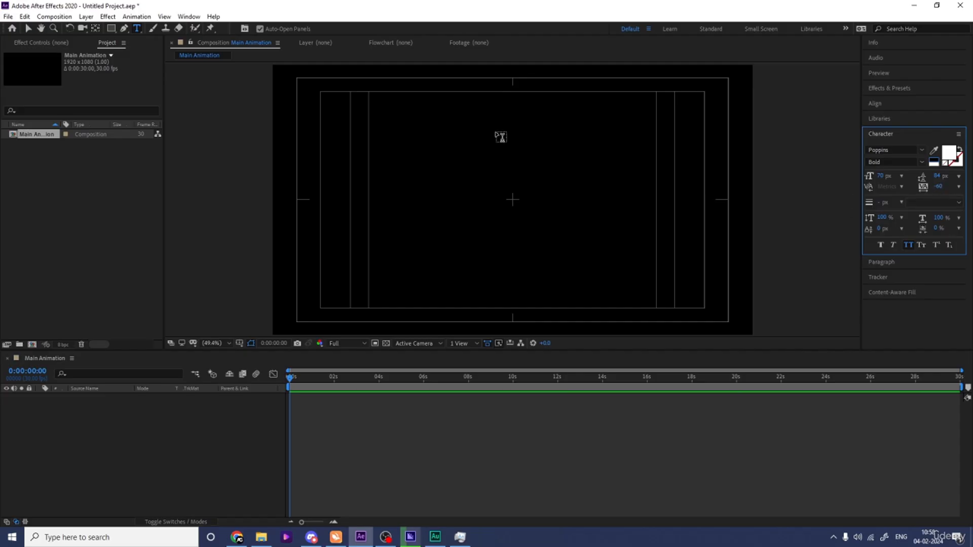
Step: Create a text layer reading MOTION in the composition
left_click(467, 190)
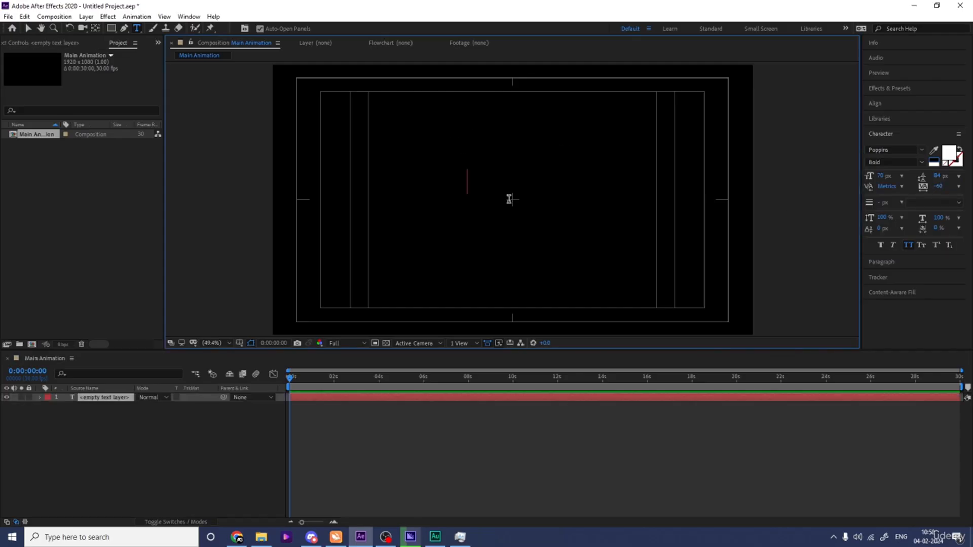
type("MOTI_O")
key("Num_Lock")
type("N")
key("ctrl+a")
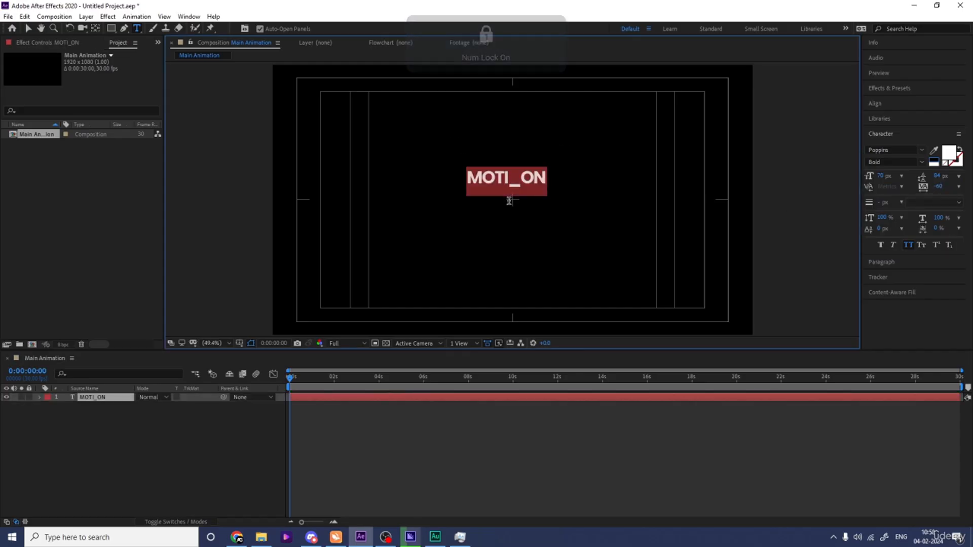
type("MOTION")
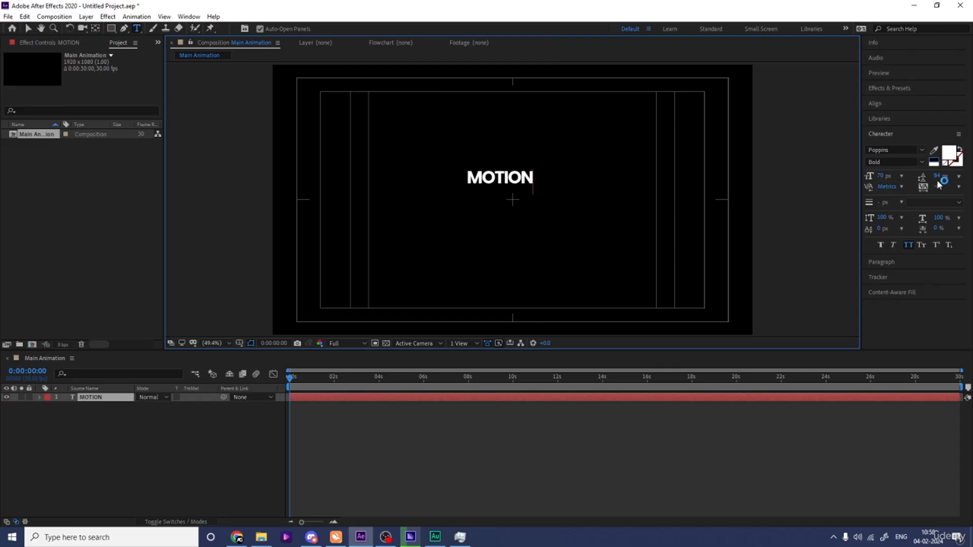
Step: Set the text tracking to 0
key("ctrl+a")
left_click(939, 188)
type("0")
key("Return")
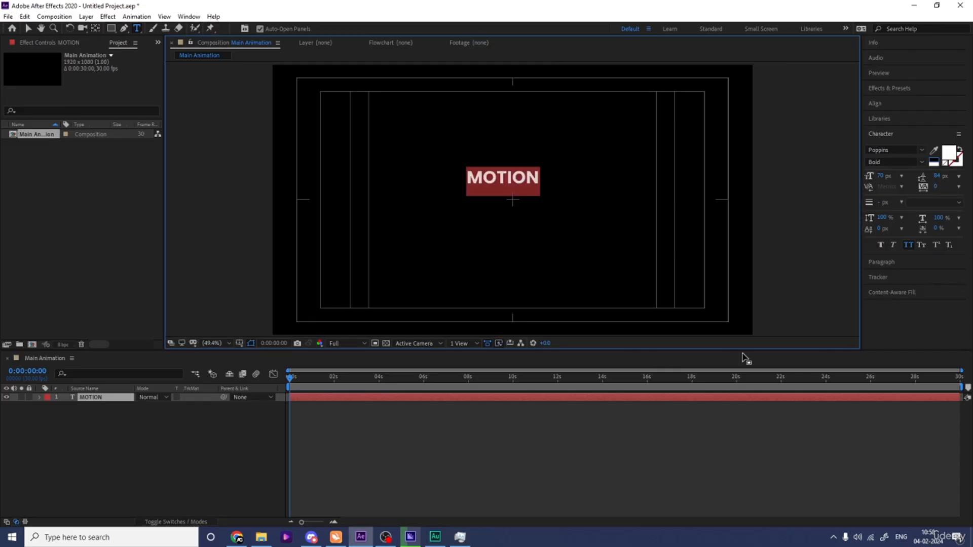
Step: Change the font style of the MOTION text to Black
left_click(921, 162)
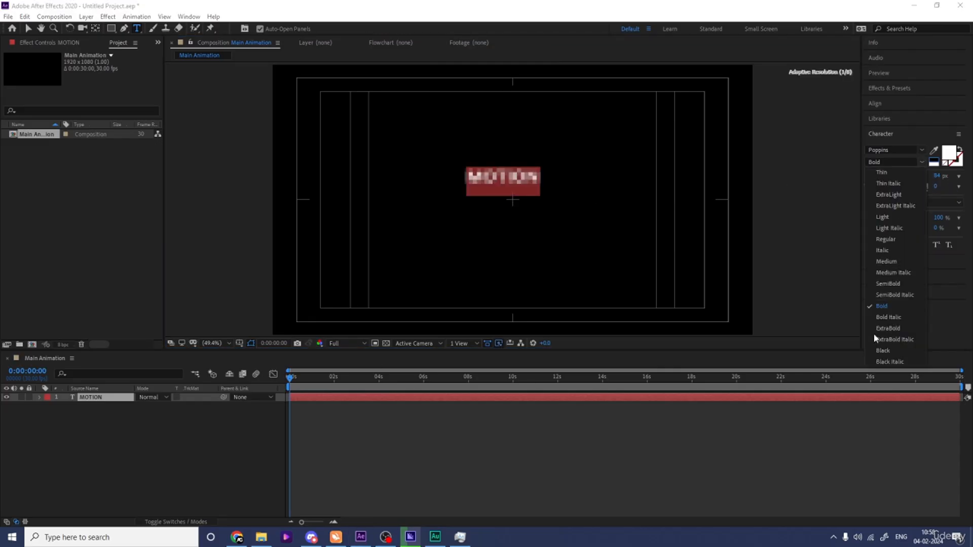
left_click(882, 342)
left_click(124, 433)
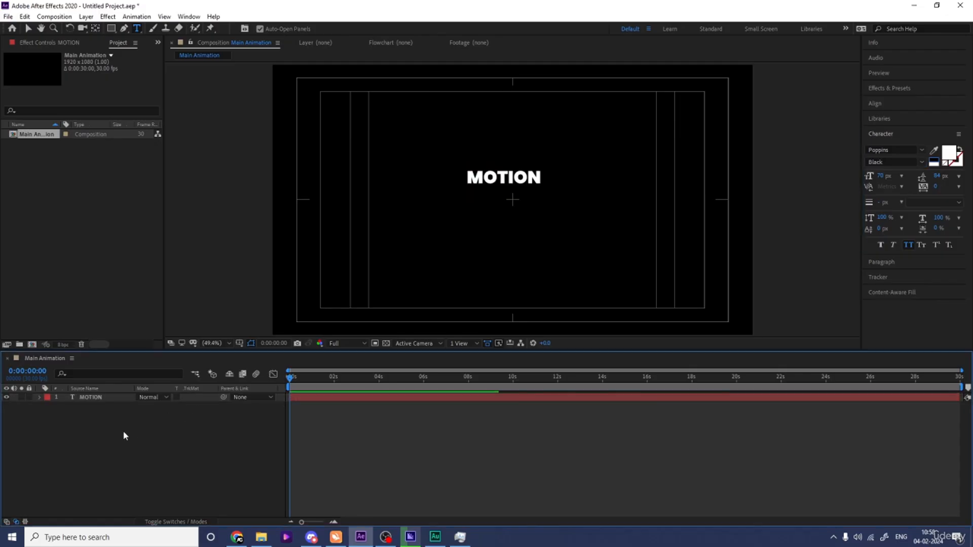
Step: Set the tracking of the MOTION text to -10
left_click(487, 178)
key("ctrl+a")
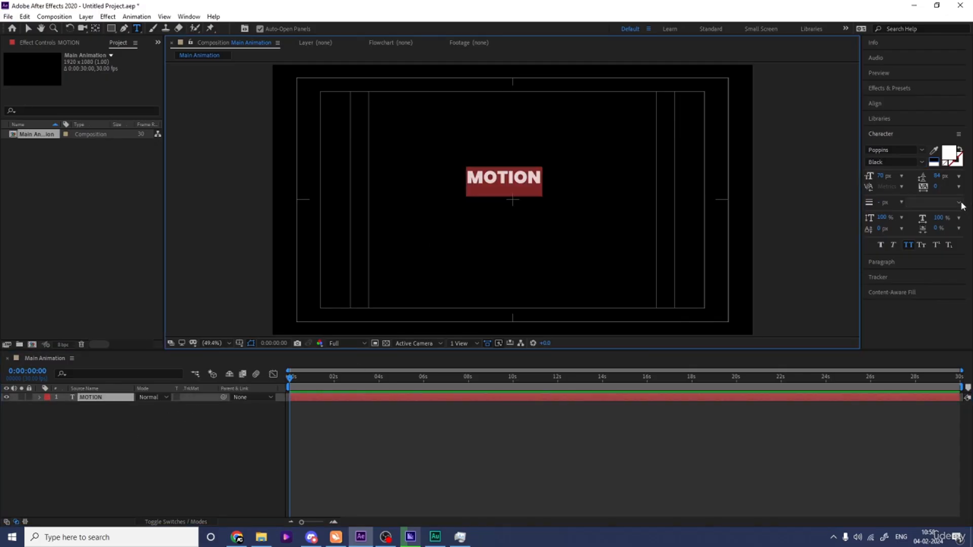
left_click(939, 187)
left_click_drag(935, 187, 932, 186)
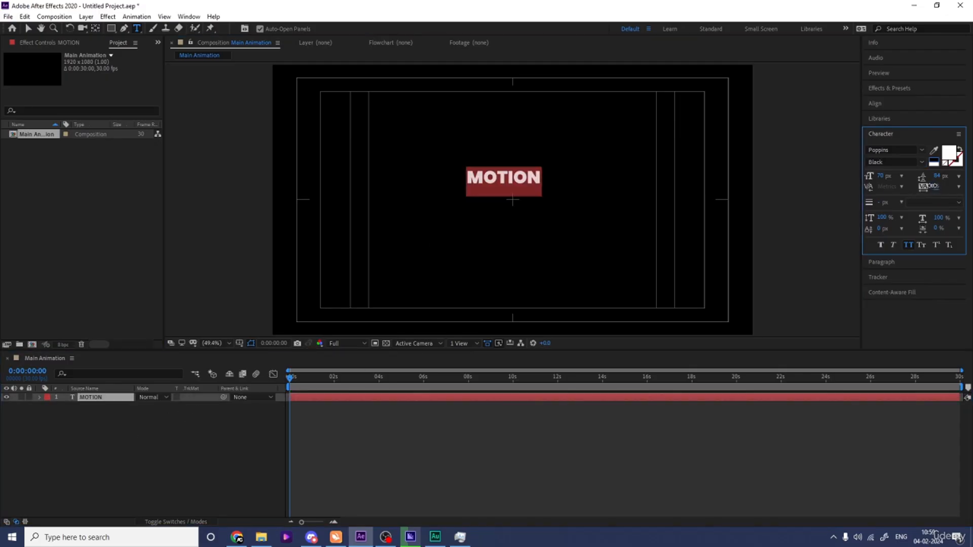
left_click(46, 437)
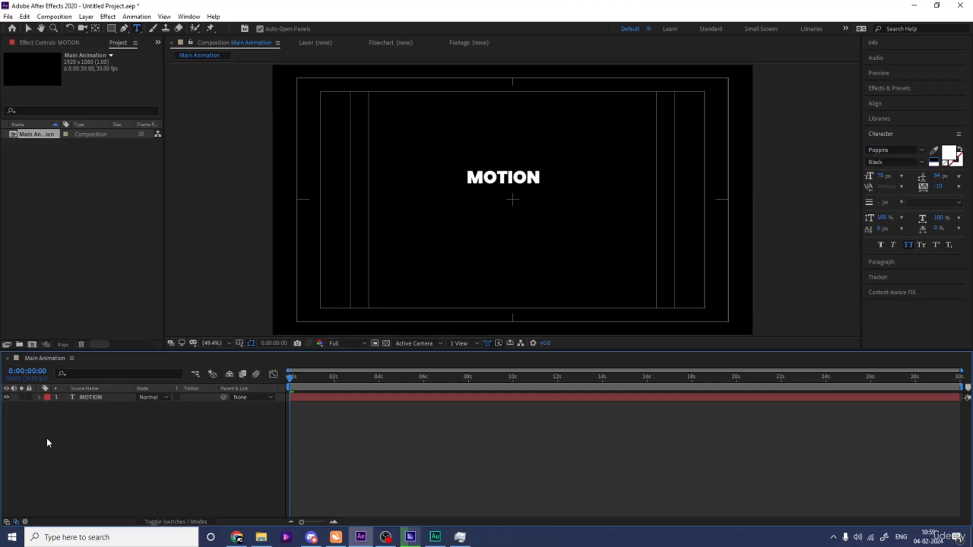
Step: Center the MOTION layer horizontally and vertically in the composition
left_click(84, 397)
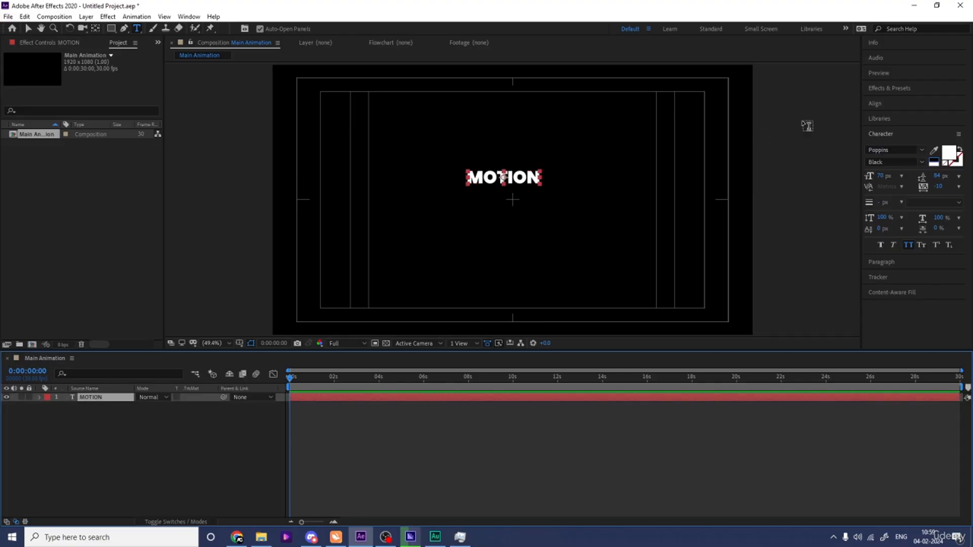
left_click(880, 105)
left_click(888, 129)
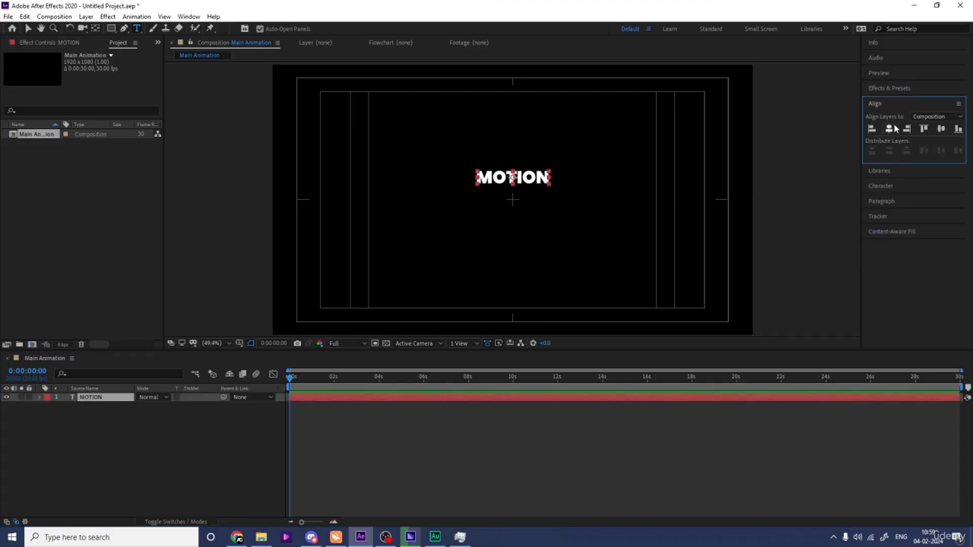
left_click(940, 129)
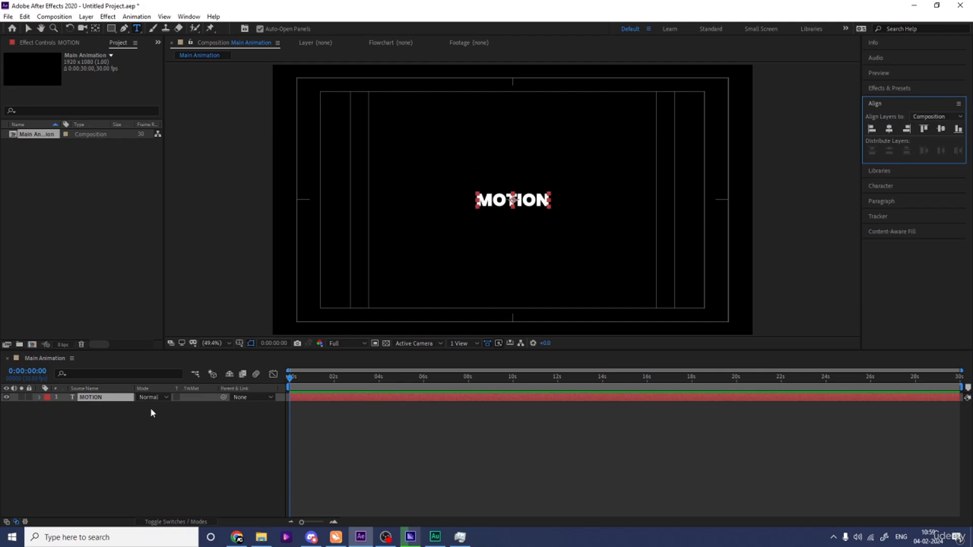
Step: Scale the MOTION layer to about 340%
key("s")
left_click_drag(149, 407, 248, 372)
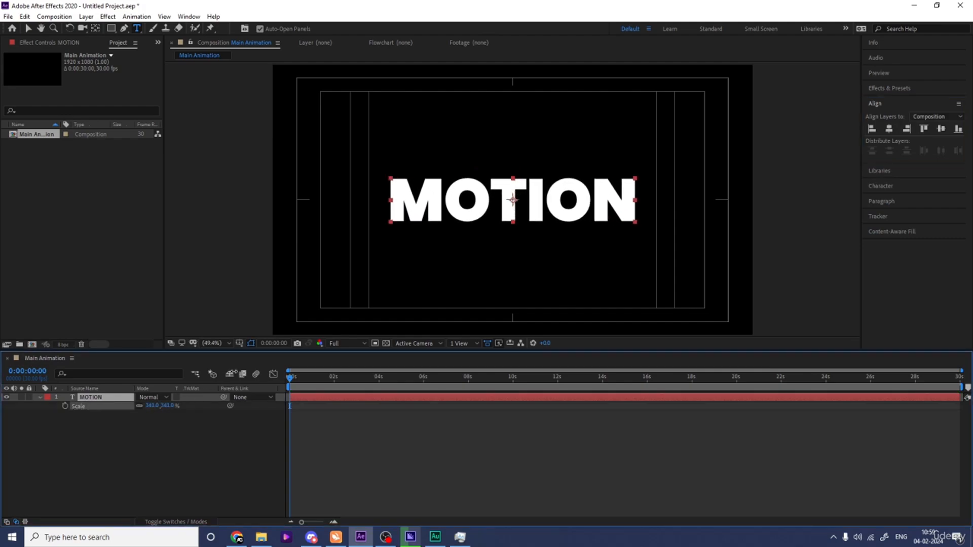
Step: Draw a rectangular mask over the upper part of the MOTION text and feather it about 31 pixels
left_click(111, 31)
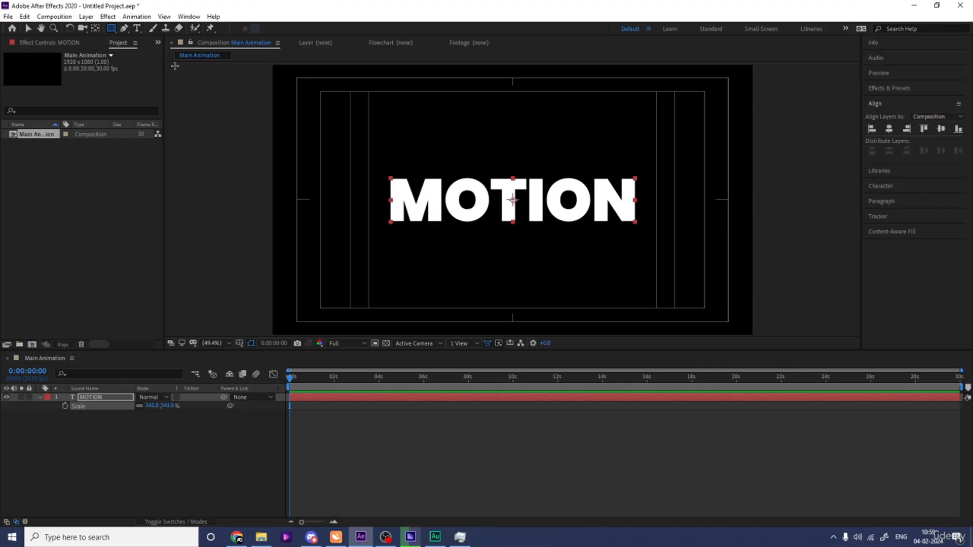
left_click_drag(375, 167, 651, 209)
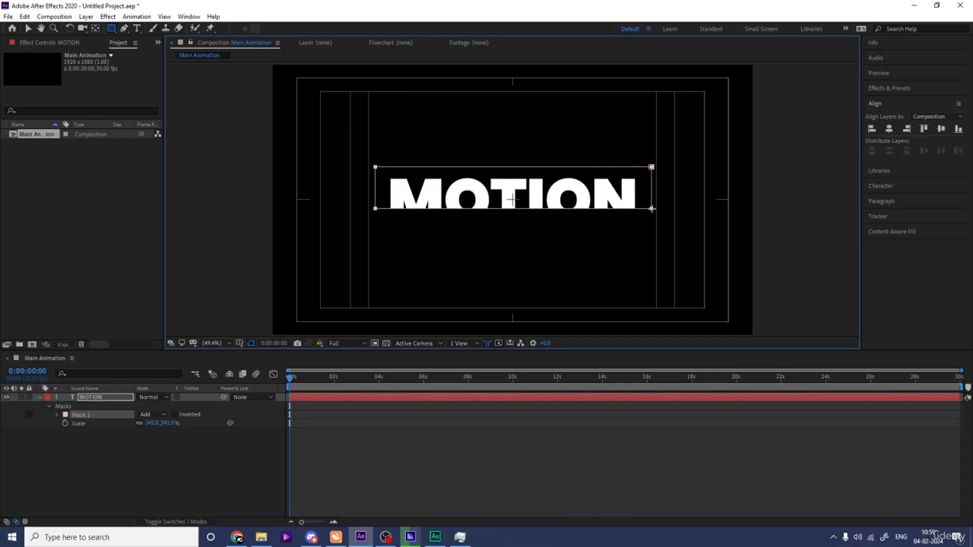
left_click(58, 414)
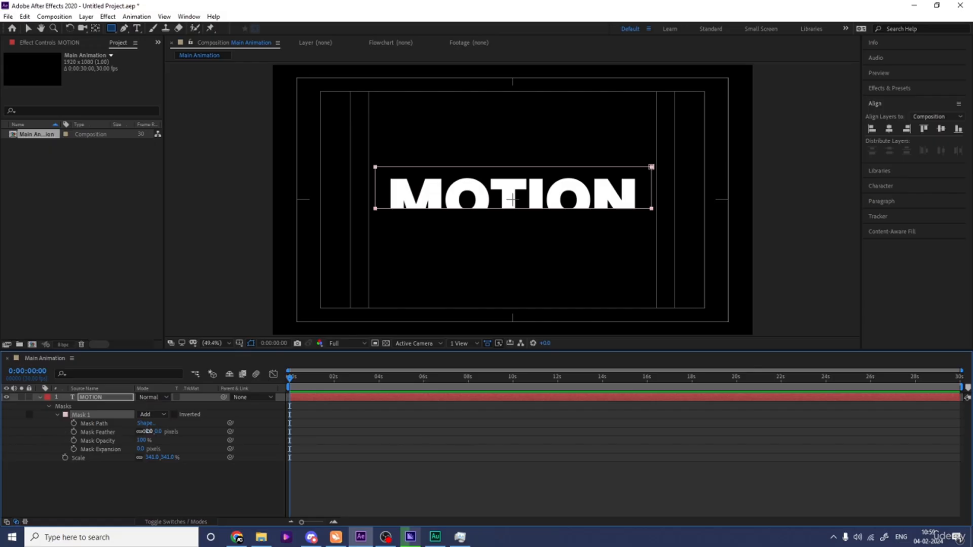
left_click_drag(147, 431, 162, 432)
left_click(105, 491)
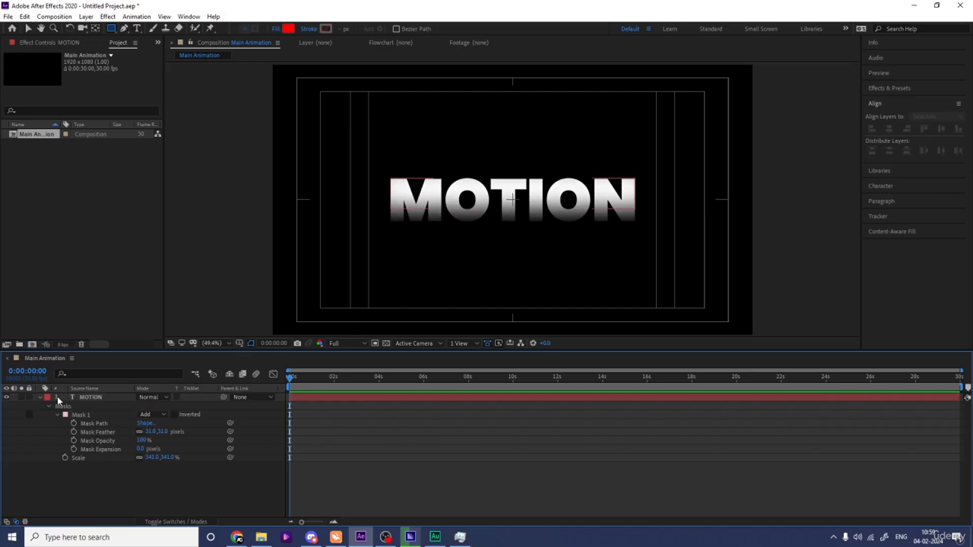
Step: Duplicate the MOTION layer and change the copy's text to DESIGN
left_click(40, 396)
left_click(89, 398)
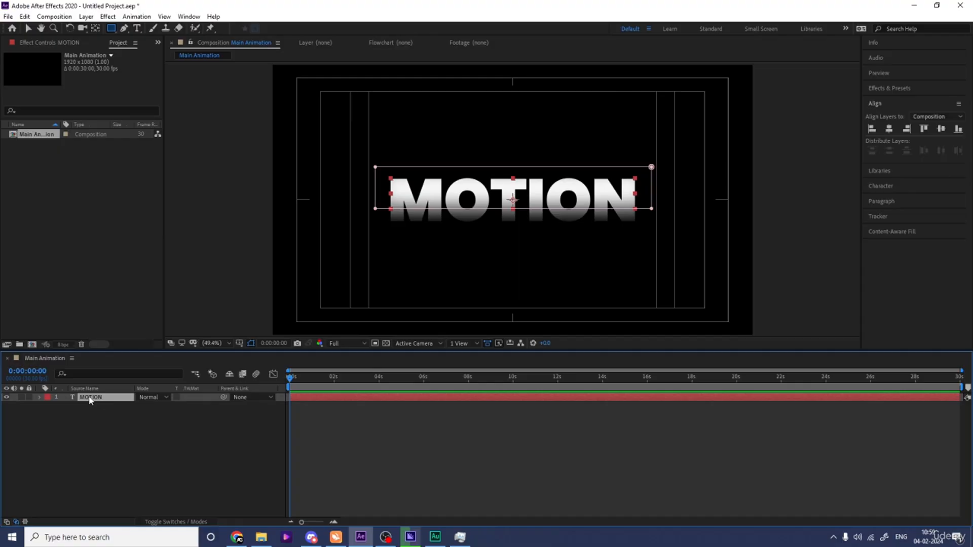
key("ctrl+d")
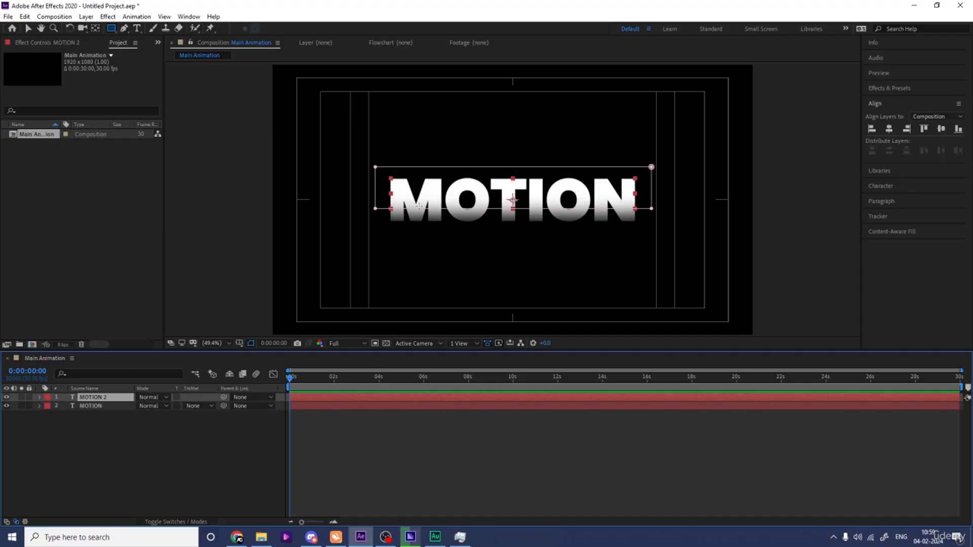
double_click(432, 198)
type("DESIGN")
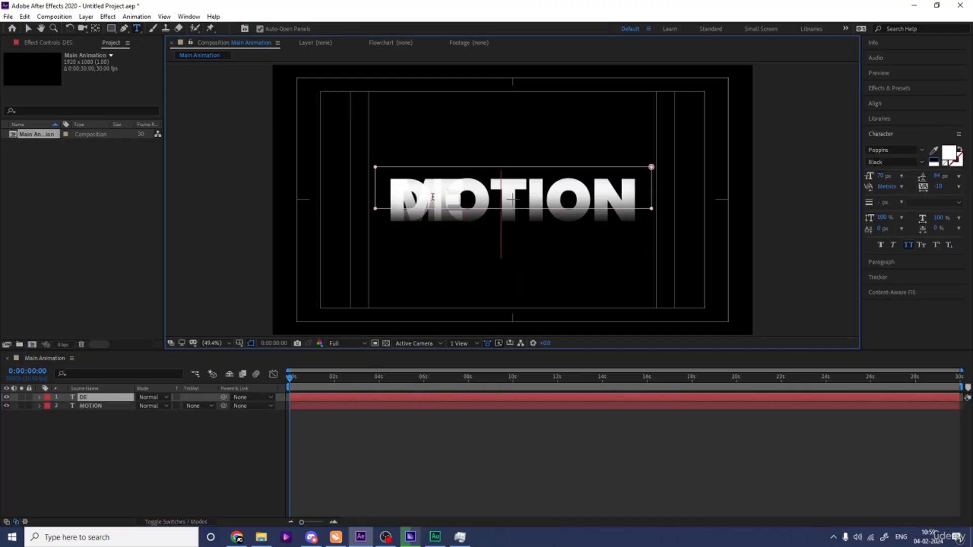
left_click(230, 398)
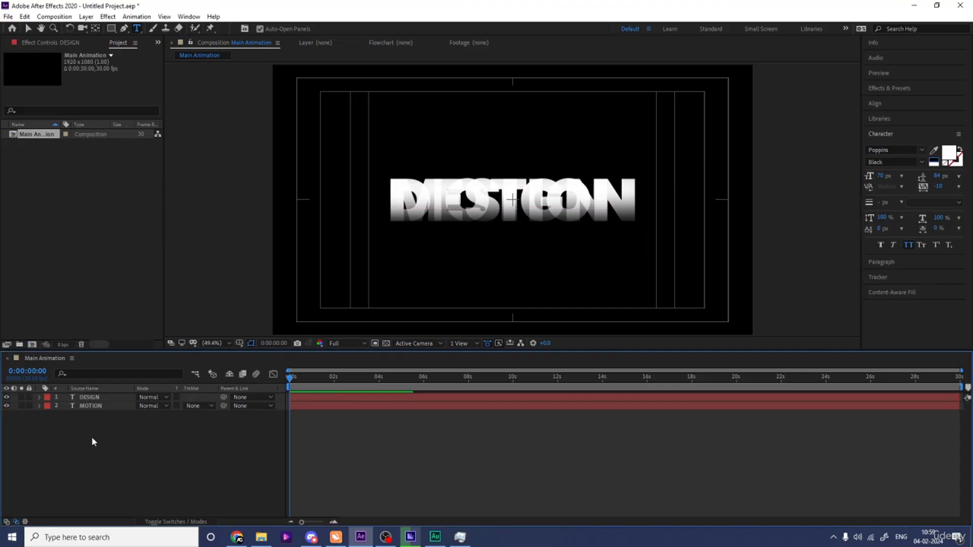
Step: Move the DESIGN layer below MOTION, nudging it slightly down and to the right
key("v")
left_click_drag(550, 181, 556, 208)
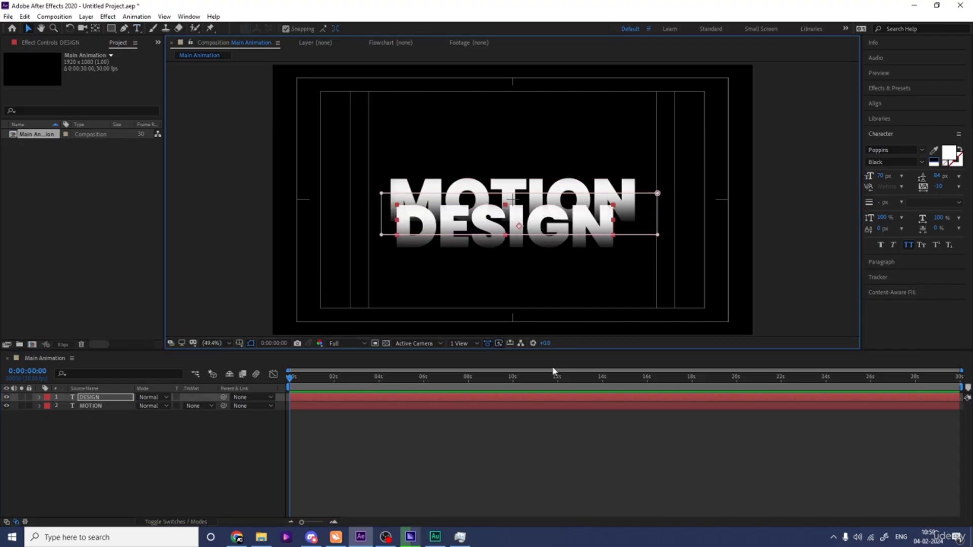
key("Down")
key("Down")
key("Down")
key("Down")
key("Down")
key("Down")
key("Down")
key("Down")
key("Down")
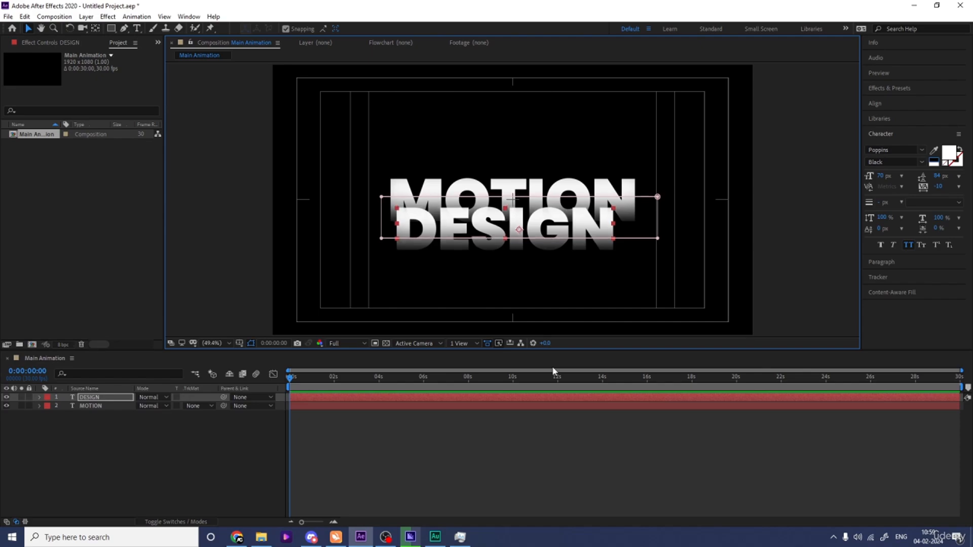
key("Right")
key("Right")
key("Right")
key("Right")
key("Right")
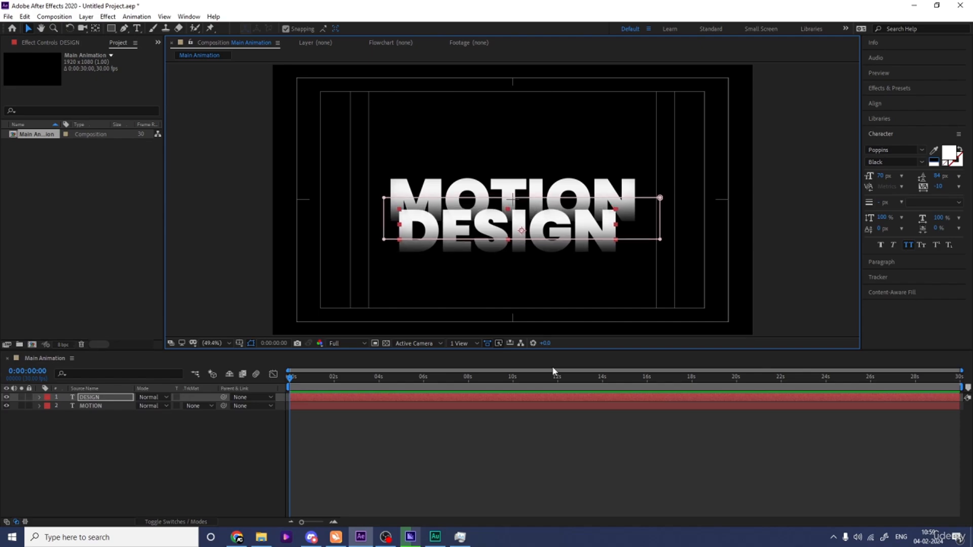
key("Right")
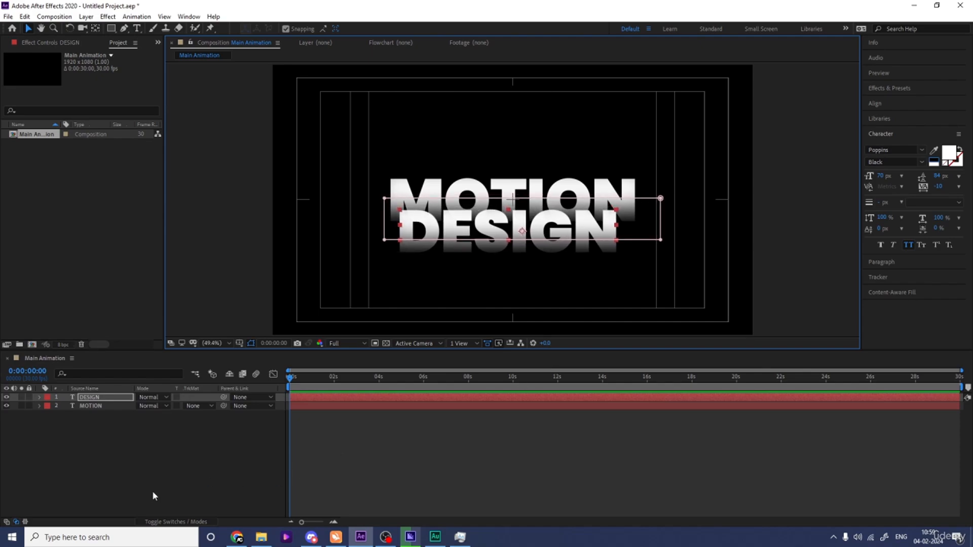
key("Right")
key("Right")
key("Right")
key("Right")
key("Right")
key("Right")
key("Right")
key("Right")
key("Right")
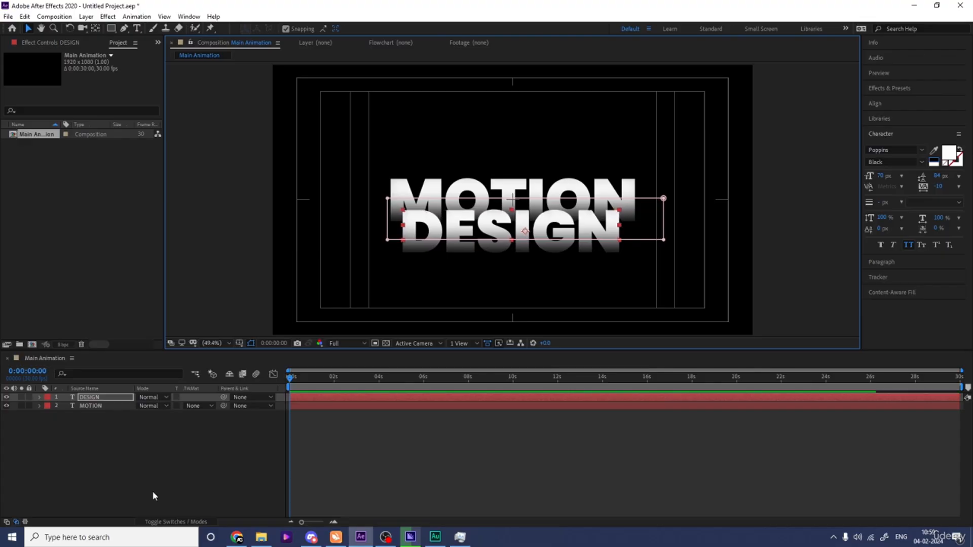
key("Right")
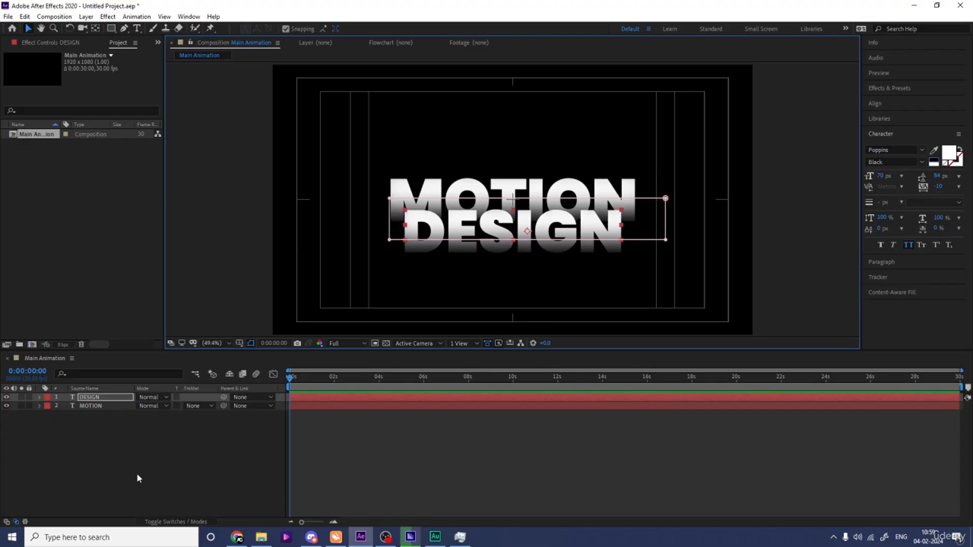
Step: Select both text layers and move them up together
left_click(136, 477)
left_click_drag(103, 451, 77, 391)
left_click_drag(519, 214, 519, 203)
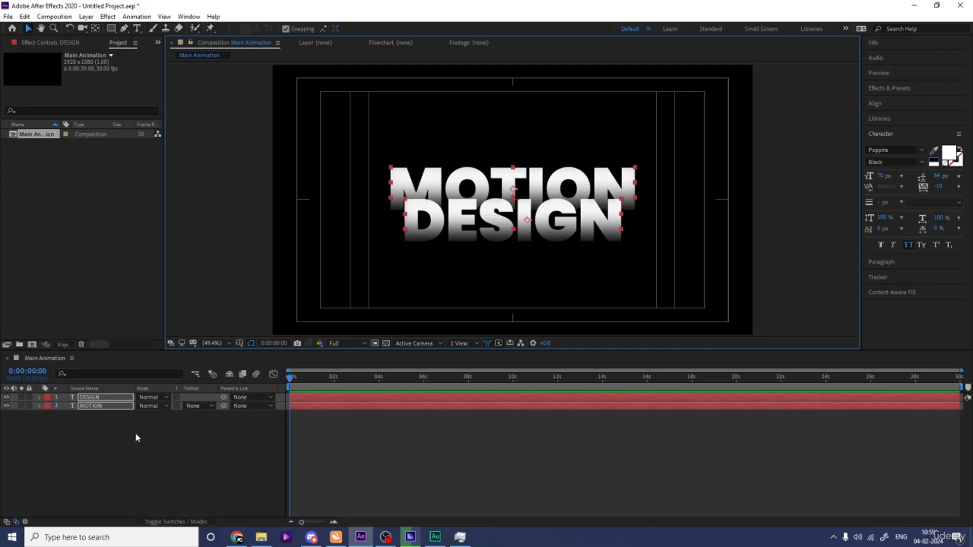
Step: Duplicate both the MOTION and DESIGN text layers
left_click(119, 446)
left_click_drag(104, 441, 101, 407)
key("ctrl+d")
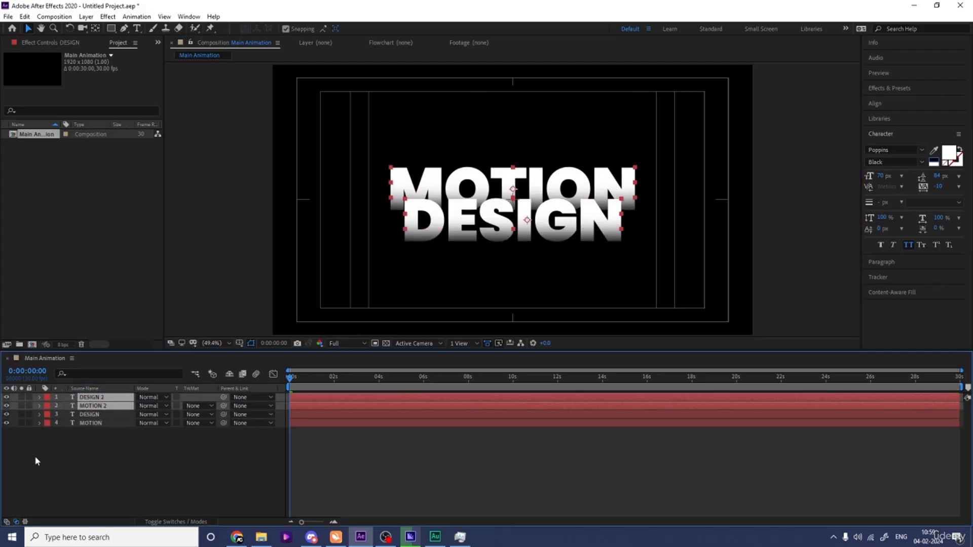
Step: Hide the original DESIGN and MOTION text layers
left_click_drag(6, 414, 6, 423)
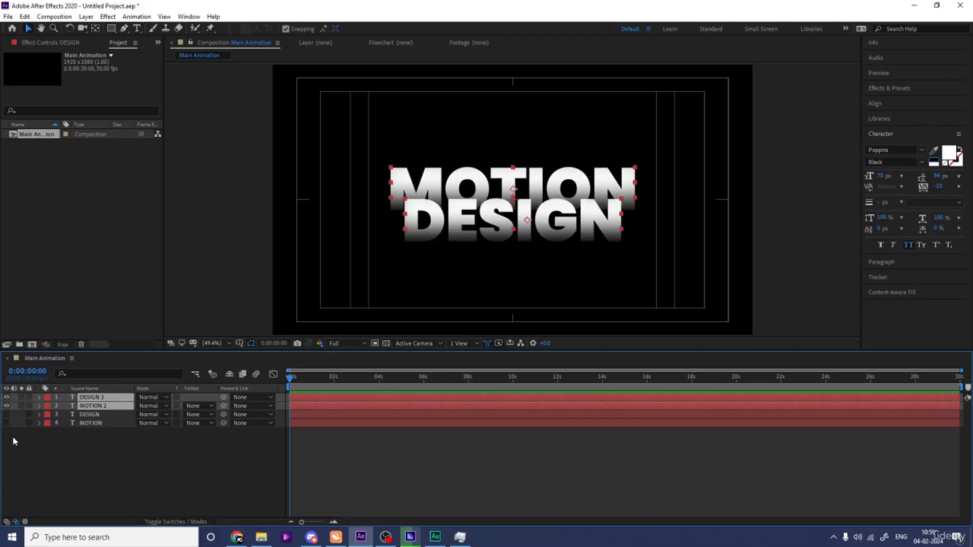
right_click(89, 408)
mouse_move(116, 334)
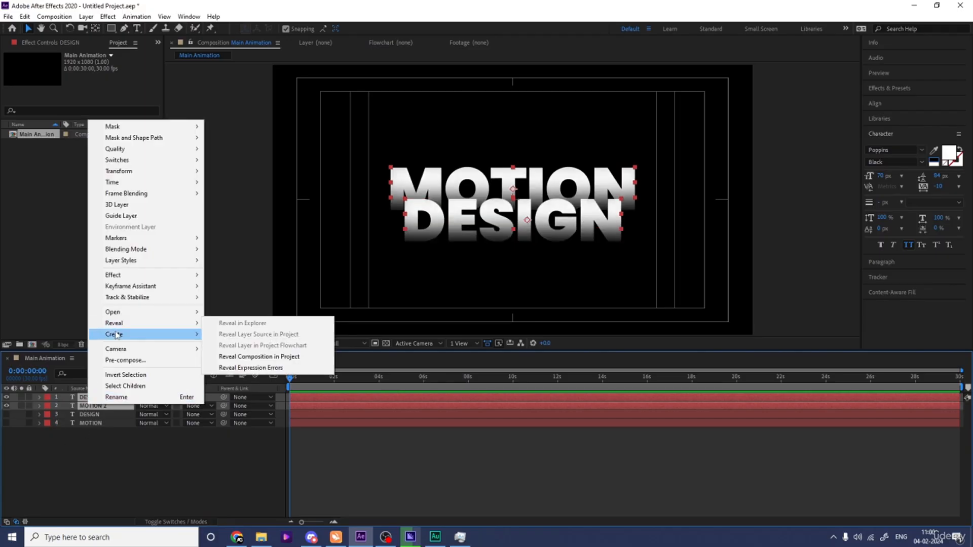
left_click(127, 422)
Step: Create shapes from text for both the DESIGN 2 and MOTION 2 layers
left_click(104, 399)
right_click(104, 398)
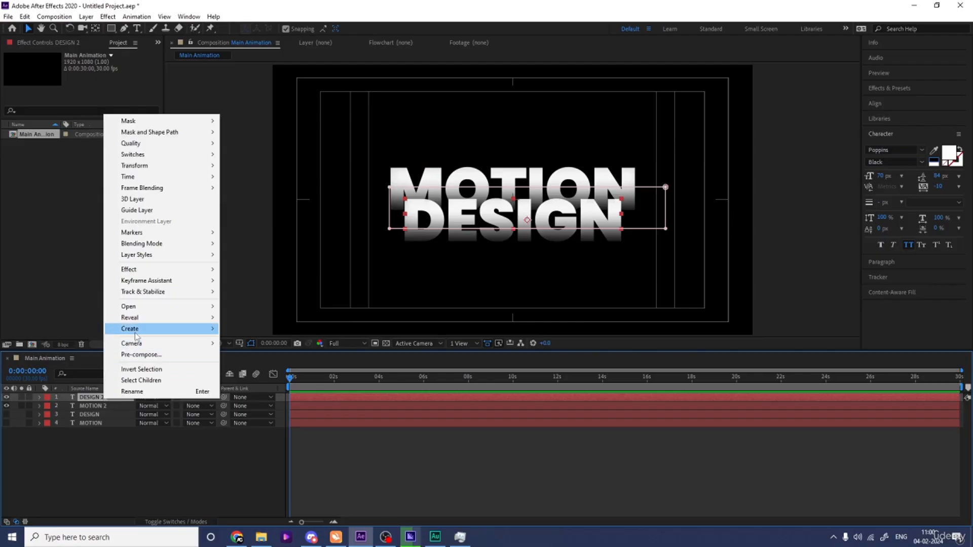
mouse_move(135, 333)
left_click(250, 340)
left_click(118, 414)
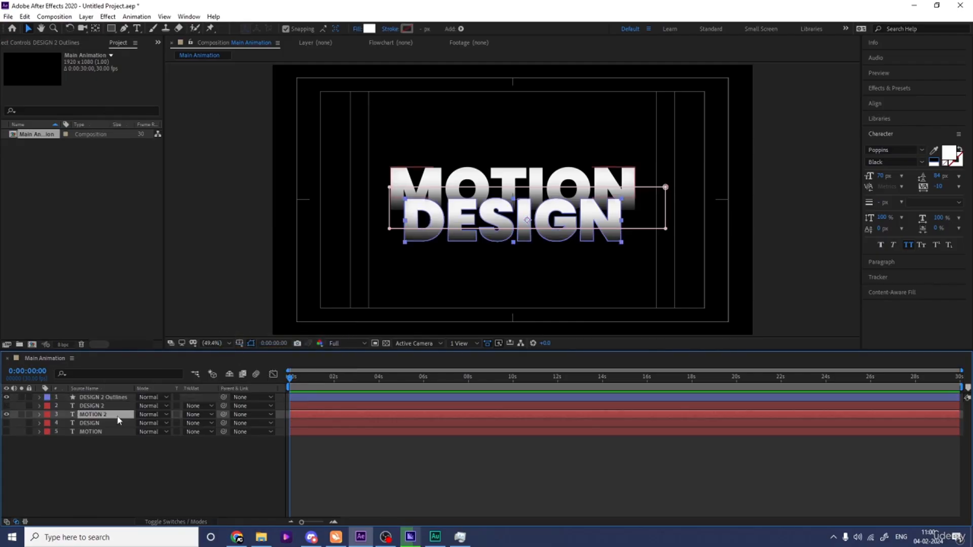
right_click(117, 414)
mouse_move(149, 348)
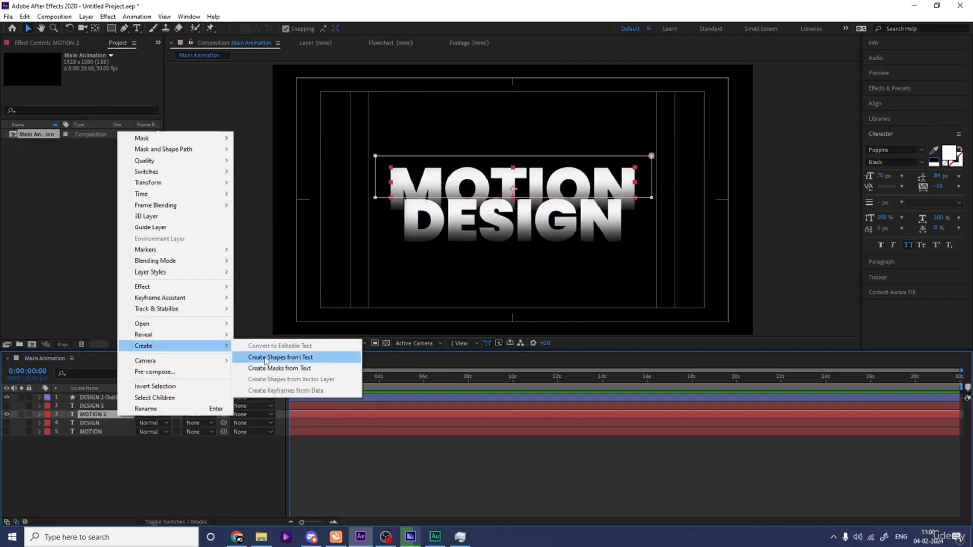
left_click(265, 357)
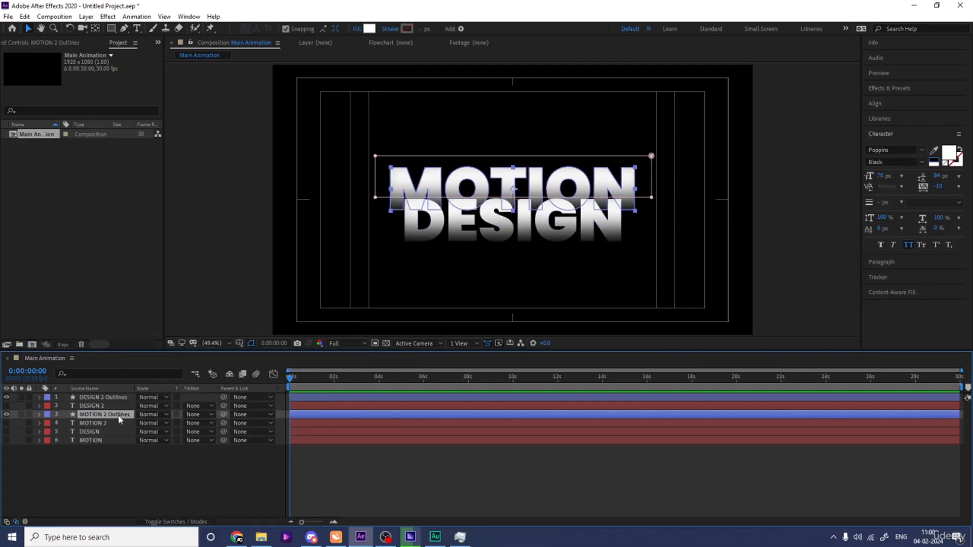
Step: Delete the leftover DESIGN 2 and MOTION 2 text layers
left_click(91, 424)
left_click(88, 407, "ctrl")
key("Delete")
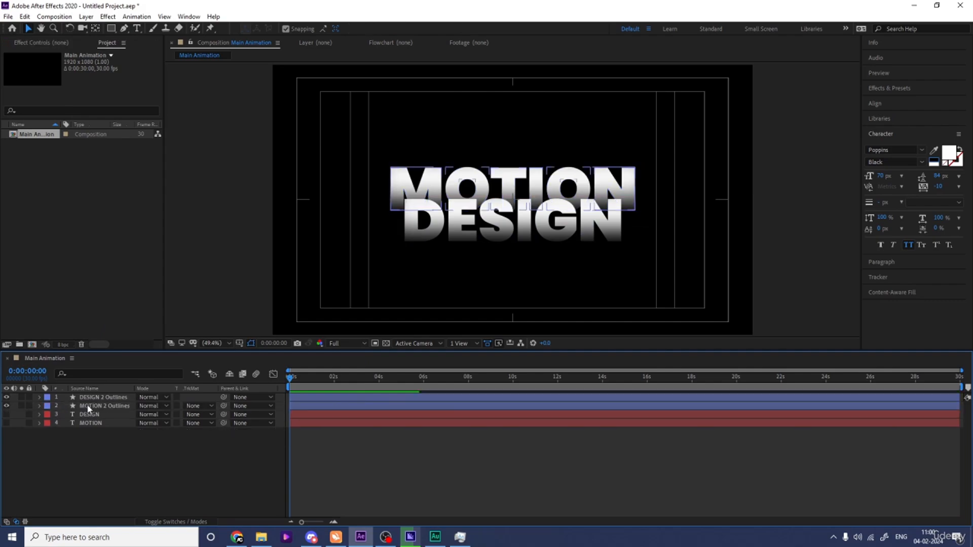
Step: Remove the fill from the MOTION 2 Outlines layer and give it a white stroke
left_click(95, 406)
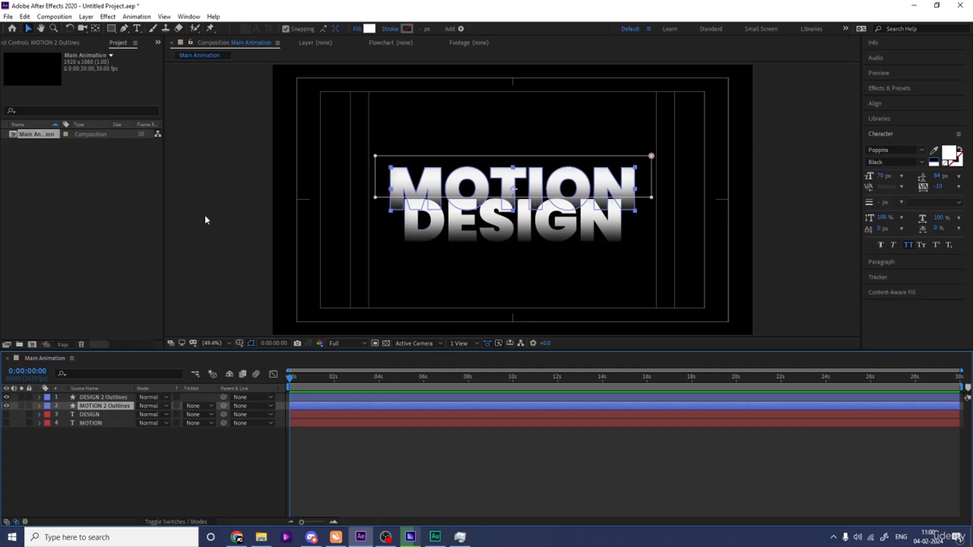
left_click(357, 29)
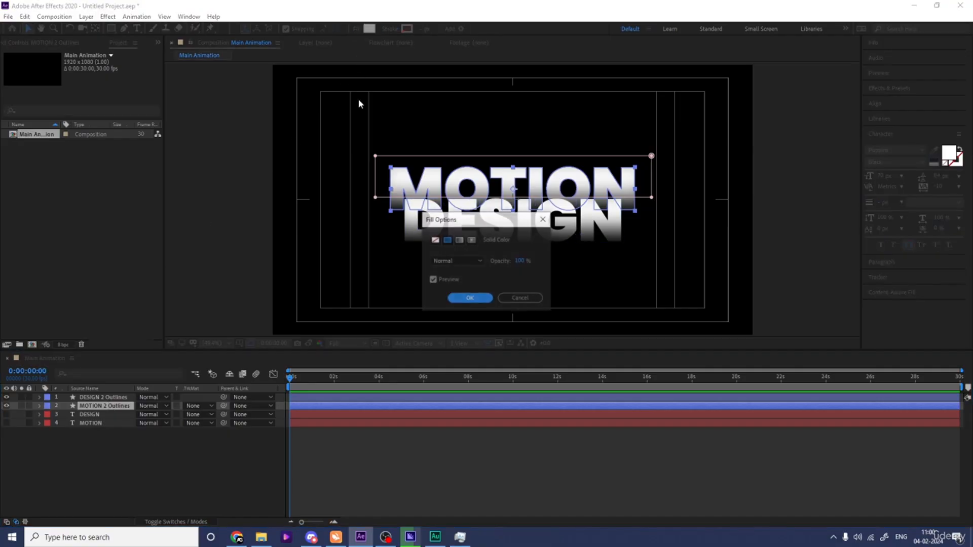
left_click(435, 239)
left_click(464, 299)
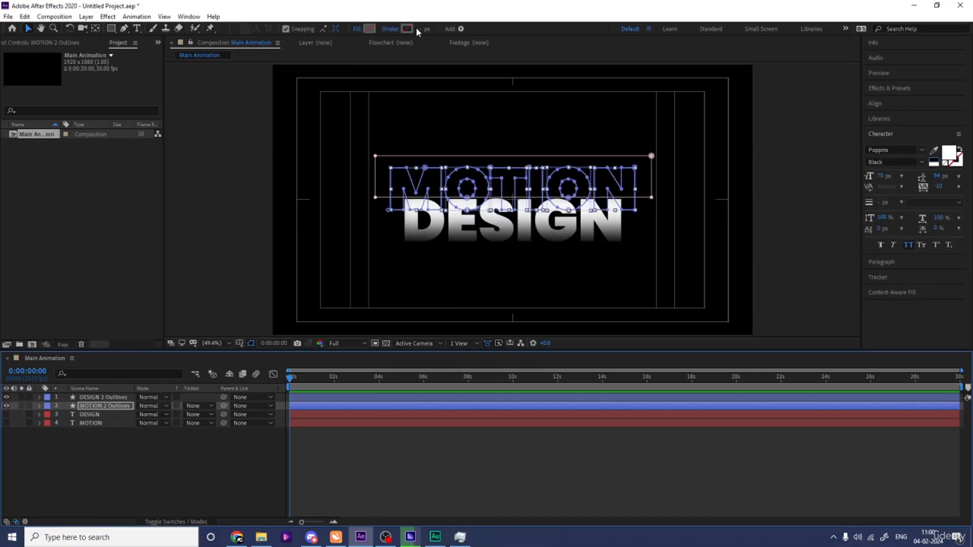
left_click(407, 29)
key("Return")
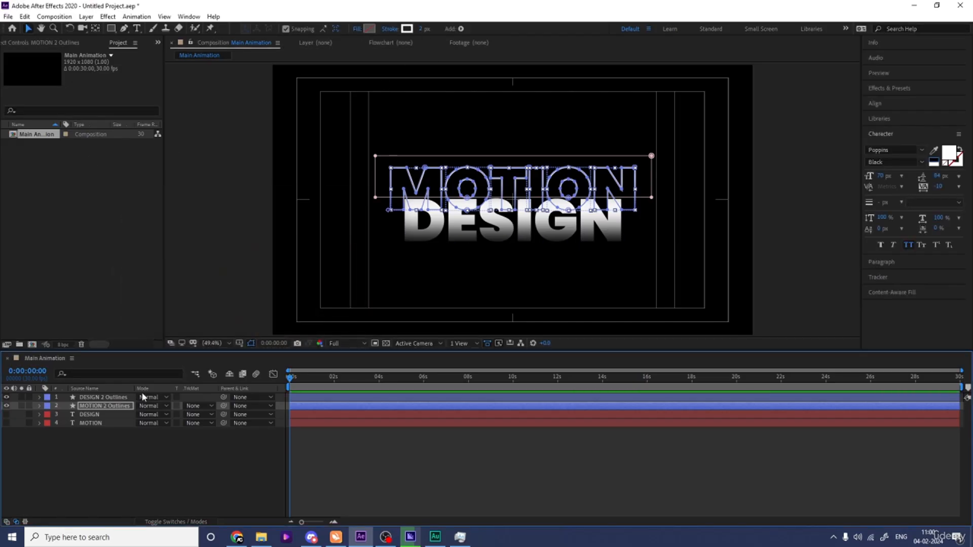
Step: Remove the fill from the DESIGN 2 Outlines layer and give it a white stroke
left_click(122, 398)
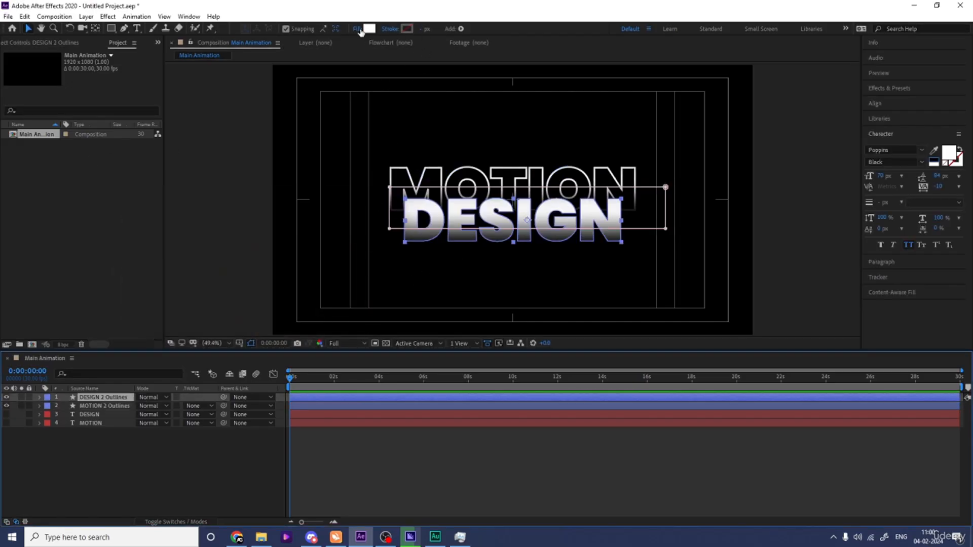
left_click(360, 30)
left_click(436, 241)
left_click(463, 297)
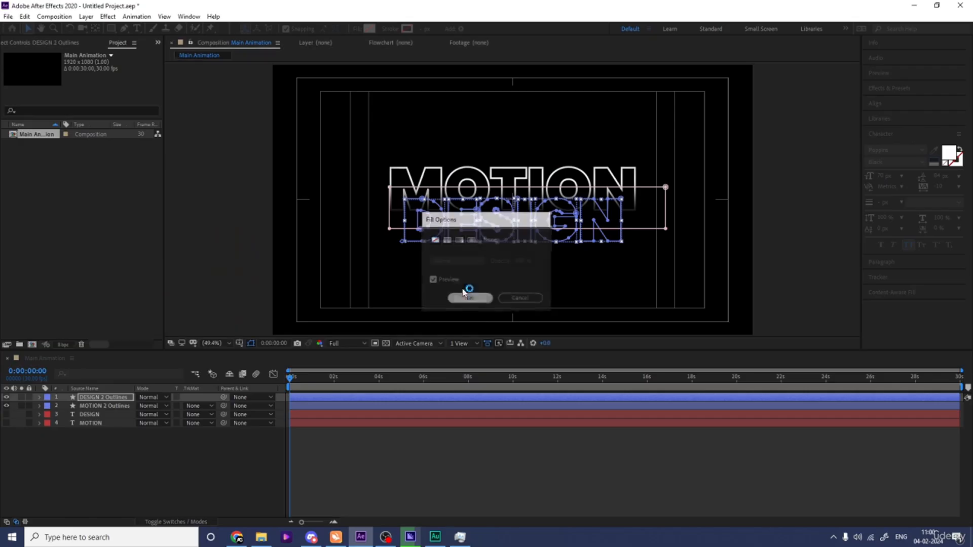
left_click(407, 29)
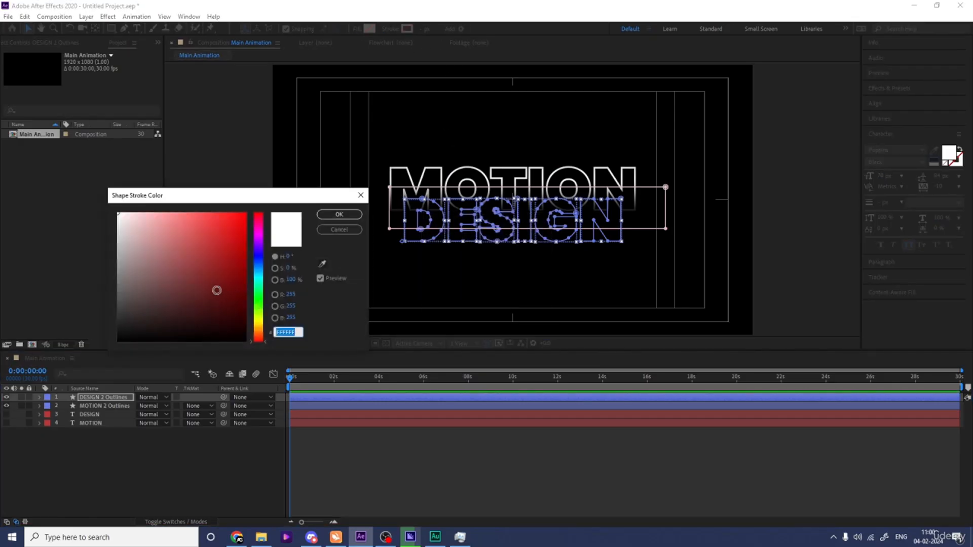
key("Return")
Step: Set the stroke width of both outline layers to 1 px
left_click(111, 488)
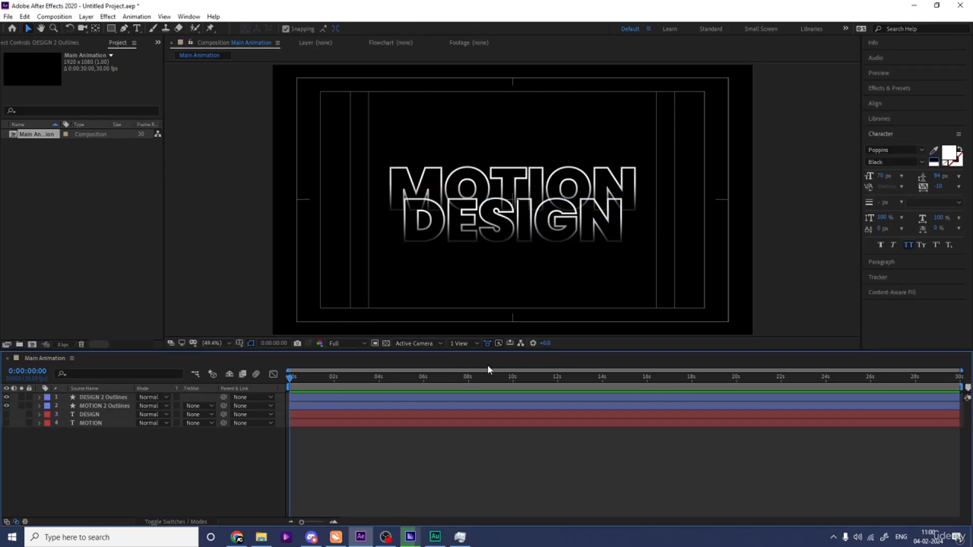
left_click(107, 405)
left_click(104, 397, "shift")
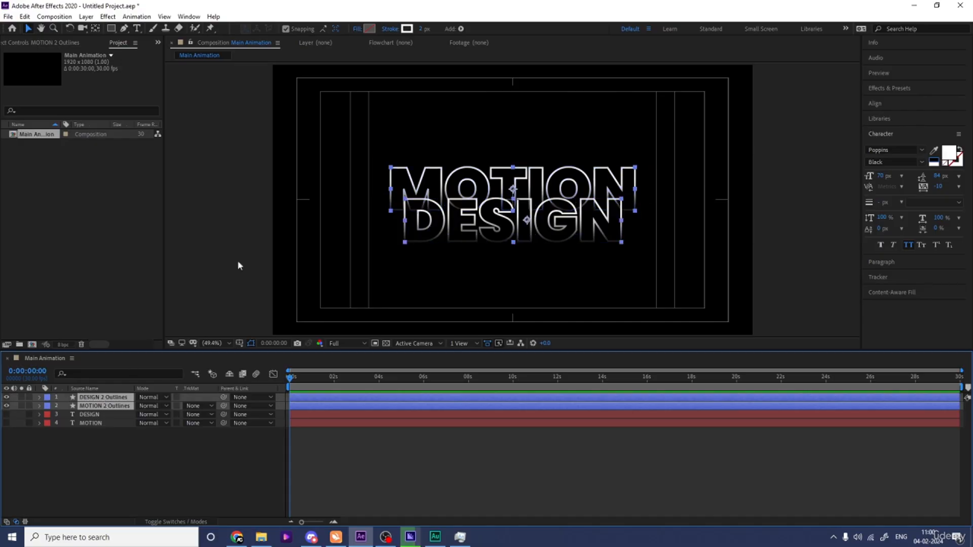
left_click(169, 459)
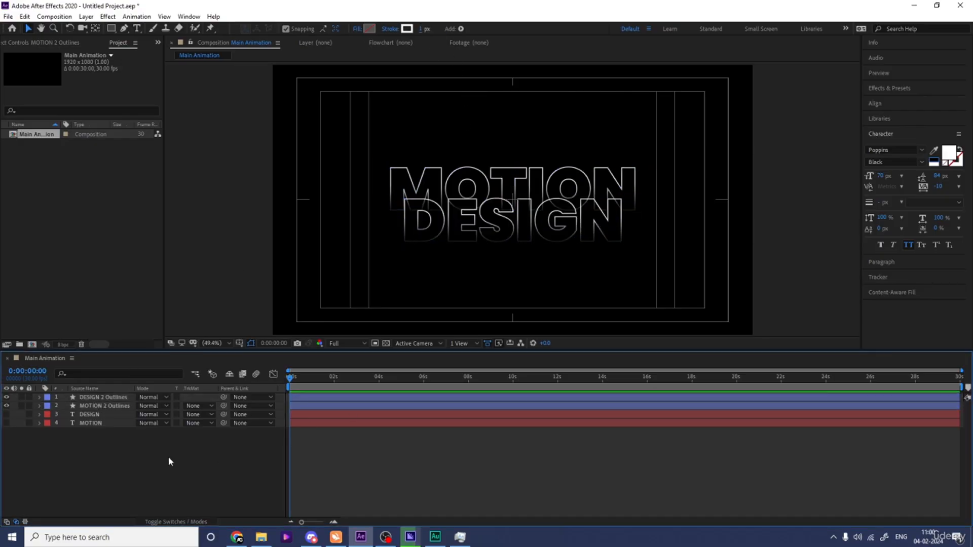
Step: Add Trim Paths to the MOTION 2 Outlines layer's contents
left_click(110, 405)
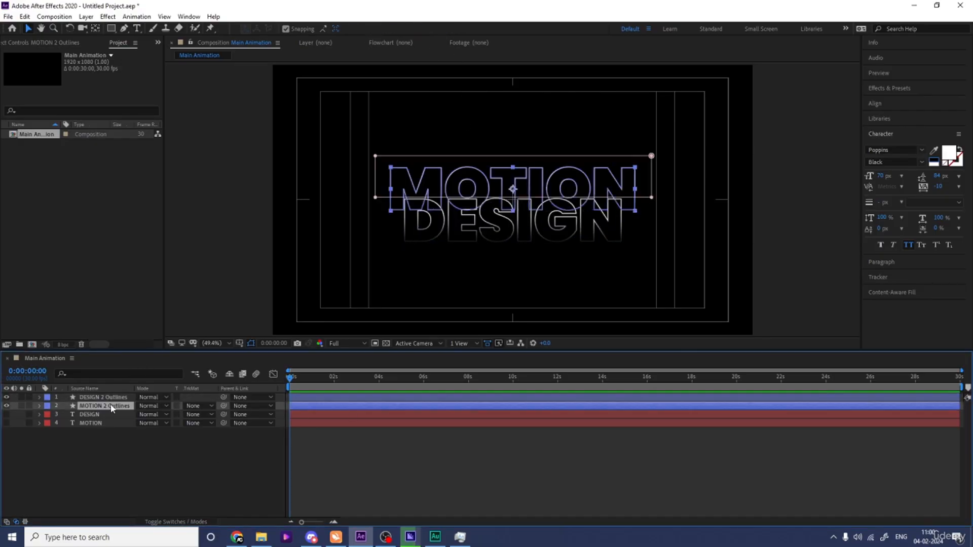
left_click(40, 405)
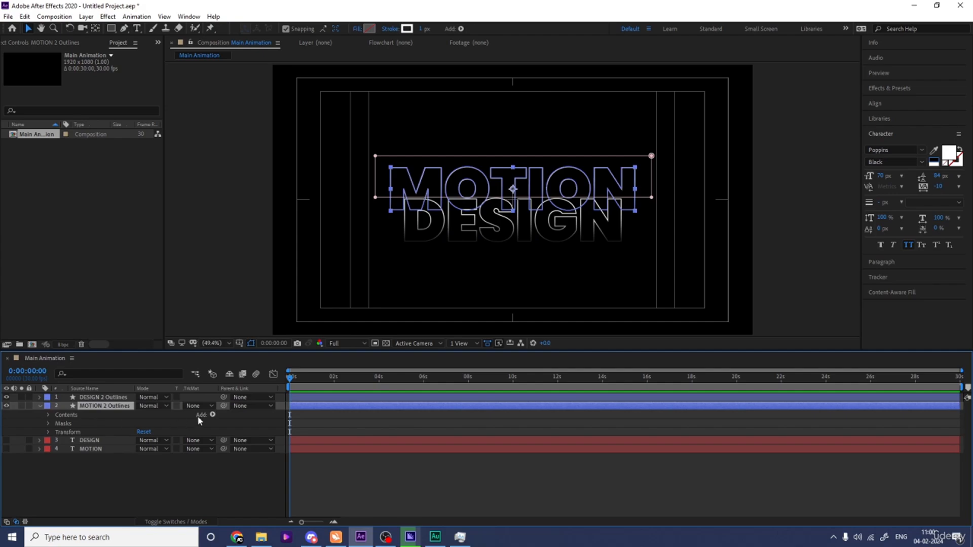
left_click(212, 415)
left_click(274, 361)
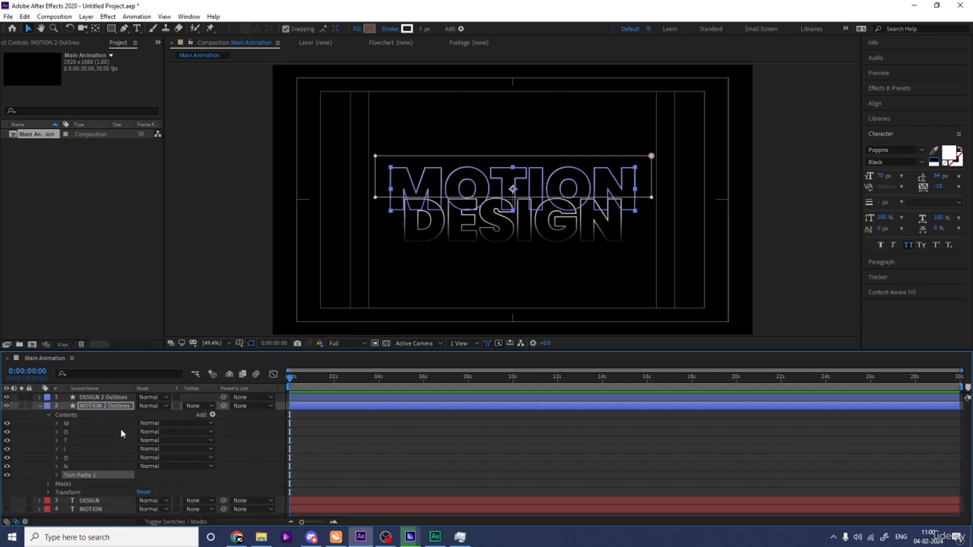
Step: Set the Trim Paths End to 0% and set a keyframe for it at the start
left_click(57, 476)
left_click(144, 493)
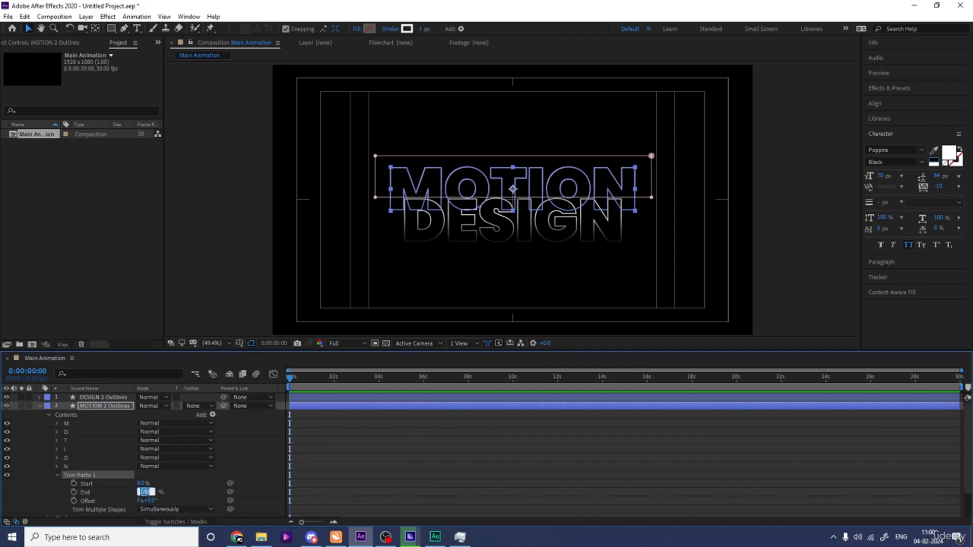
type("0")
left_click(109, 494)
left_click(74, 493)
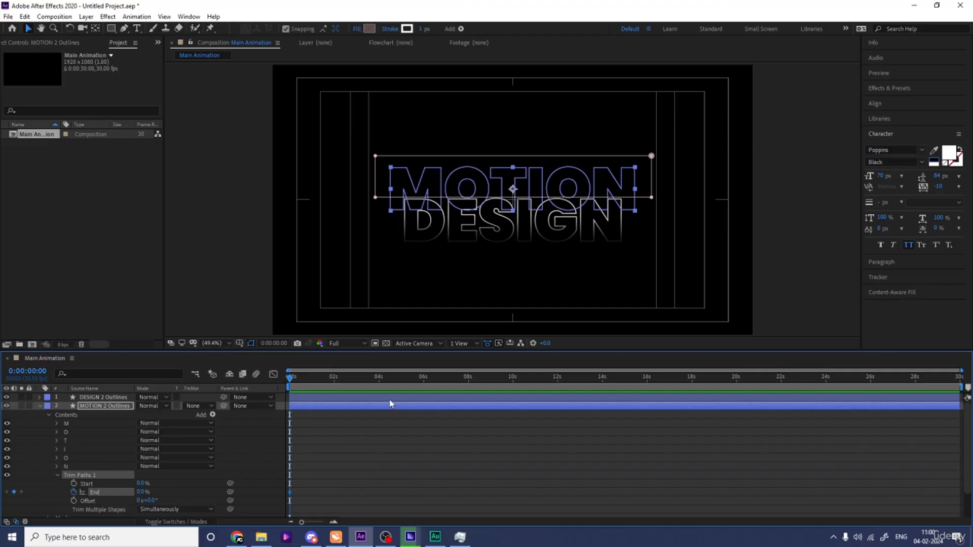
key("equal")
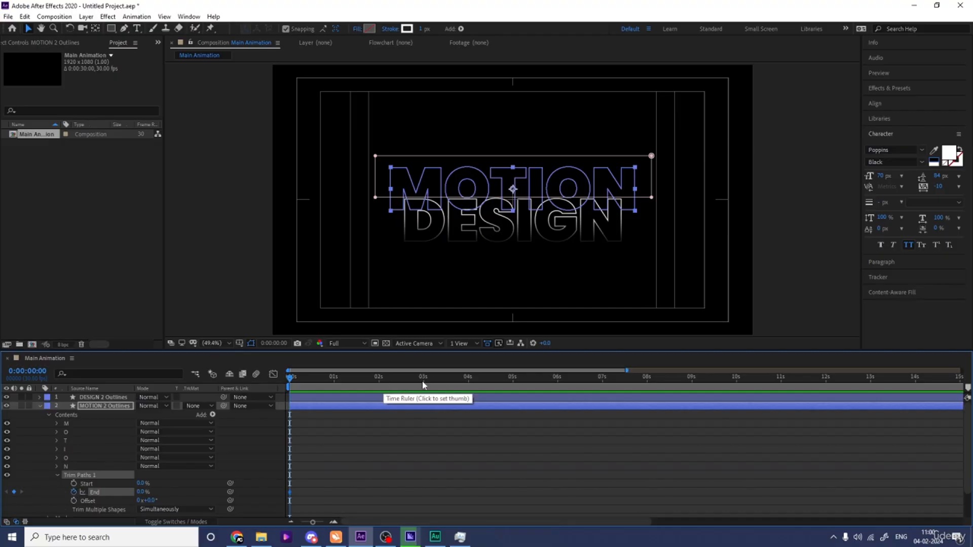
Step: At 3 seconds, set the Trim Paths End to 100%
left_click(423, 385)
left_click(143, 492)
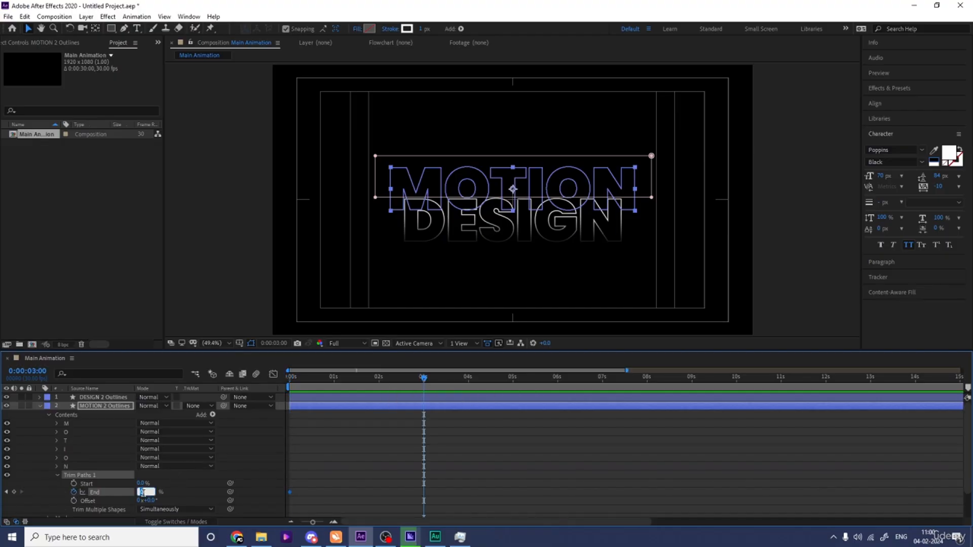
type("100")
key("Return")
Step: Play the MOTION outline draw-on animation from the start
key("Home")
key("space")
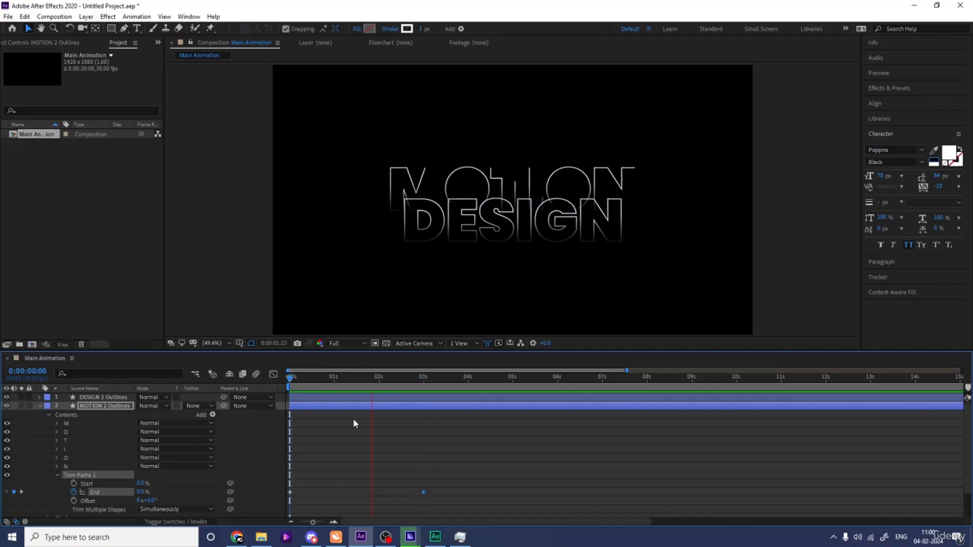
key("space")
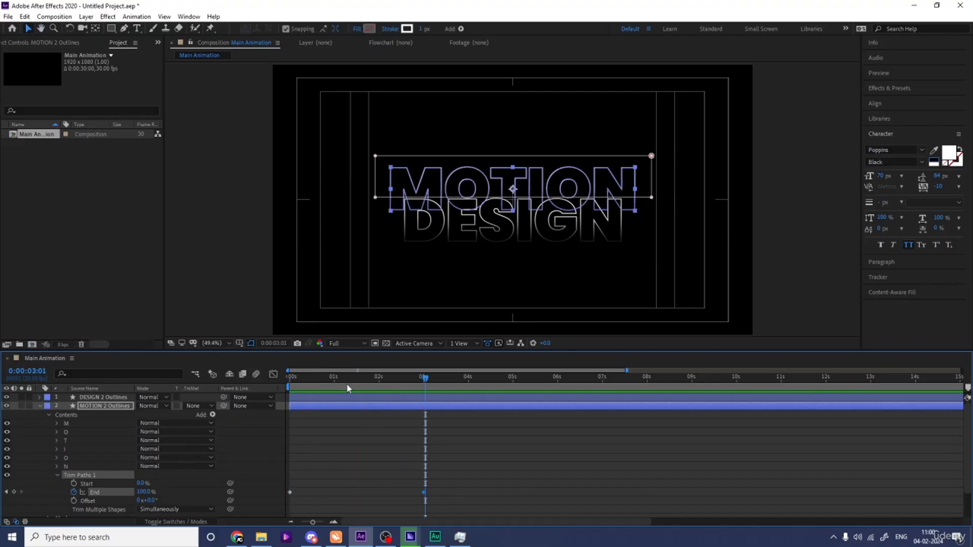
Step: Keyframe the Trim Paths Offset at the start and set it to 1x at 3 seconds
left_click_drag(346, 384, 230, 388)
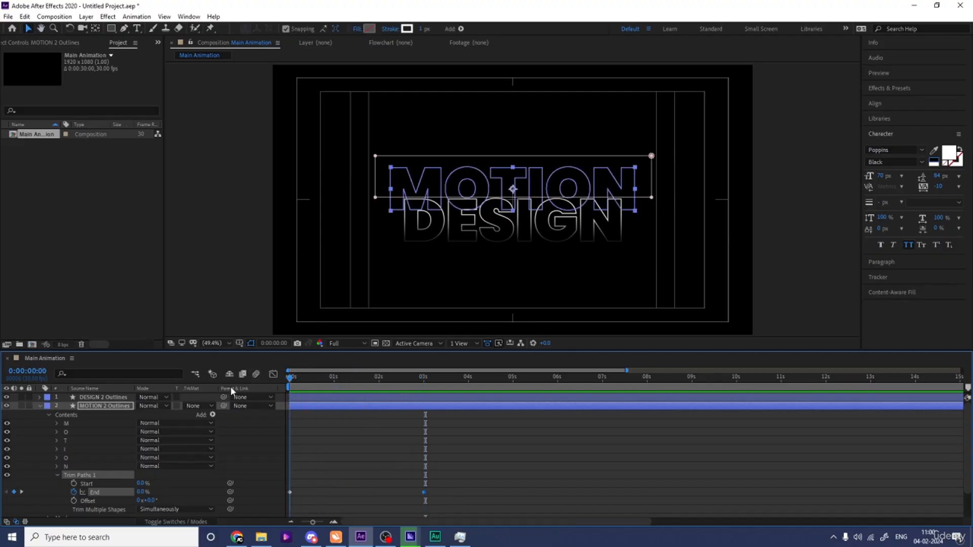
left_click(73, 500)
key("k")
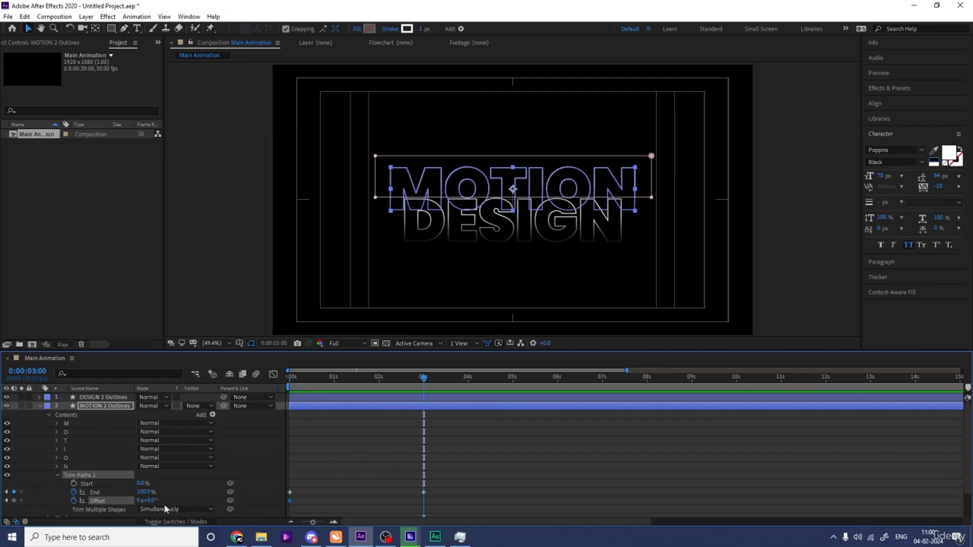
left_click(140, 500)
type("1")
key("Return")
Step: Preview the MOTION outline animation again from the beginning
left_click_drag(318, 383, 236, 376)
key("space")
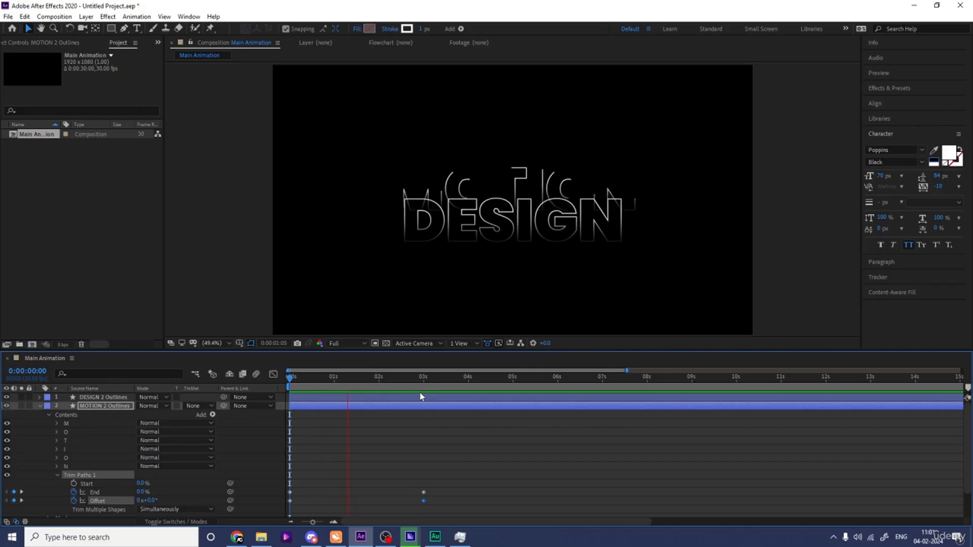
key("space")
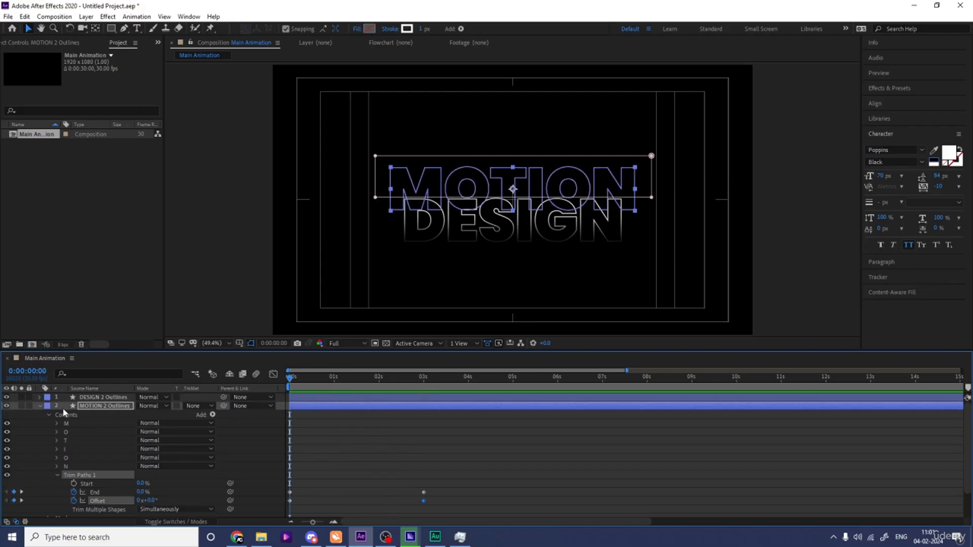
Step: Add Trim Paths to the DESIGN 2 Outlines layer's contents
left_click(40, 406)
left_click(90, 398)
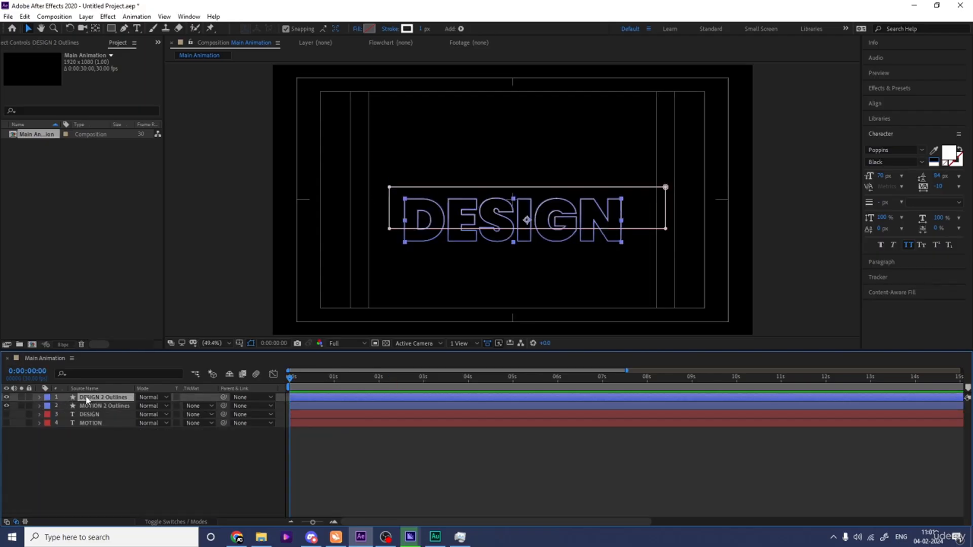
left_click(40, 398)
left_click(212, 406)
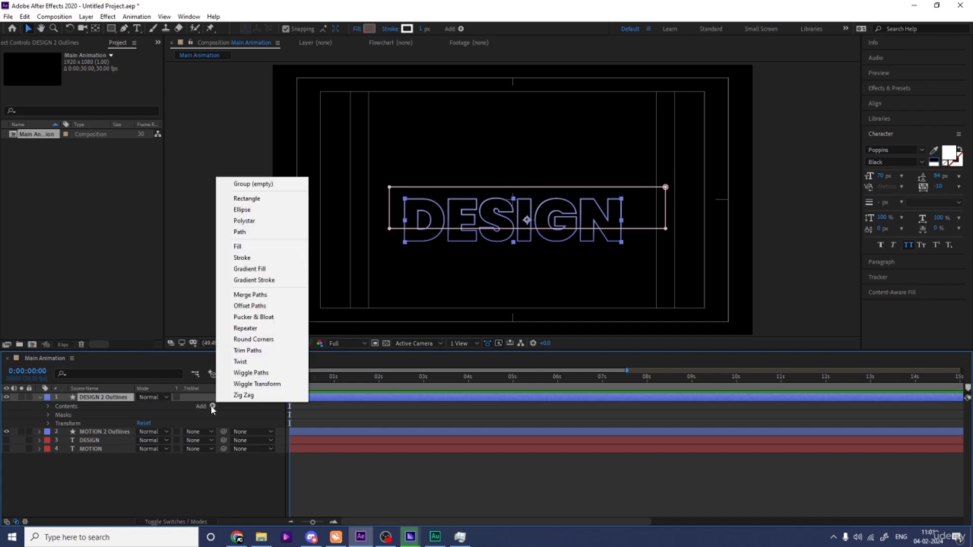
left_click(222, 352)
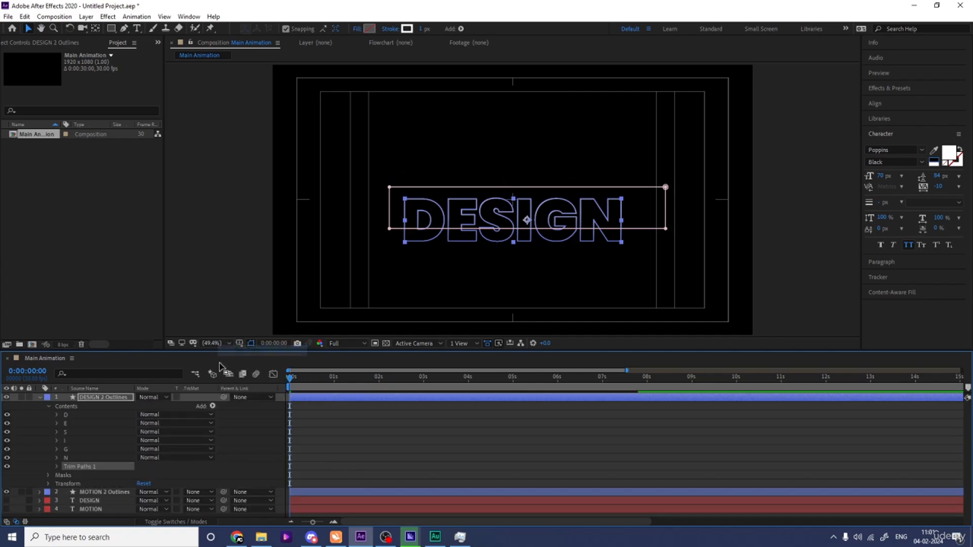
Step: Expand Trim Paths 1 and keyframe its End at 0% at the start and 100% at 3 seconds
left_click(57, 466)
left_click(122, 483)
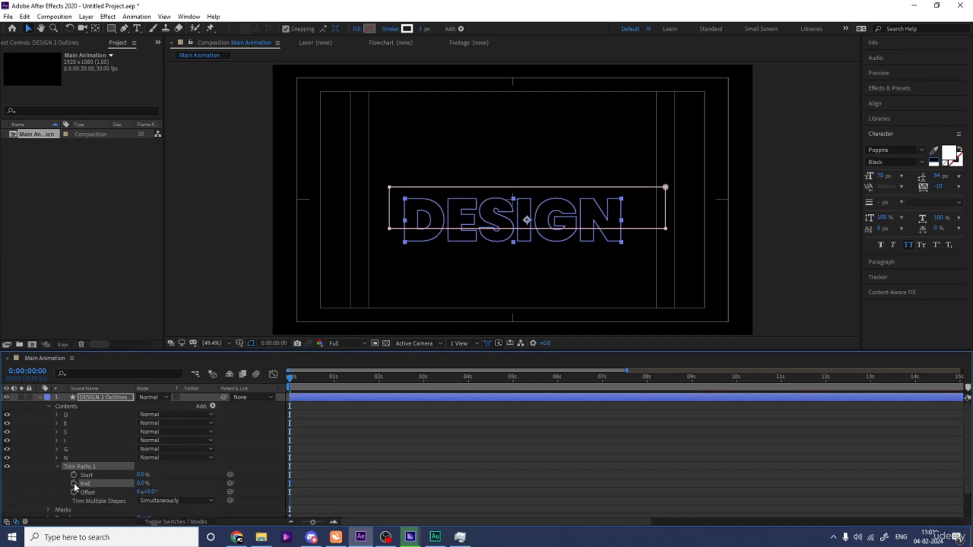
left_click(423, 379)
left_click(140, 483)
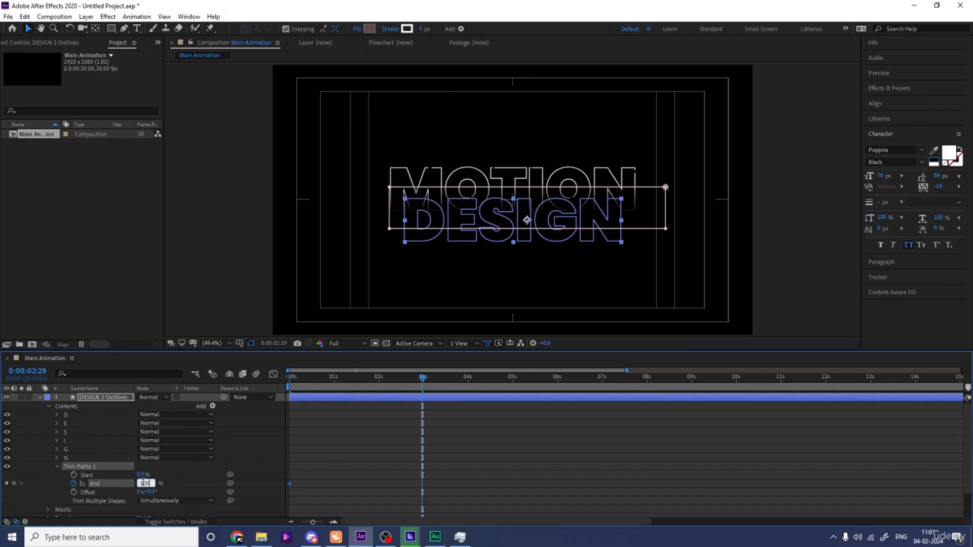
type("100")
key("Return")
Step: Keyframe the Trim Paths Offset at the start and set it to 1x at 3 seconds
left_click_drag(305, 379, 288, 379)
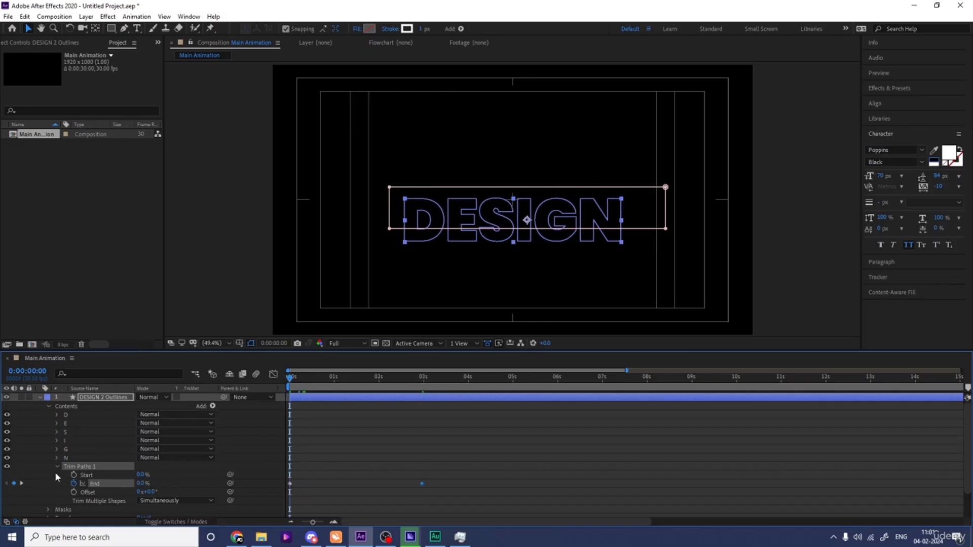
left_click(73, 492)
key("k")
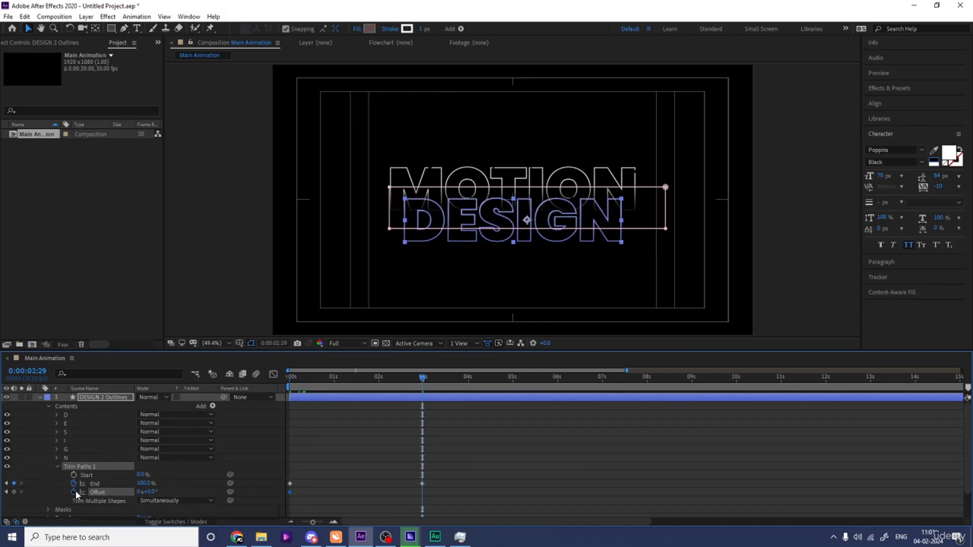
left_click(140, 493)
type("1")
key("Return")
Step: Preview the DESIGN outline draw-on animation from the start
key("Home")
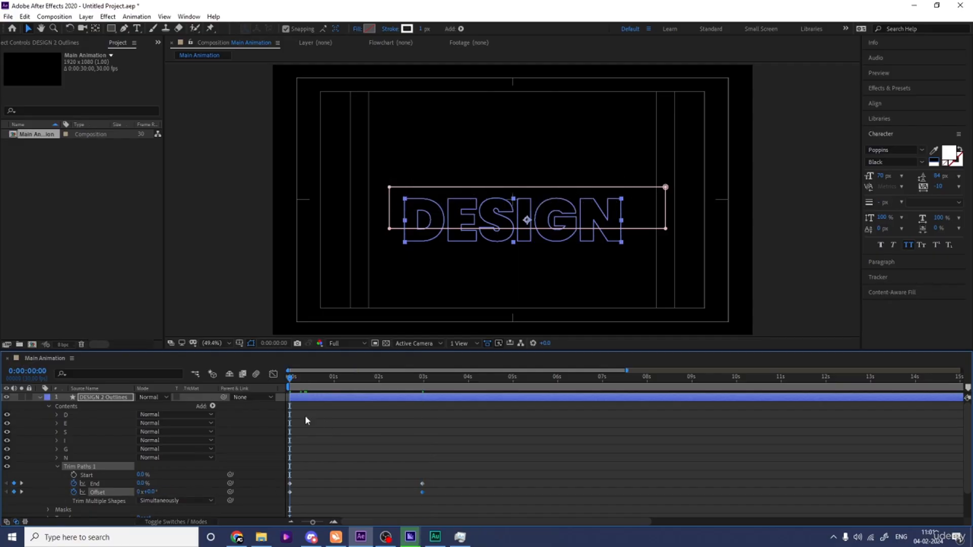
key("space")
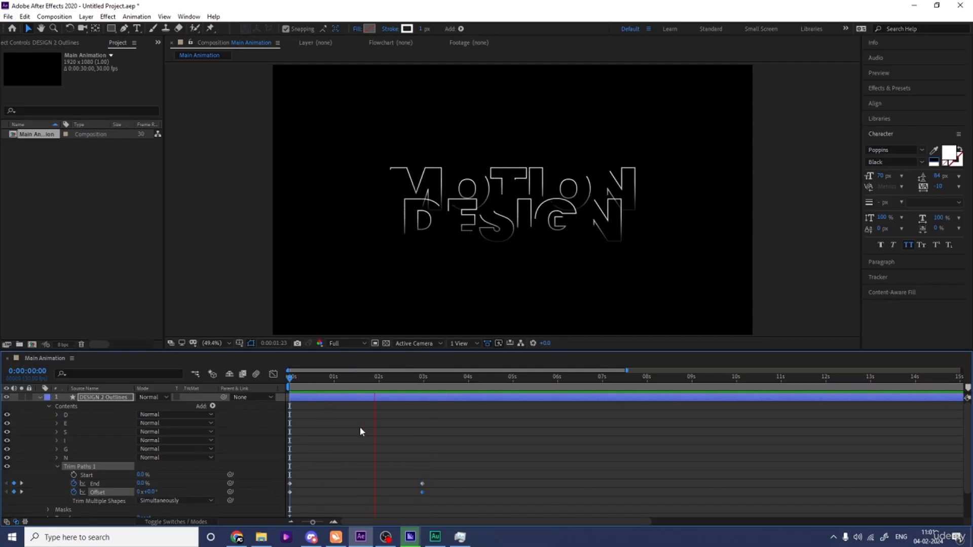
key("space")
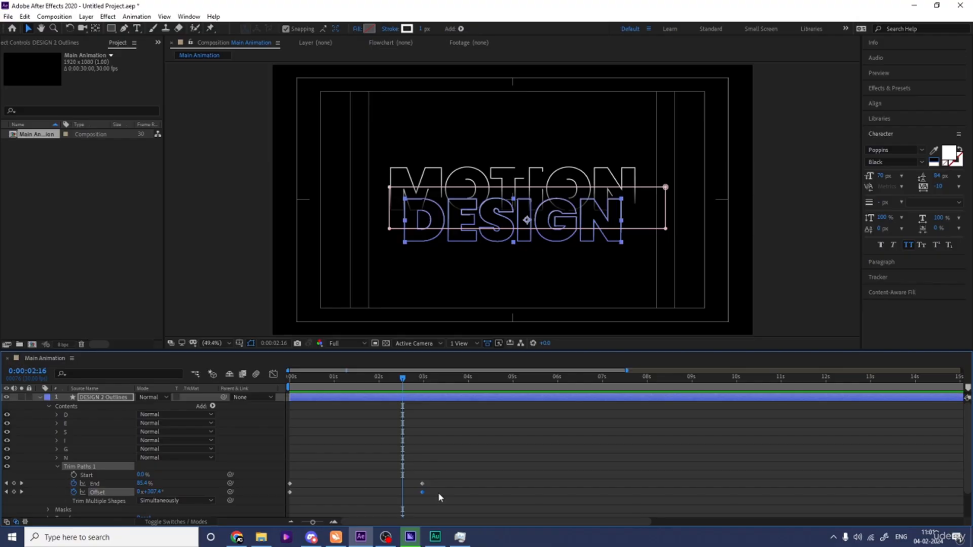
Step: Select both Offset keyframes and apply a Keyframe Assistant ease to them
left_click_drag(439, 494, 281, 505)
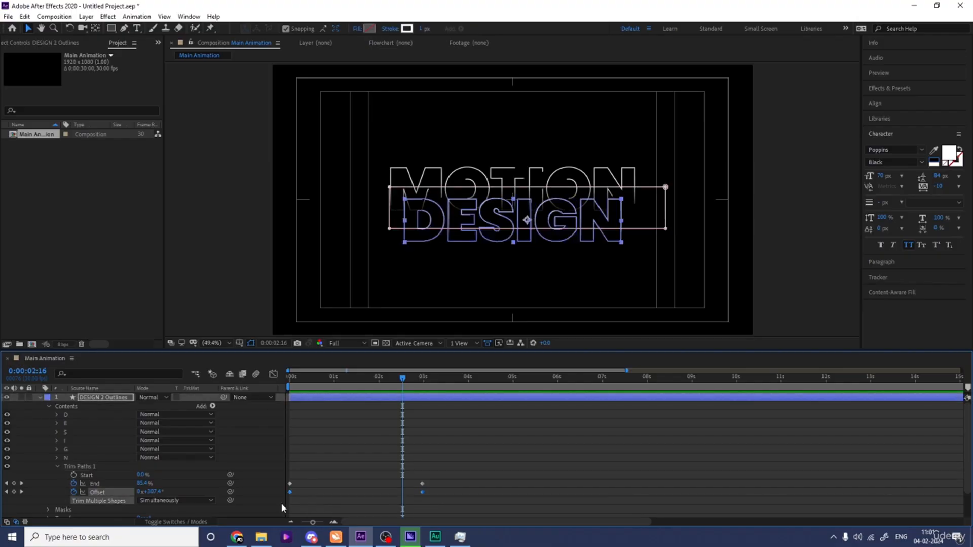
right_click(290, 492)
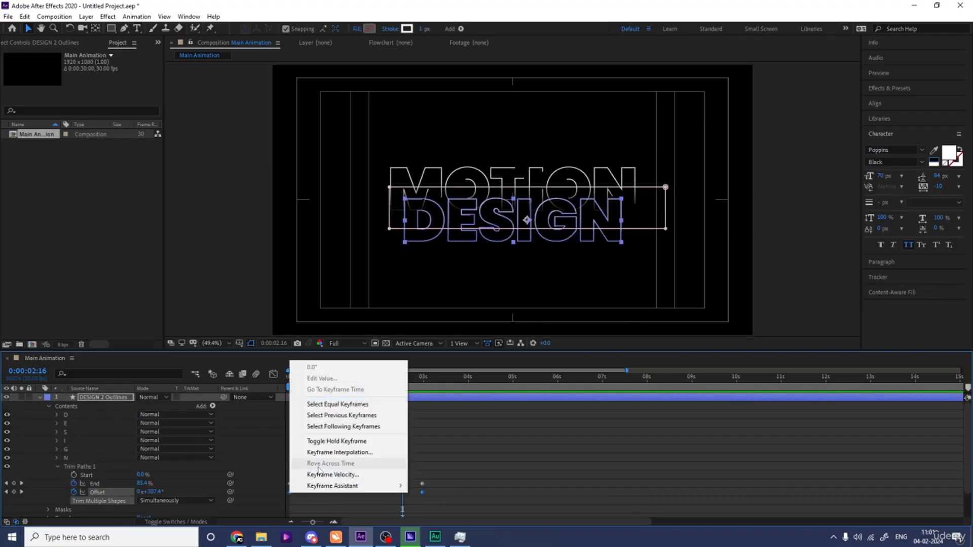
mouse_move(332, 486)
left_click(459, 485)
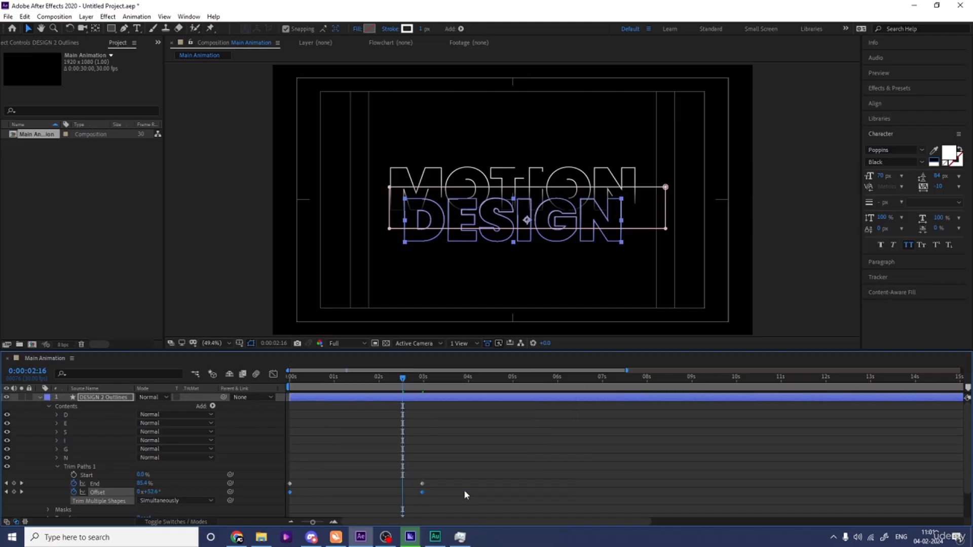
Step: Preview the eased outline animation from the beginning
key("Home")
key("space")
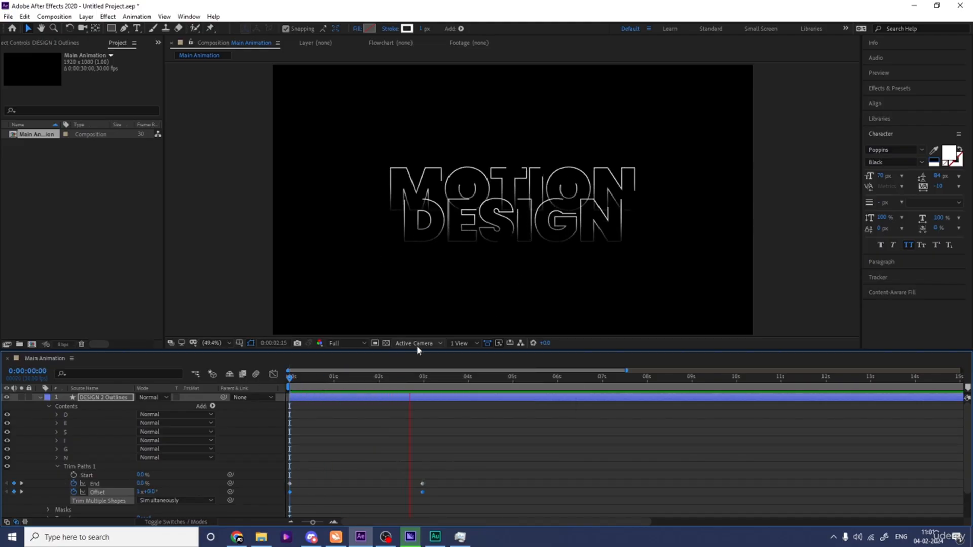
key("space")
Step: Set the Trim Paths Offset at the start of the timeline to 2x
left_click(436, 445)
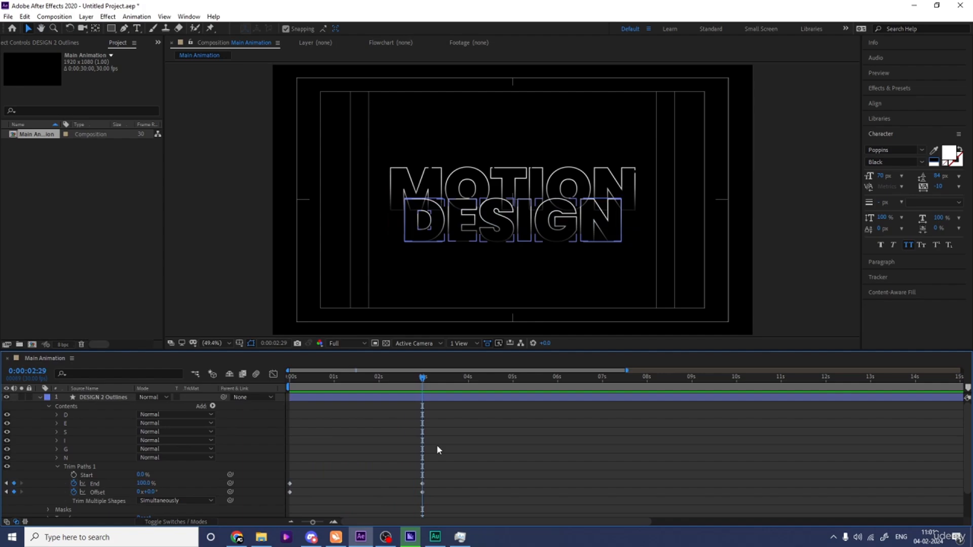
key("Home")
left_click(138, 491)
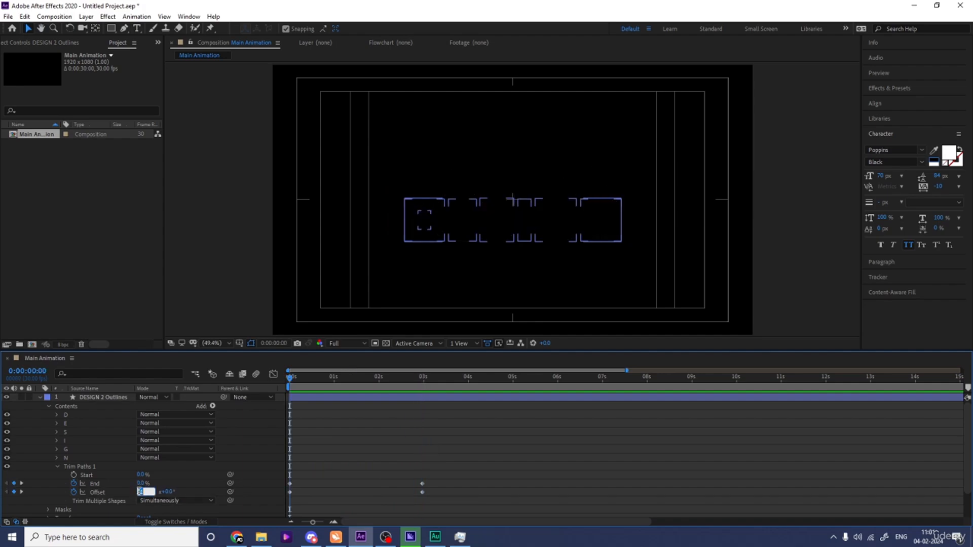
type("2")
key("Return")
Step: Preview the outline animation and collapse the DESIGN 2 Outlines layer's properties
key("space")
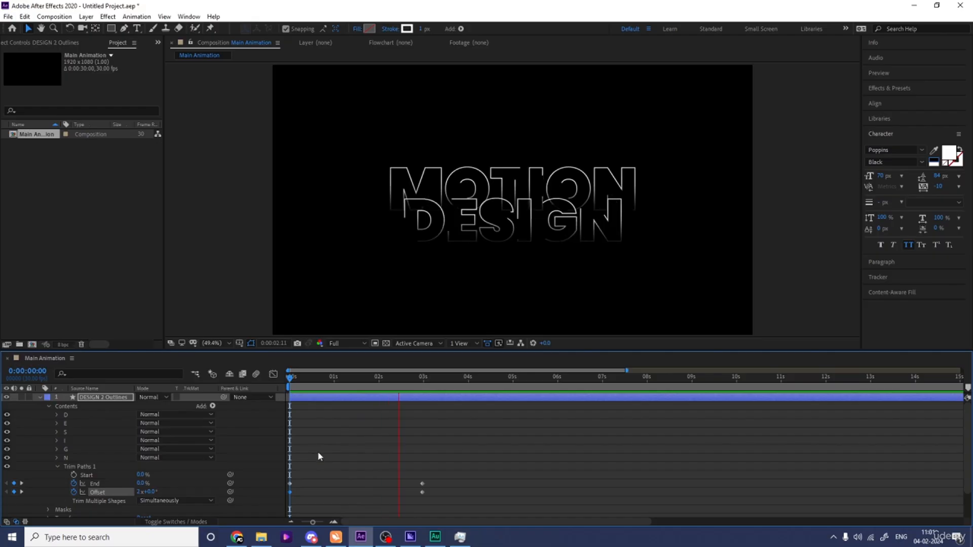
key("space")
left_click(357, 456)
key("u")
key("u")
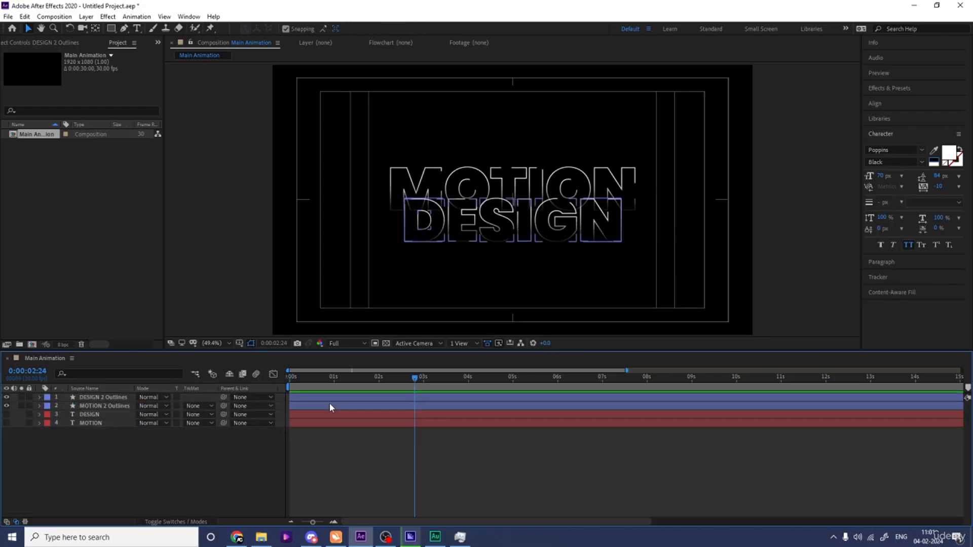
left_click(296, 446)
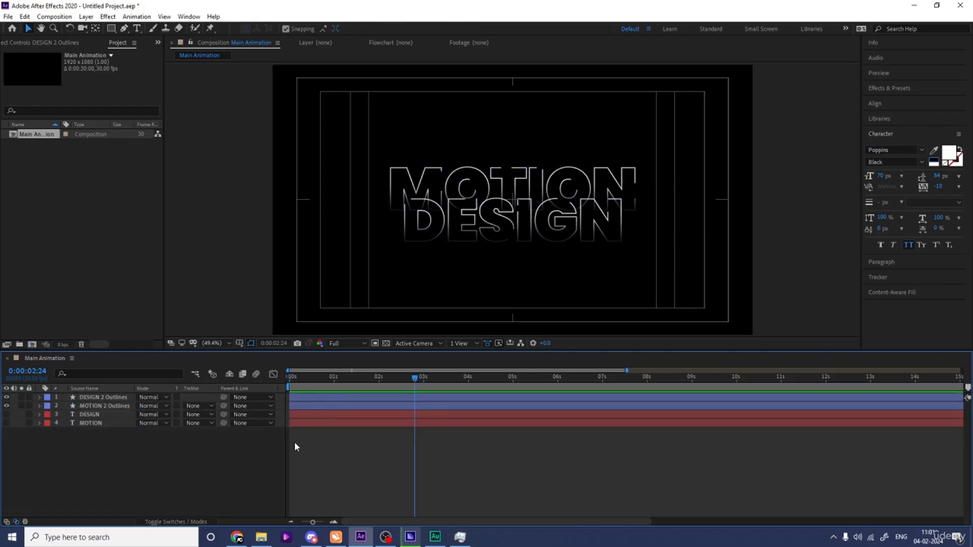
Step: Turn on visibility for both the DESIGN and MOTION text layers
left_click(89, 414)
left_click(88, 423, "shift")
left_click_drag(6, 423, 6, 414)
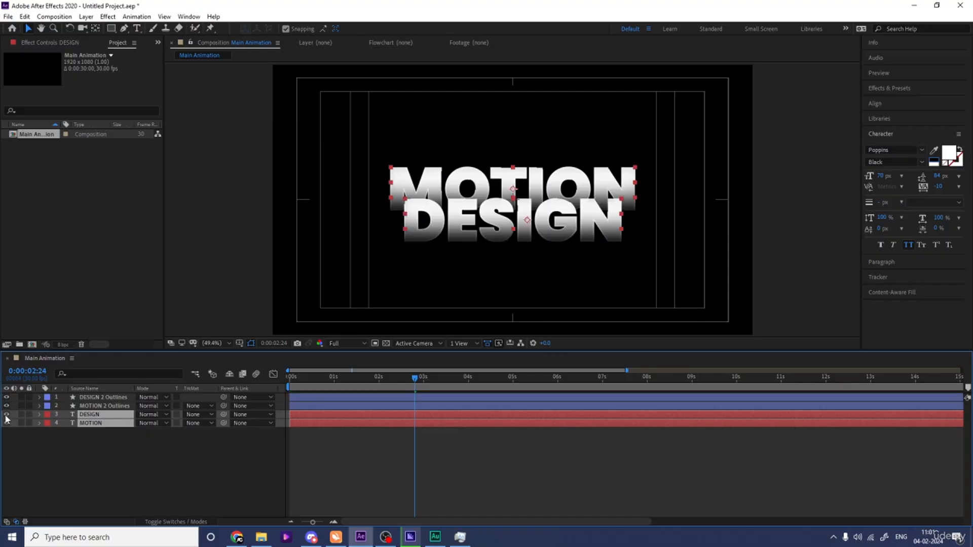
Step: Preview the full composition from the start
left_click(88, 439)
key("Home")
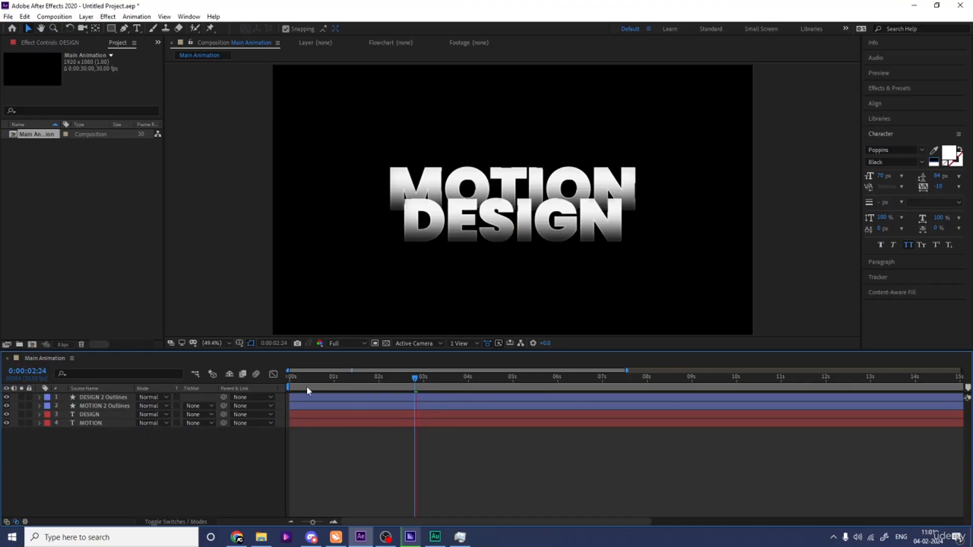
key("space")
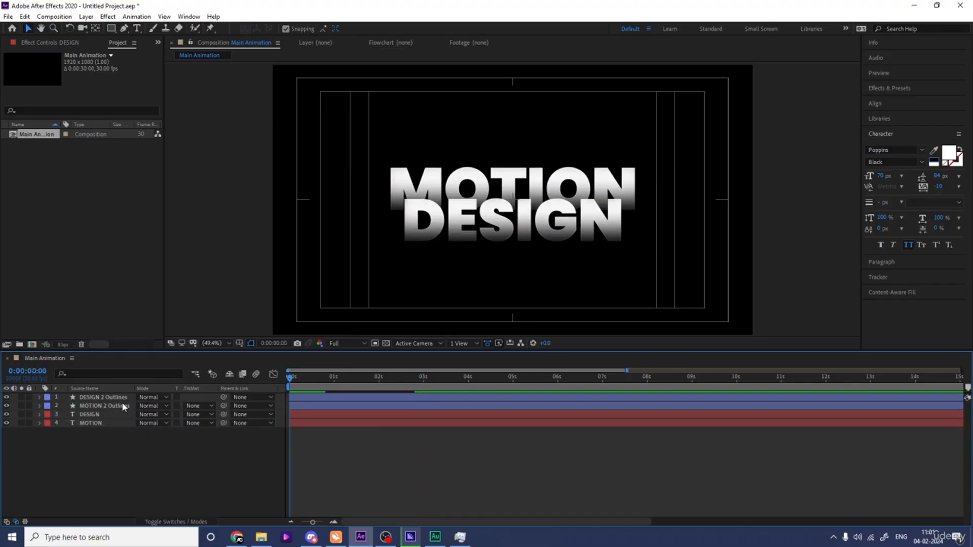
Step: Move the DESIGN and MOTION text layers above the outline layers in the stack
left_click(89, 423)
left_click(90, 414, "shift")
left_click_drag(89, 415, 89, 403)
left_click(149, 478)
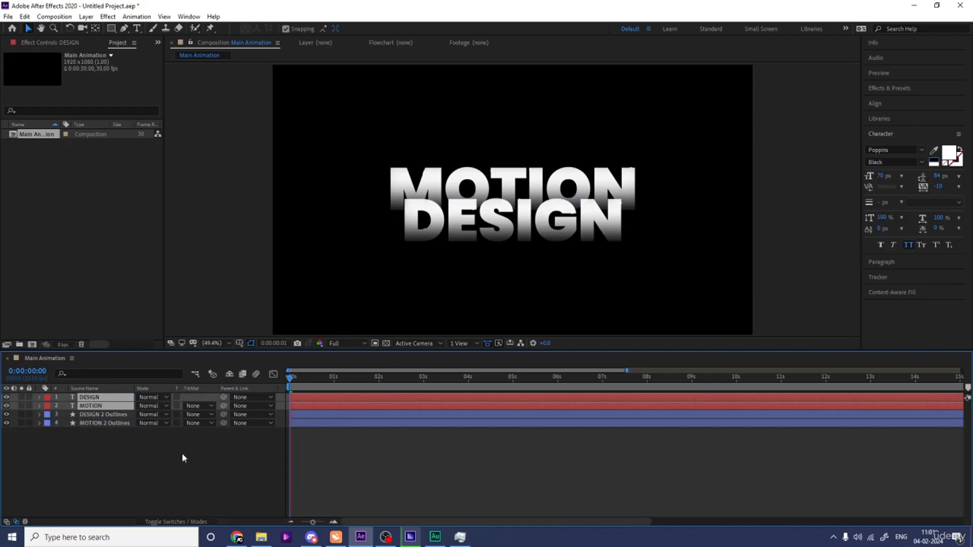
Step: Solo the DESIGN layer and add an Opacity text animator to it
left_click(90, 407)
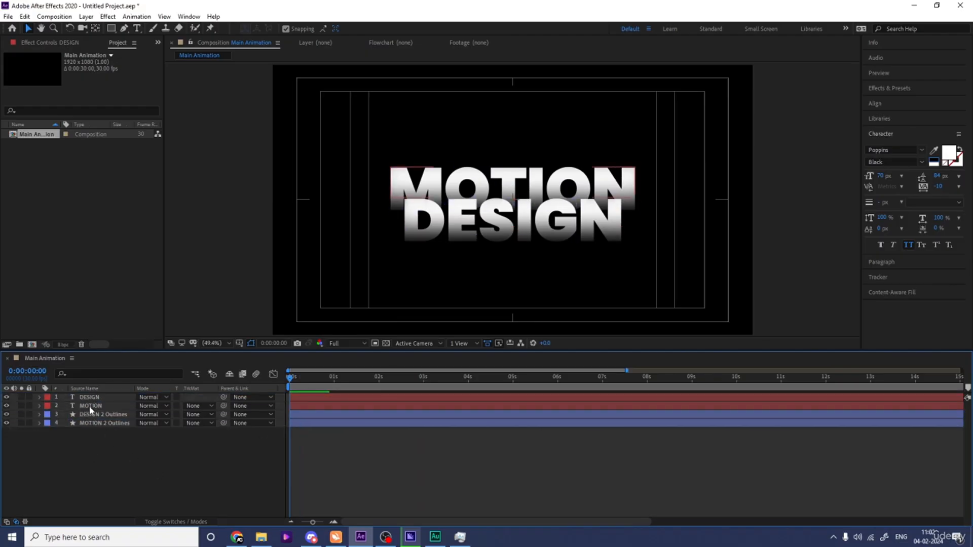
left_click(43, 398)
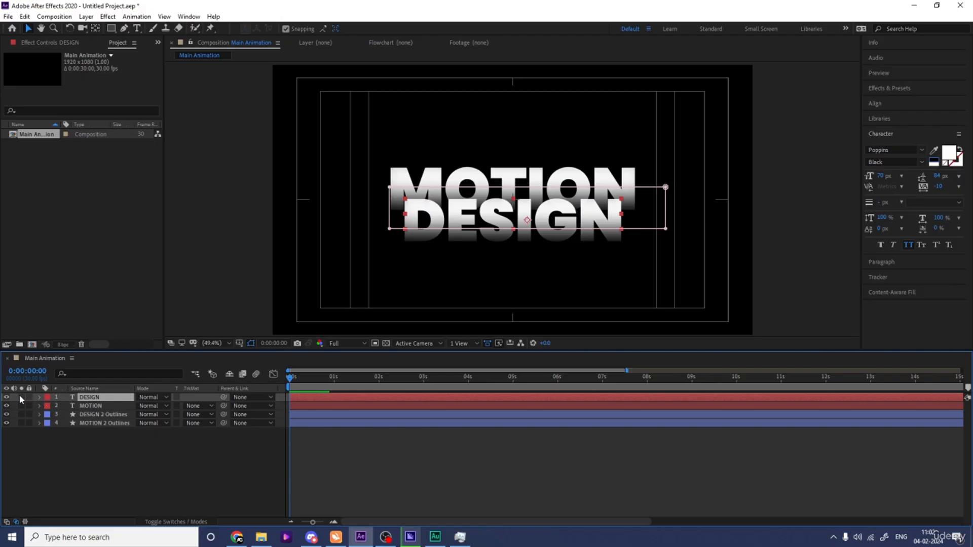
left_click(21, 397)
left_click(40, 398)
left_click(212, 406)
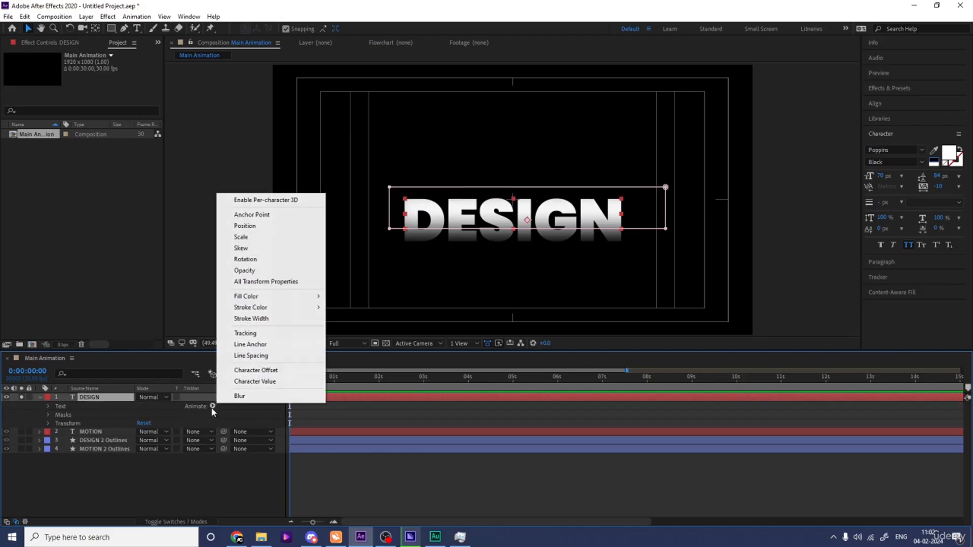
left_click(248, 270)
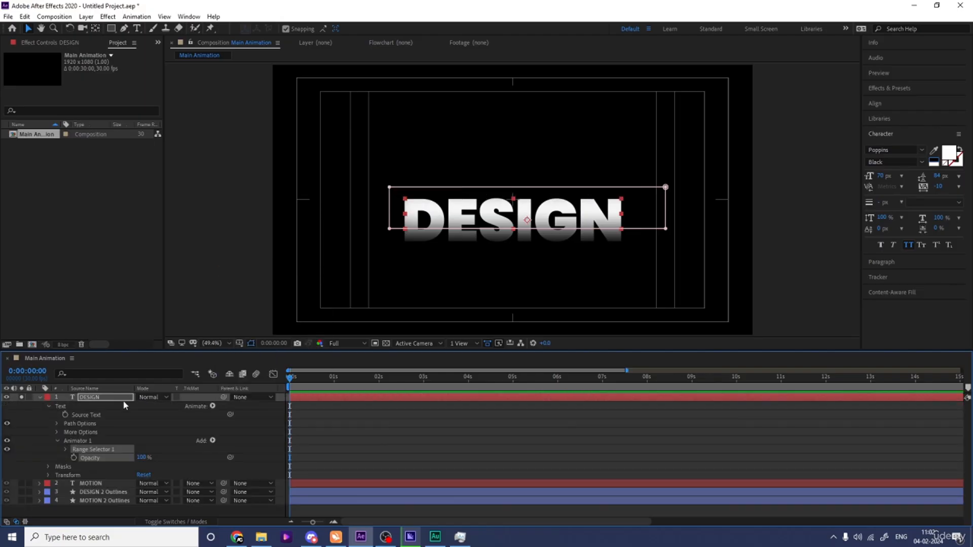
Step: Keyframe the Range Selector End from 0% at the start to 100% at 2 seconds, set the animator Opacity to 0%, and preview
left_click(65, 450)
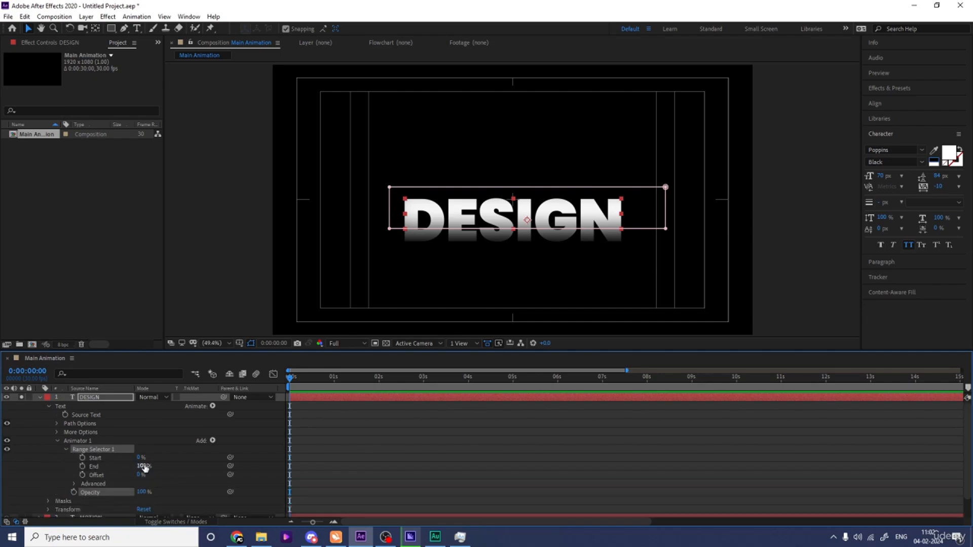
left_click_drag(144, 467, 69, 465)
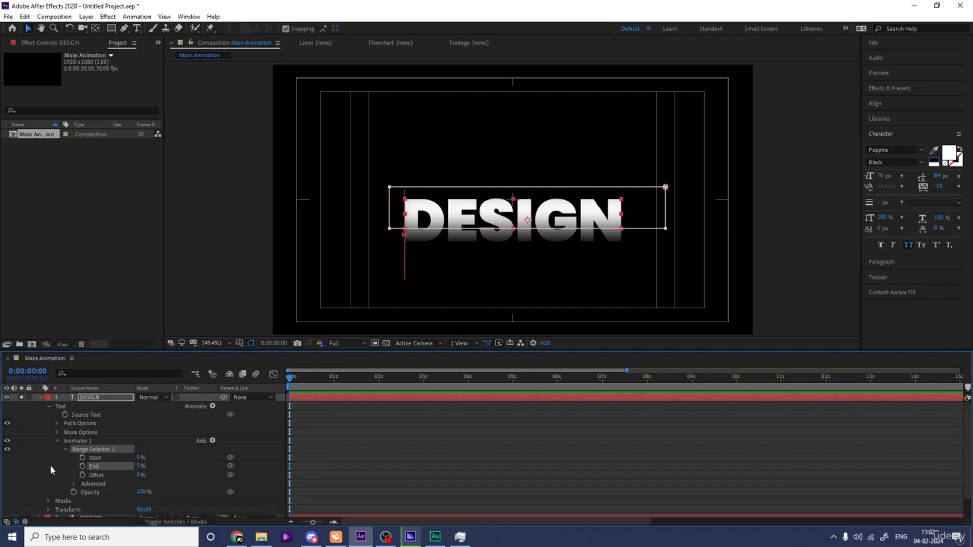
left_click(82, 466)
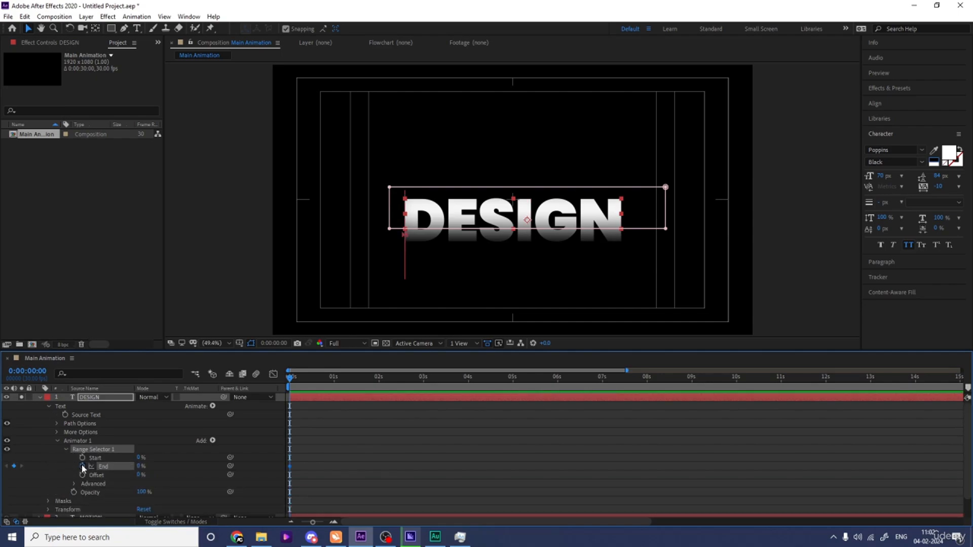
left_click(378, 378)
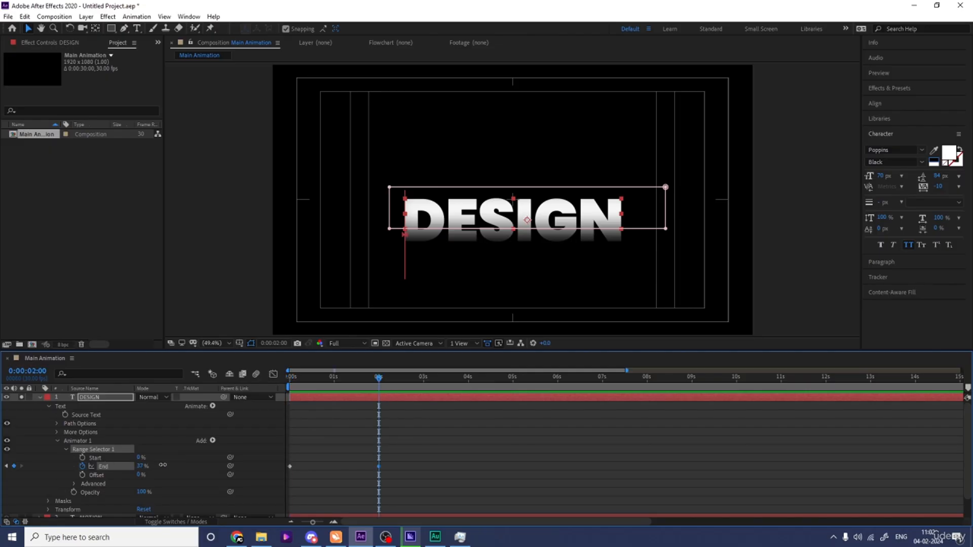
left_click_drag(163, 465, 461, 459)
left_click_drag(150, 495, 101, 495)
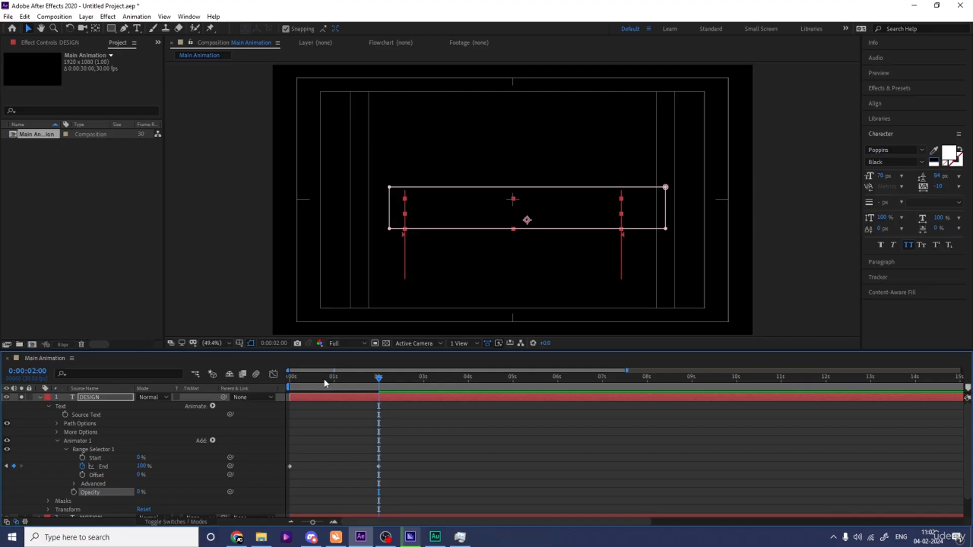
key("space")
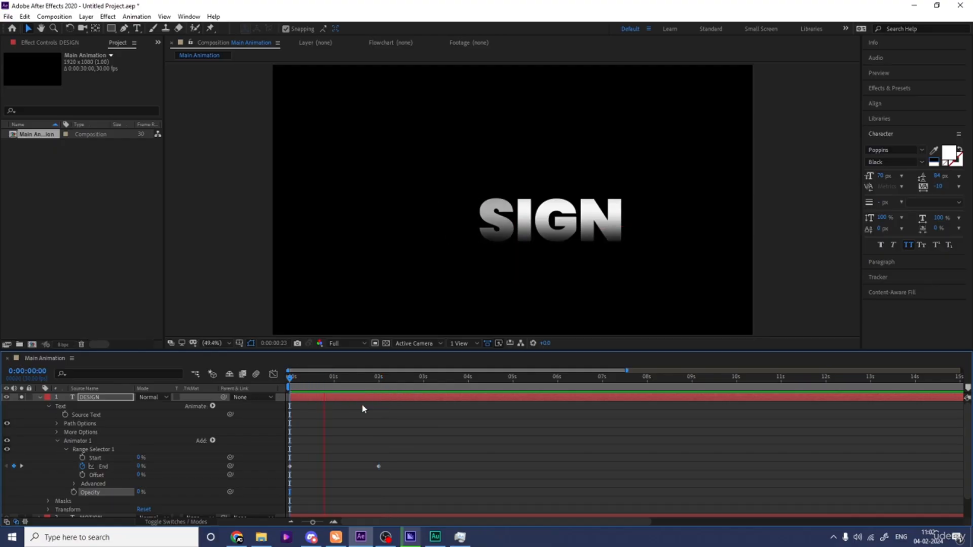
key("space")
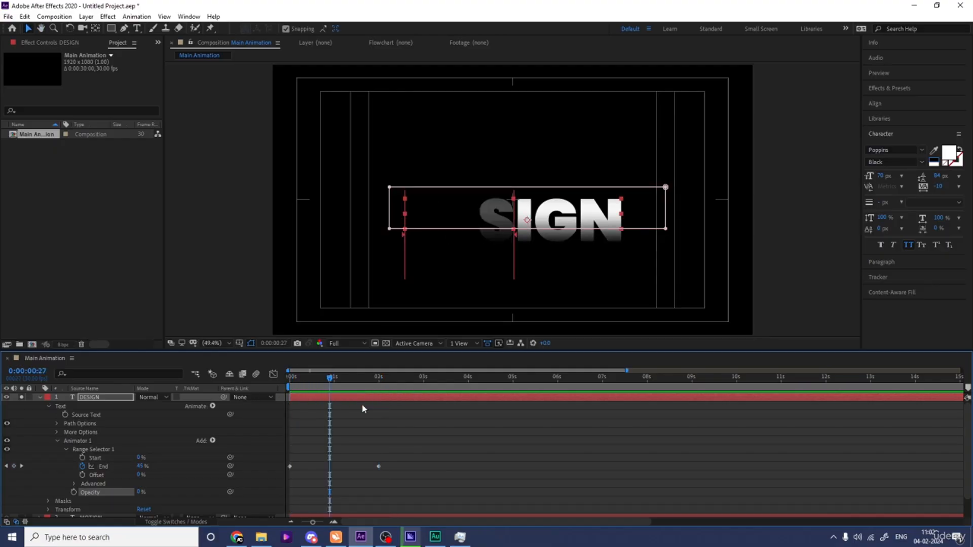
Step: Select the Range Selector End keyframes and apply a Keyframe Assistant ease to them
left_click_drag(406, 473, 286, 452)
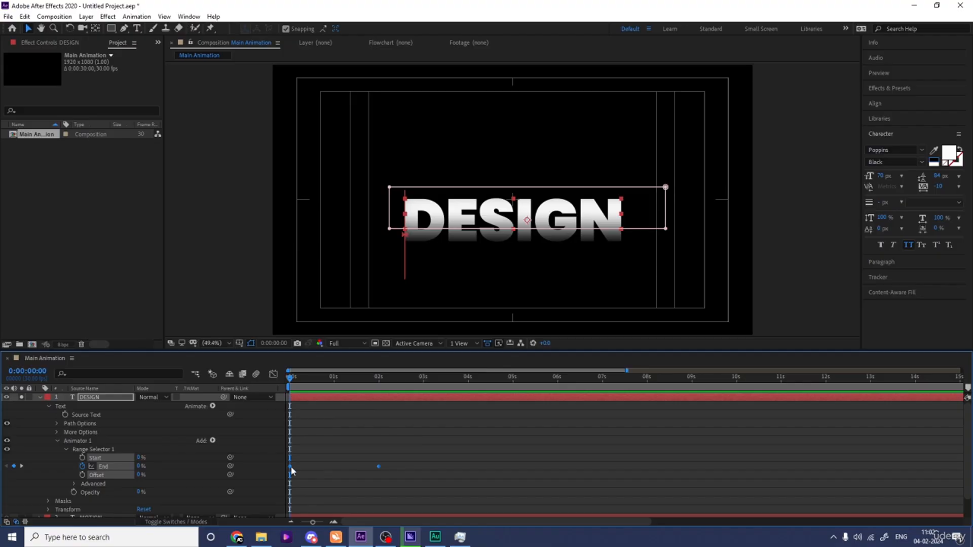
right_click(292, 469)
mouse_move(355, 459)
left_click(449, 458)
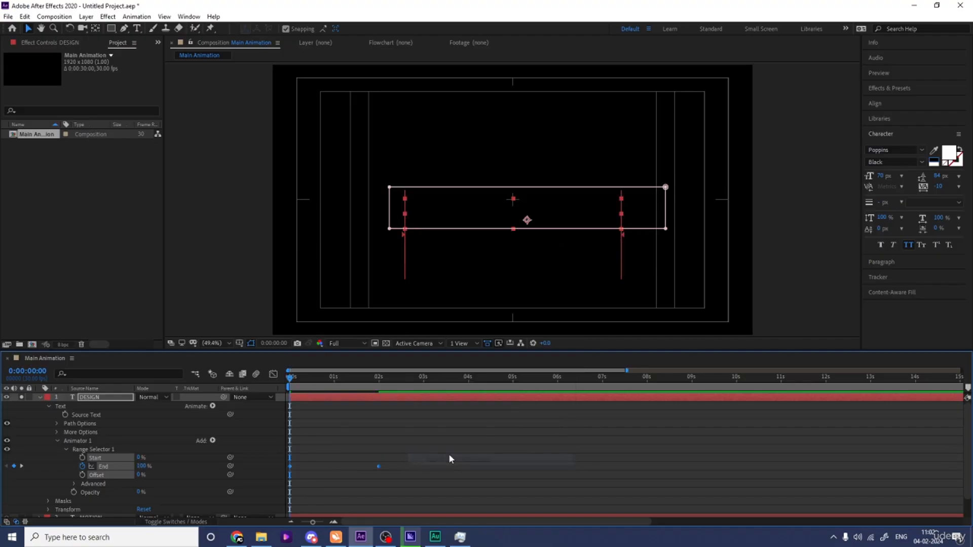
Step: Preview the DESIGN text reveal animation and return to its end keyframe
key("space")
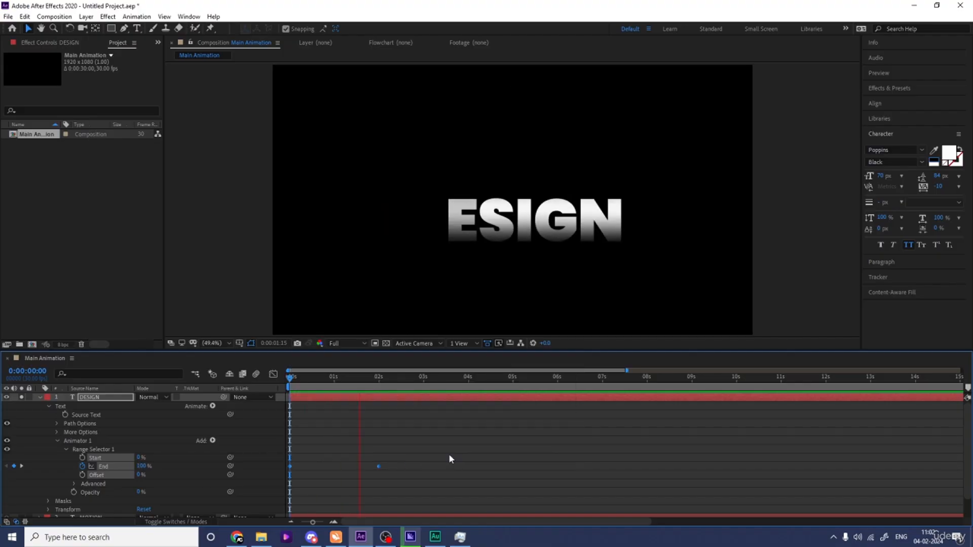
key("space")
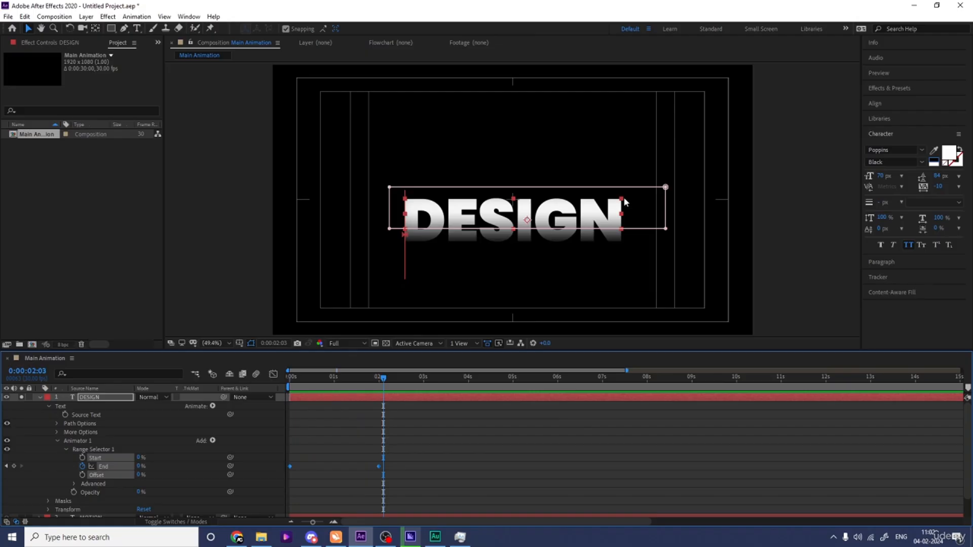
key("j")
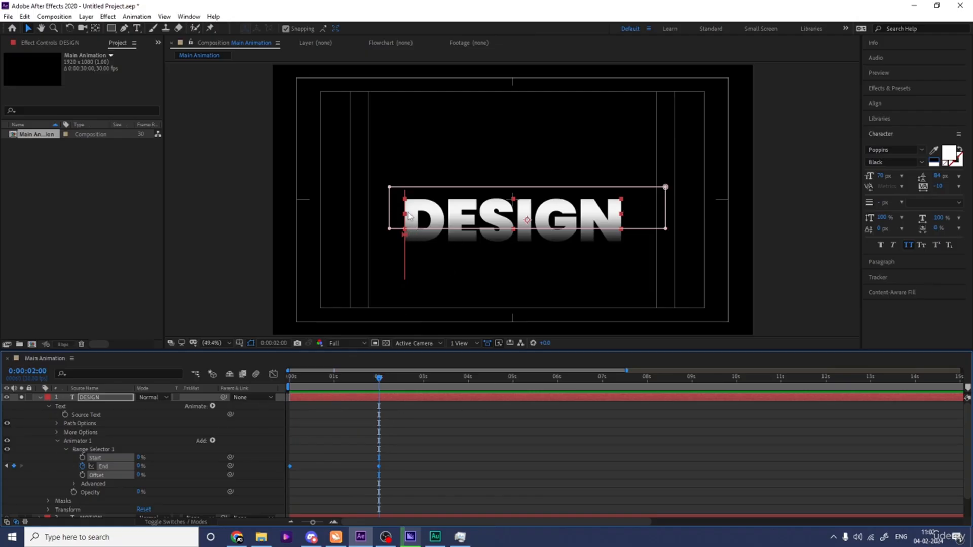
Step: Preview the DESIGN text reveal from the start of the composition
key("Home")
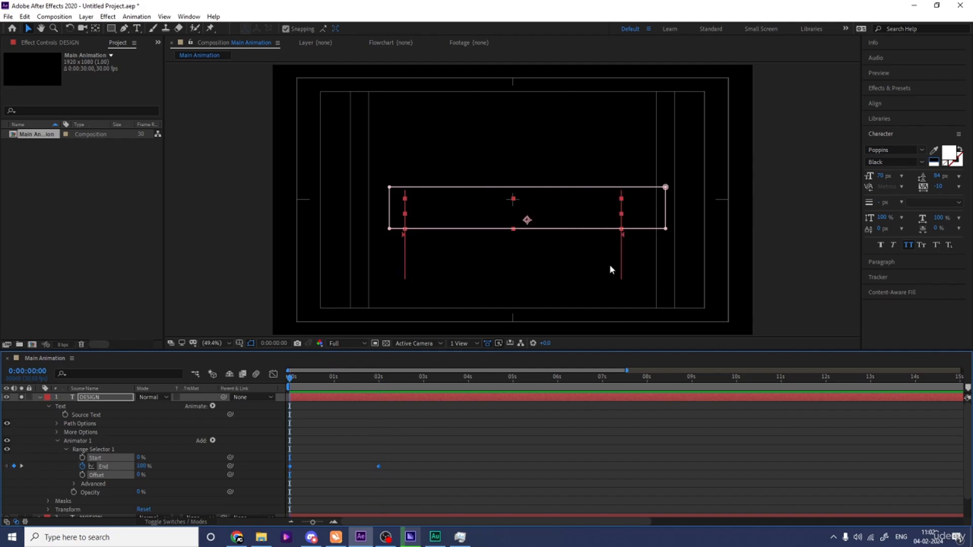
key("space")
key("space")
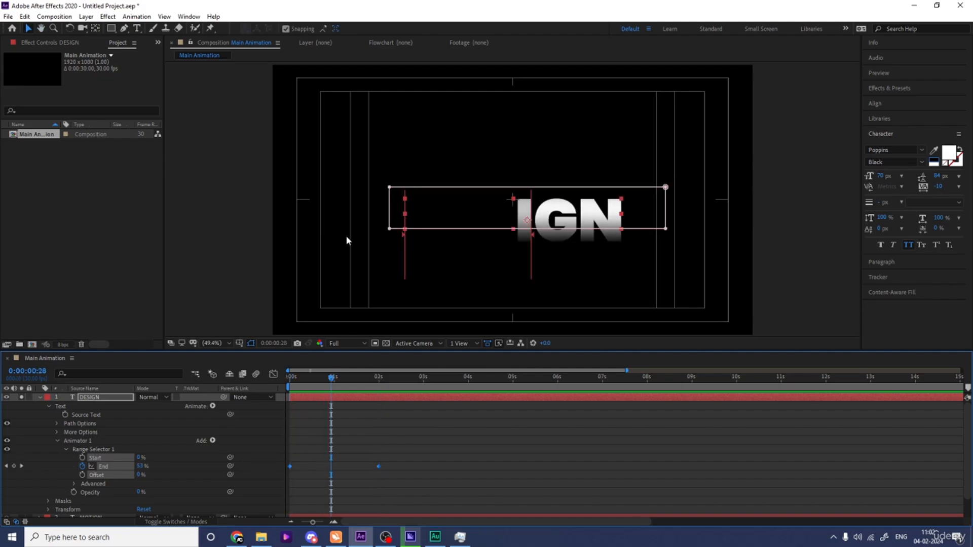
key("Home")
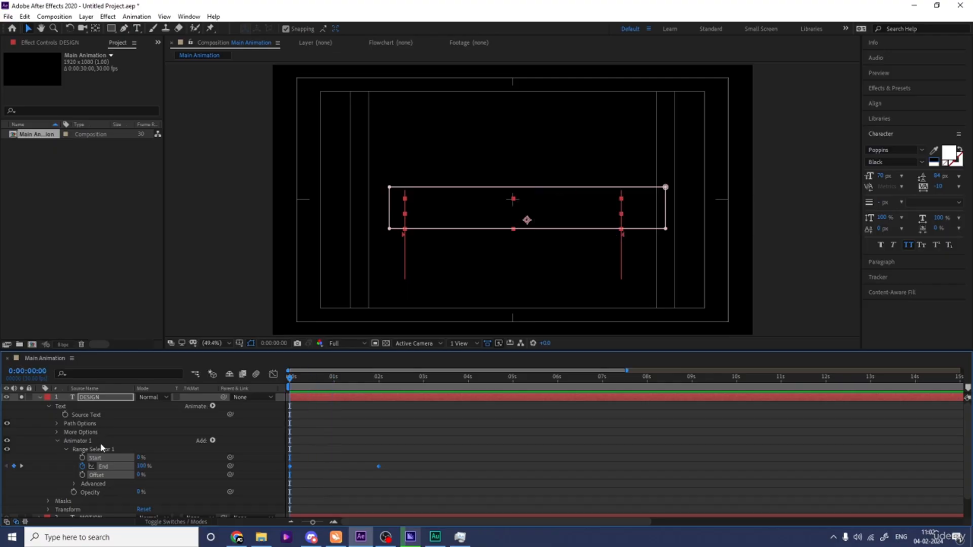
Step: Turn on Randomize Order in the DESIGN range selector's Advanced settings and preview the reveal
left_click(74, 484)
scroll(101, 504, "down", 3)
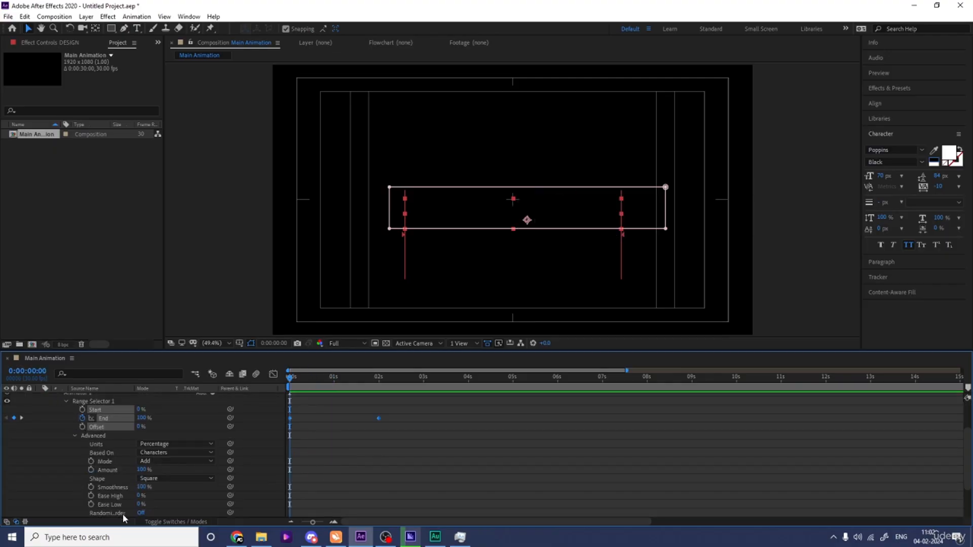
left_click(140, 512)
scroll(294, 512, "down", 1)
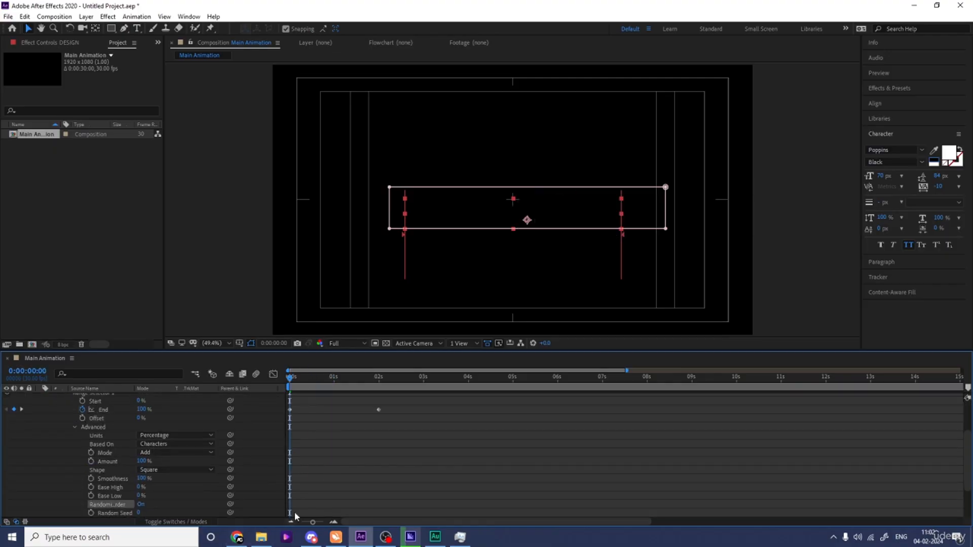
key("space")
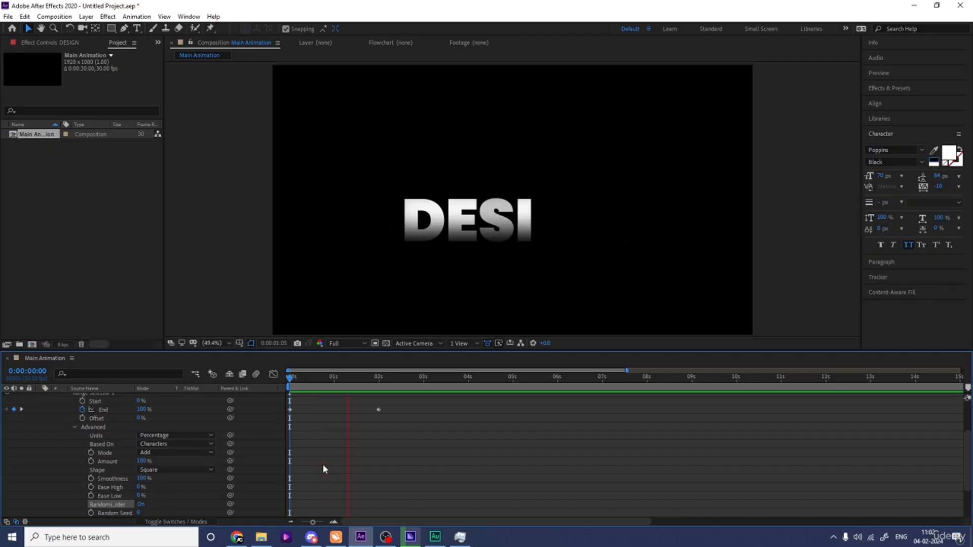
key("space")
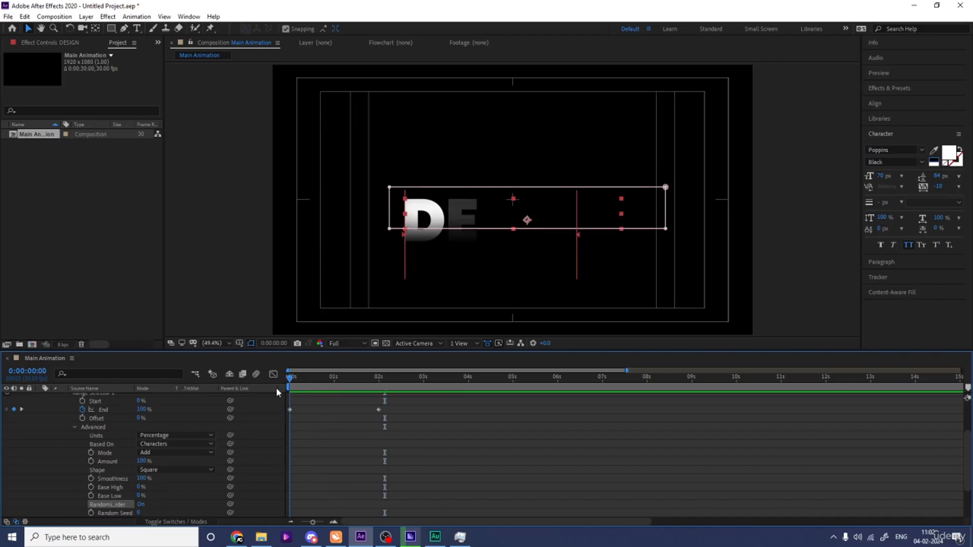
Step: Select the range selector keyframes and steepen the End speed curve's ease in the Graph Editor, then preview
left_click_drag(447, 425, 232, 390)
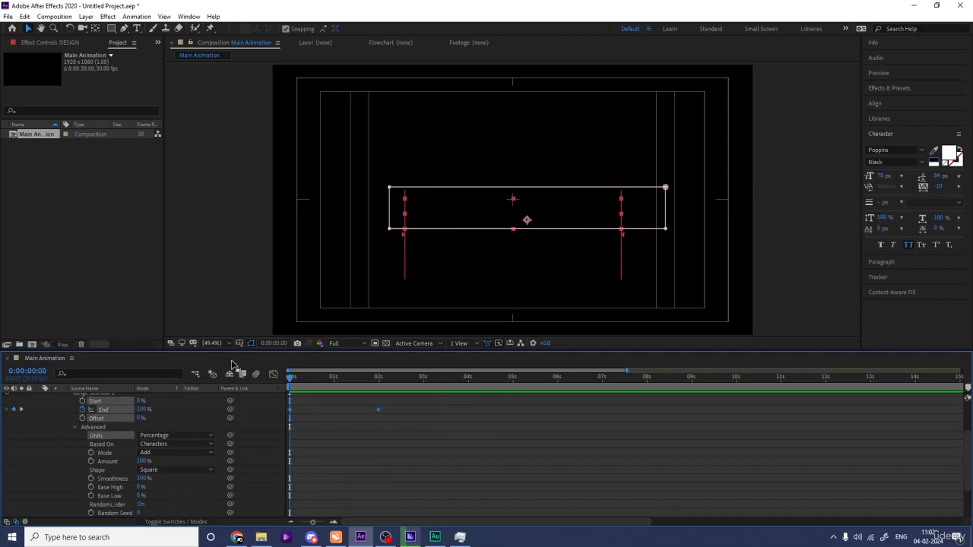
left_click(273, 374)
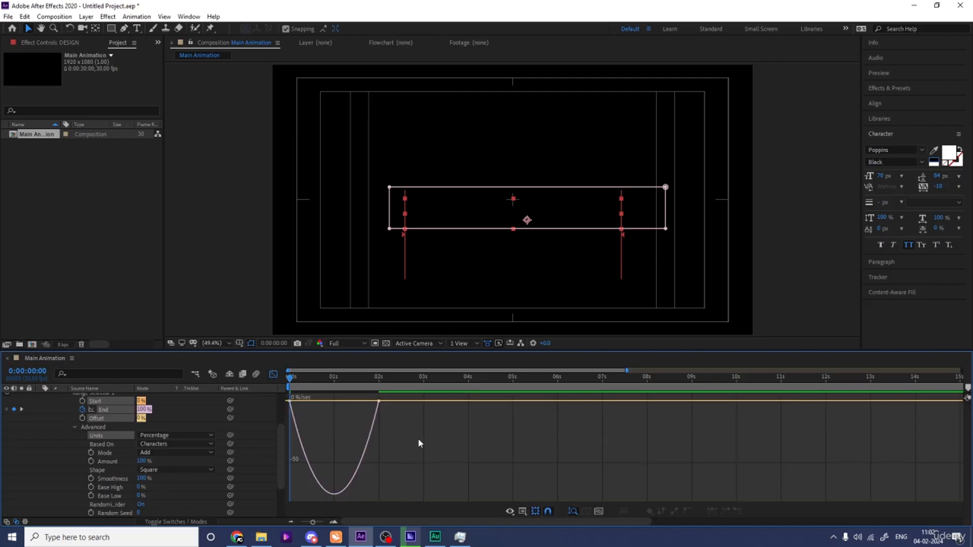
left_click_drag(363, 405, 309, 403)
left_click(273, 374)
key("space")
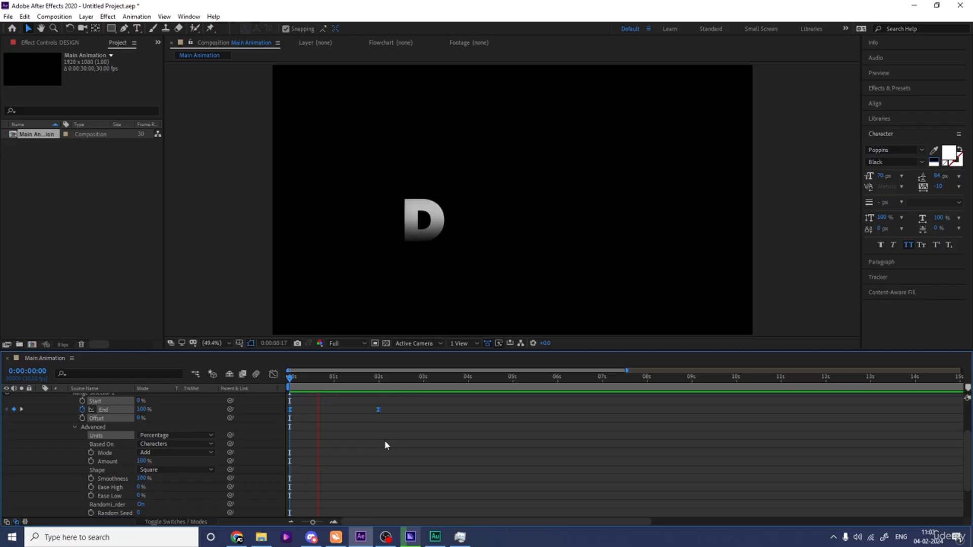
key("space")
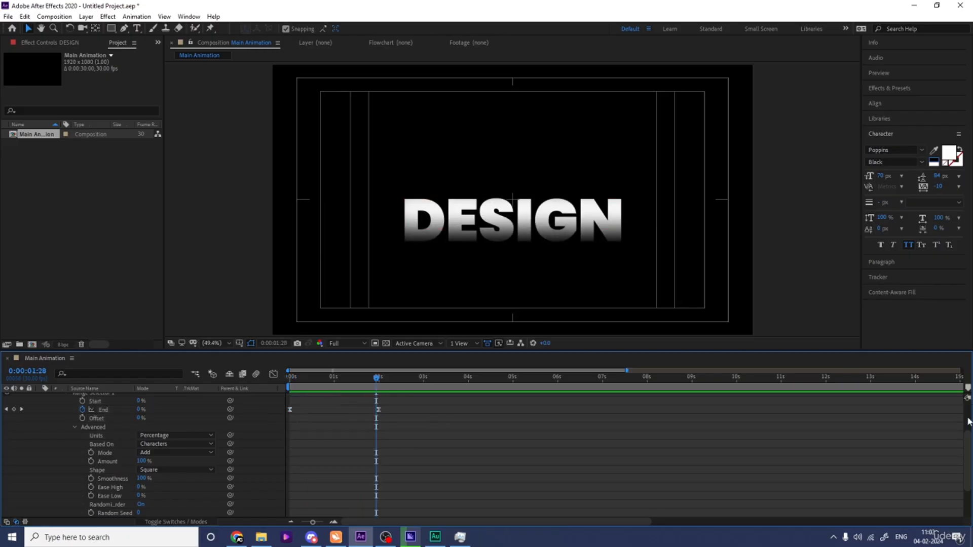
Step: Collapse the DESIGN layer, solo the MOTION layer alongside it, and preview both text reveals
scroll(516, 391, "up", 3)
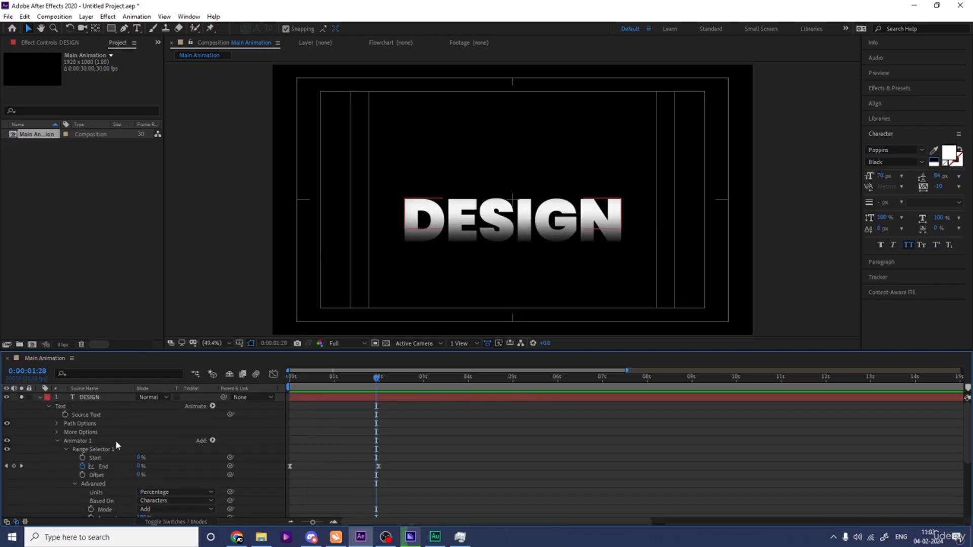
left_click(85, 442)
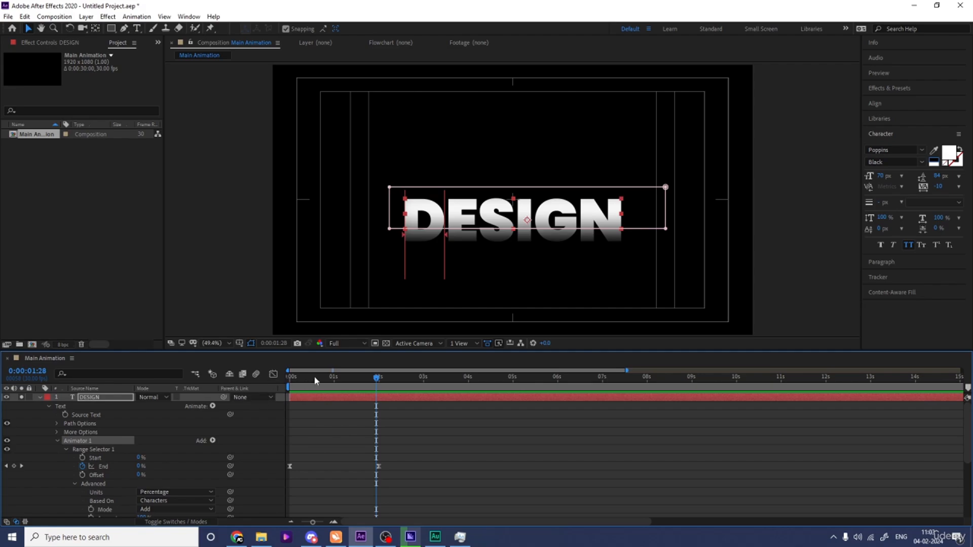
left_click_drag(315, 380, 272, 384)
left_click(38, 398)
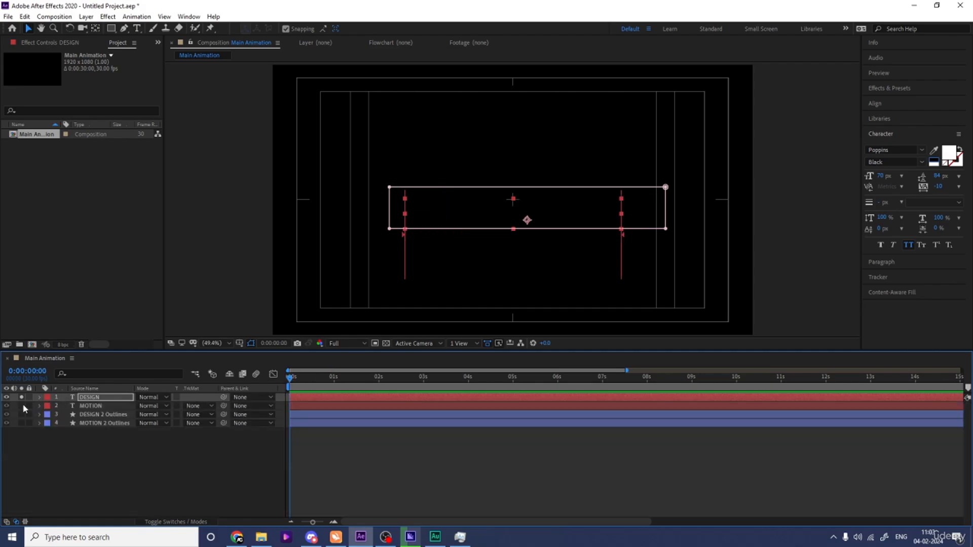
left_click(22, 405)
left_click(92, 405)
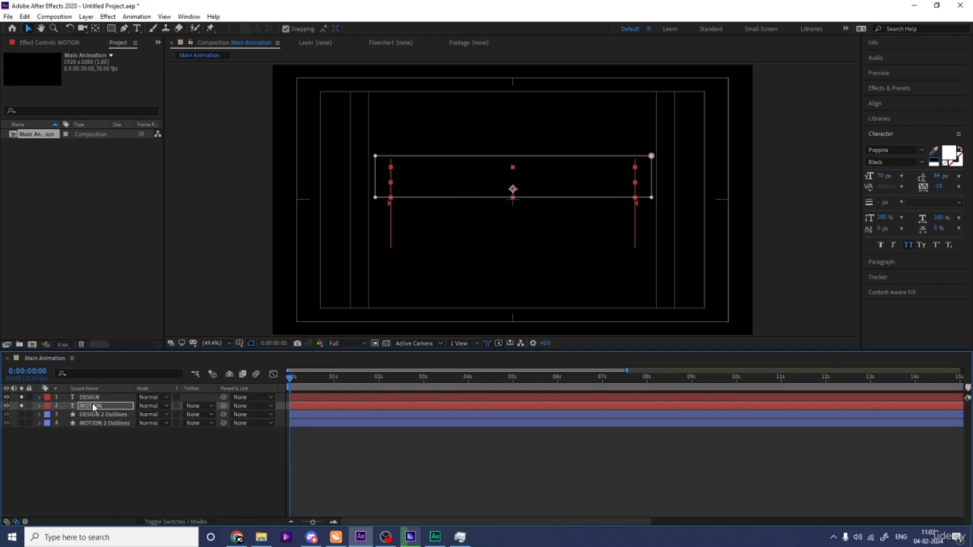
key("space")
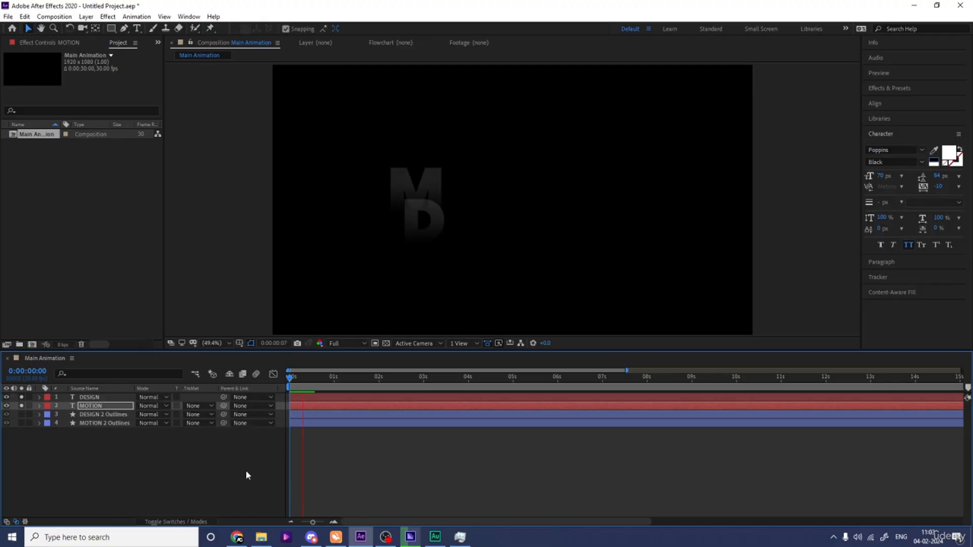
key("space")
left_click(311, 449)
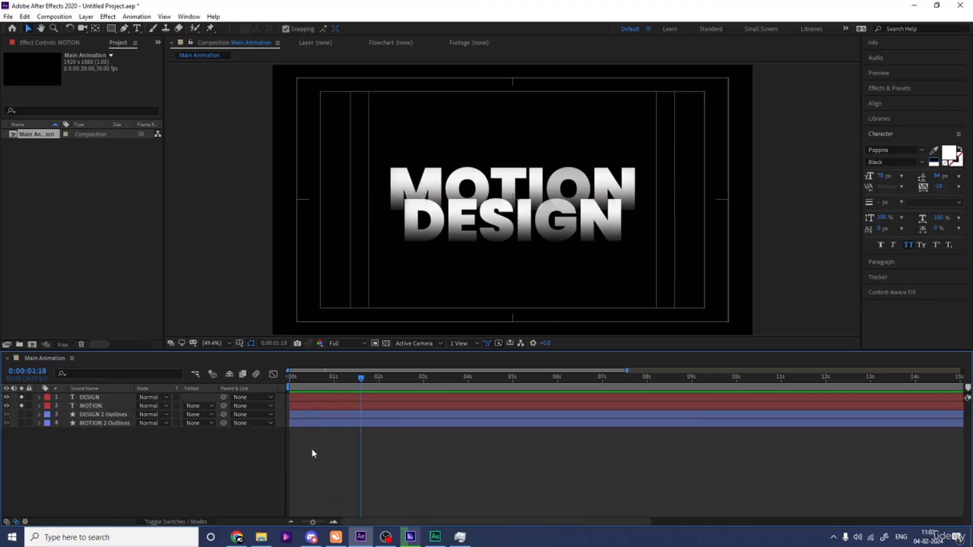
Step: Unsolo the text layers and shift the MOTION text layer to begin at 10 frames
left_click_drag(22, 406, 21, 398)
left_click(103, 423)
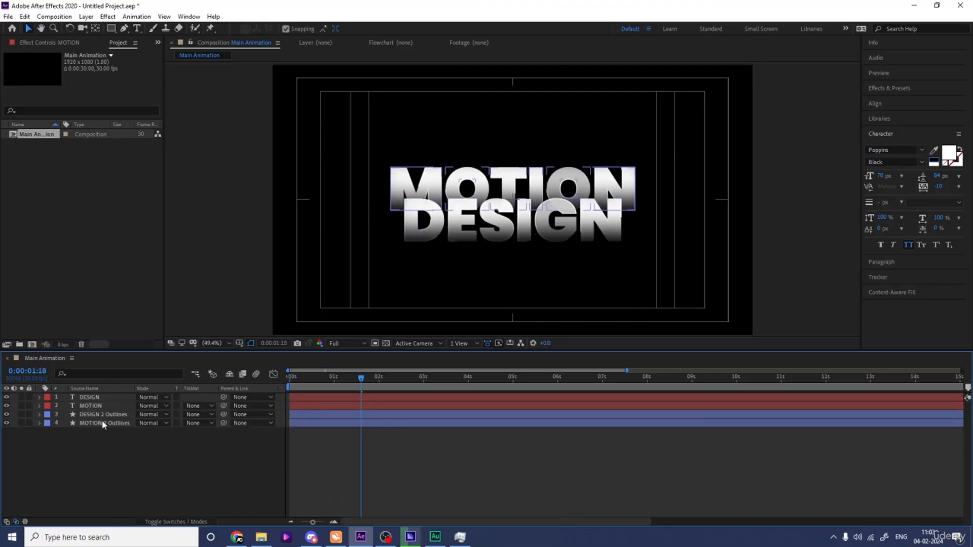
left_click(102, 423)
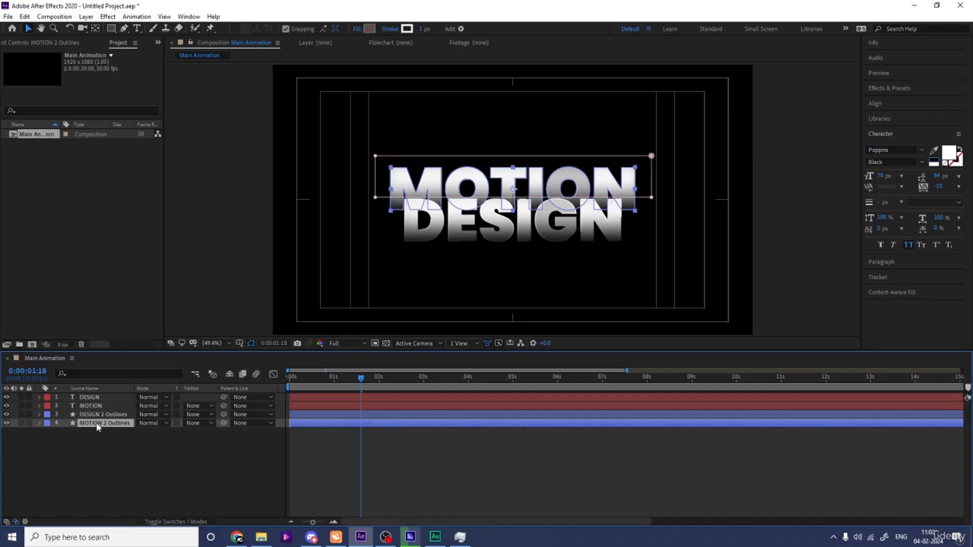
key("equal")
left_click_drag(346, 377, 257, 402)
key("equal")
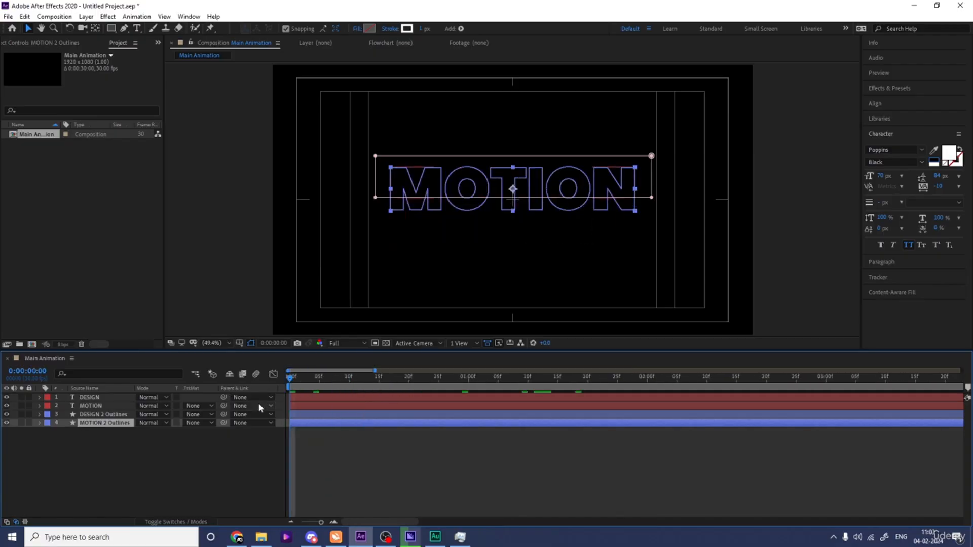
left_click(349, 378)
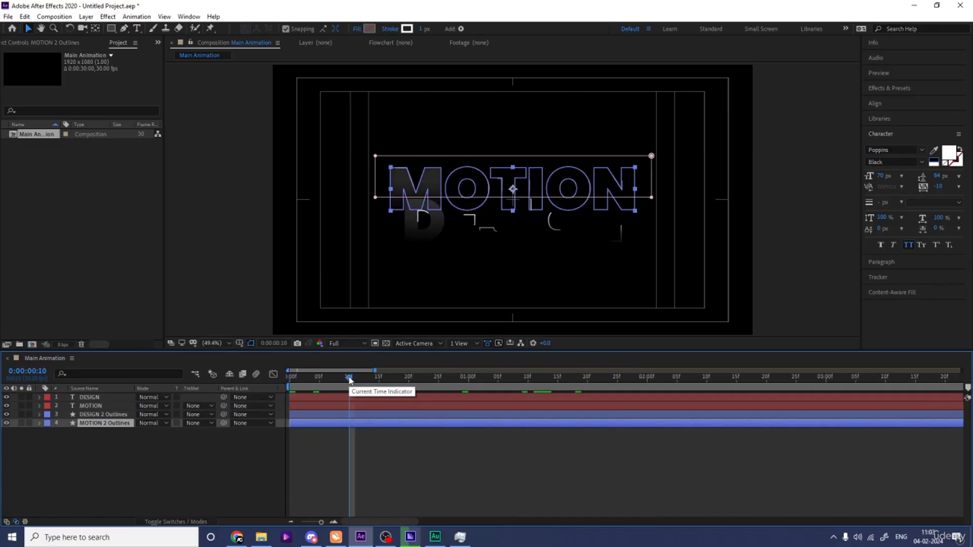
left_click(91, 405)
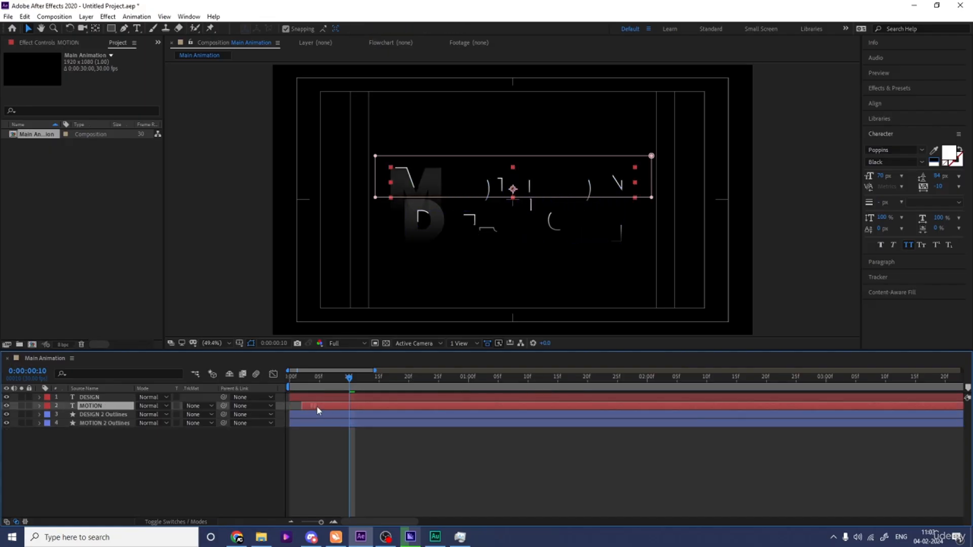
left_click_drag(316, 405, 354, 409)
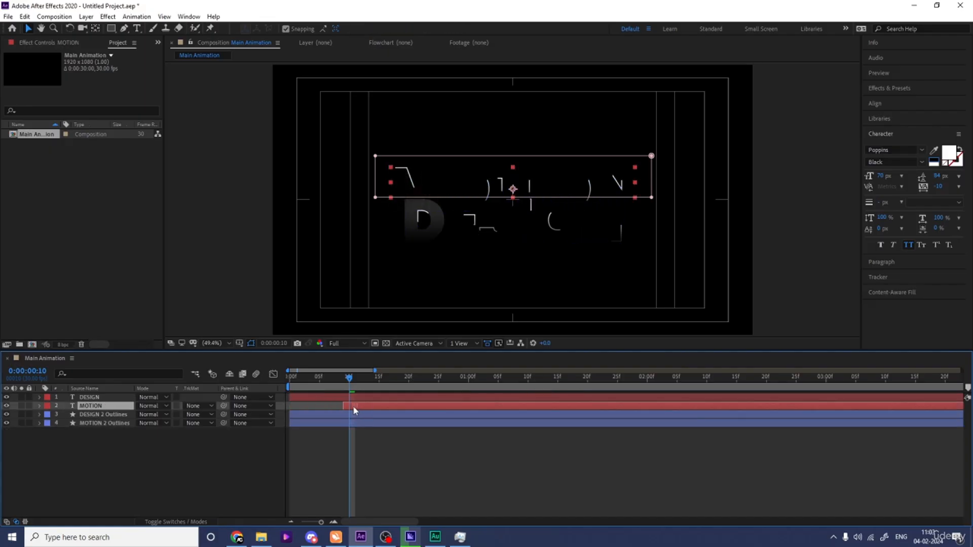
Step: Trim the DESIGN 2 Outlines layer to start at 20 frames
left_click(408, 378)
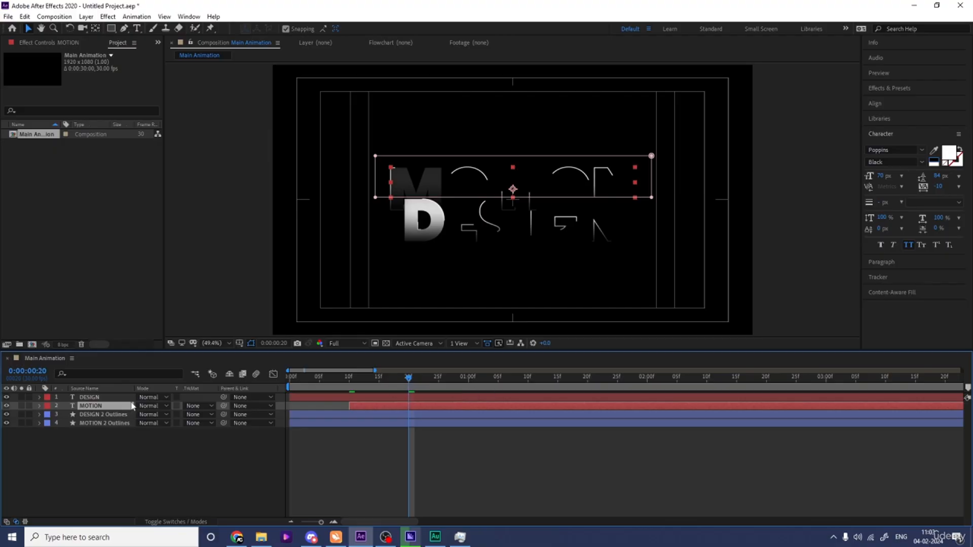
left_click(97, 397)
left_click(96, 415)
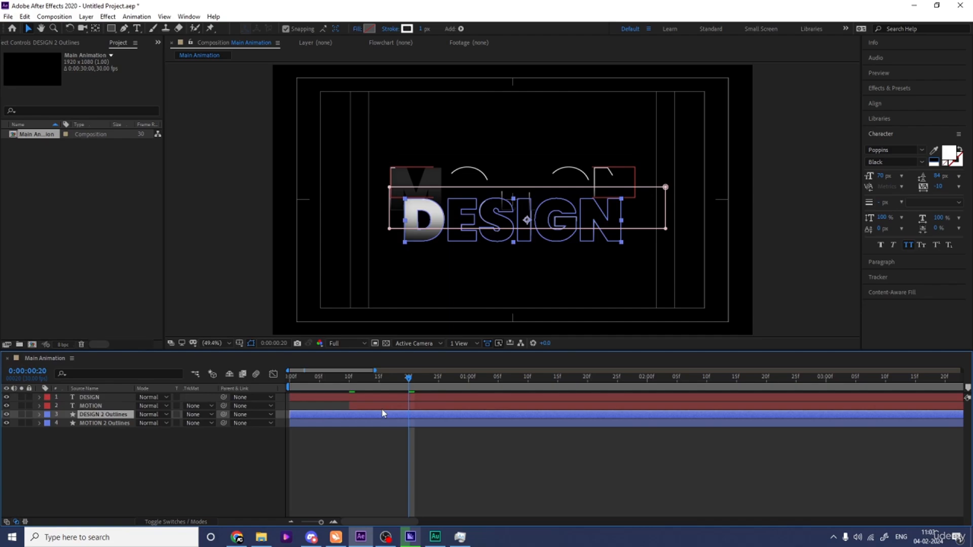
key("alt+bracketleft")
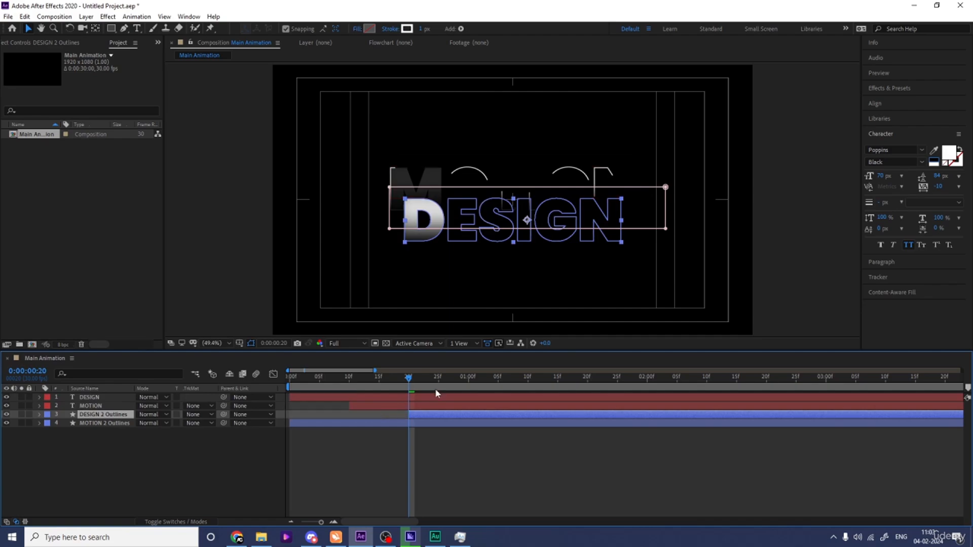
Step: Trim the DESIGN text layer to start at 1 second
left_click(468, 387)
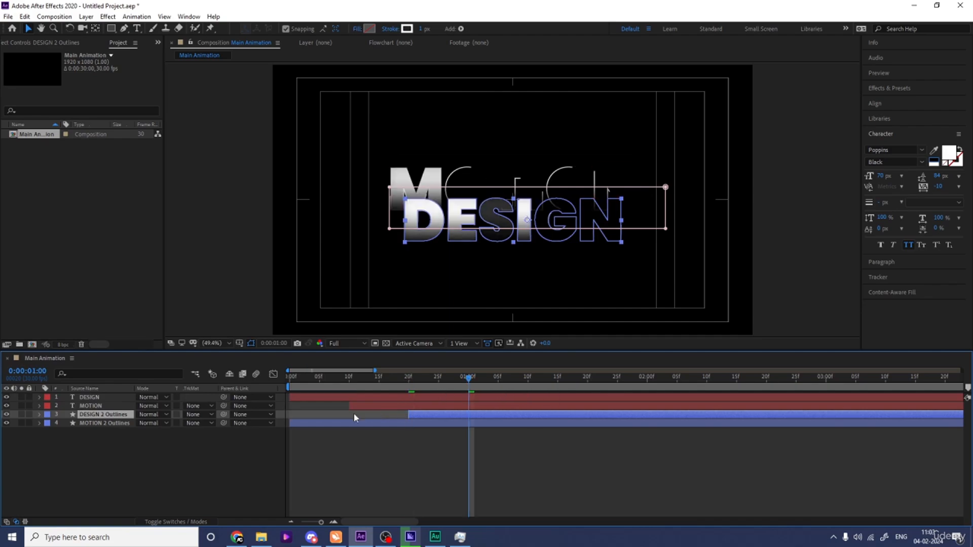
left_click(99, 398)
key("alt+bracketleft")
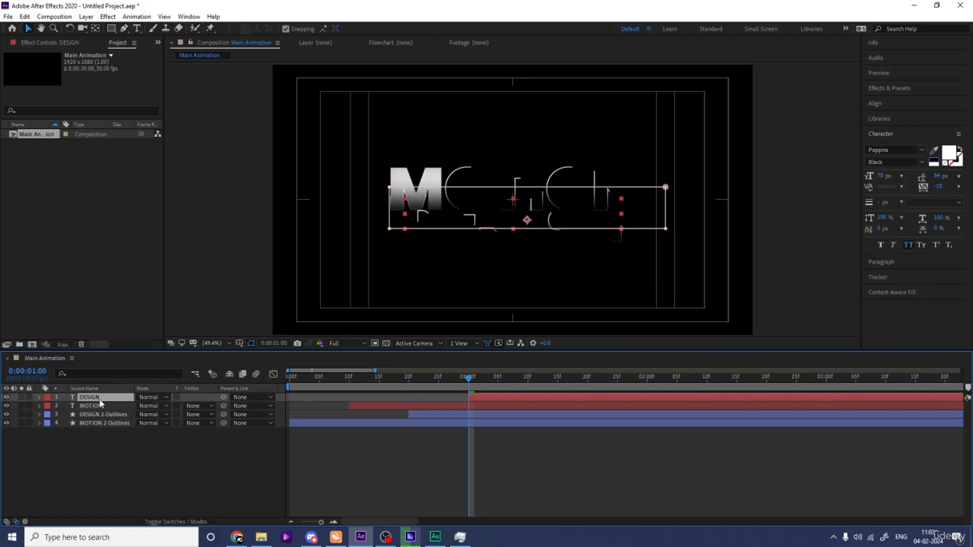
Step: Preview the full MOTION DESIGN title animation from the beginning
key("minus")
key("minus")
left_click_drag(311, 387, 259, 379)
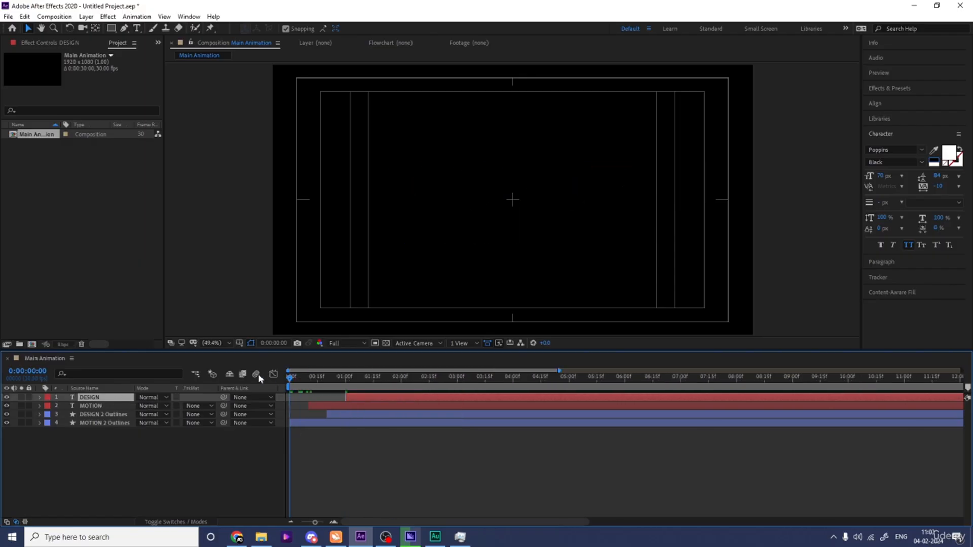
key("space")
key("Num_Lock")
key("minus")
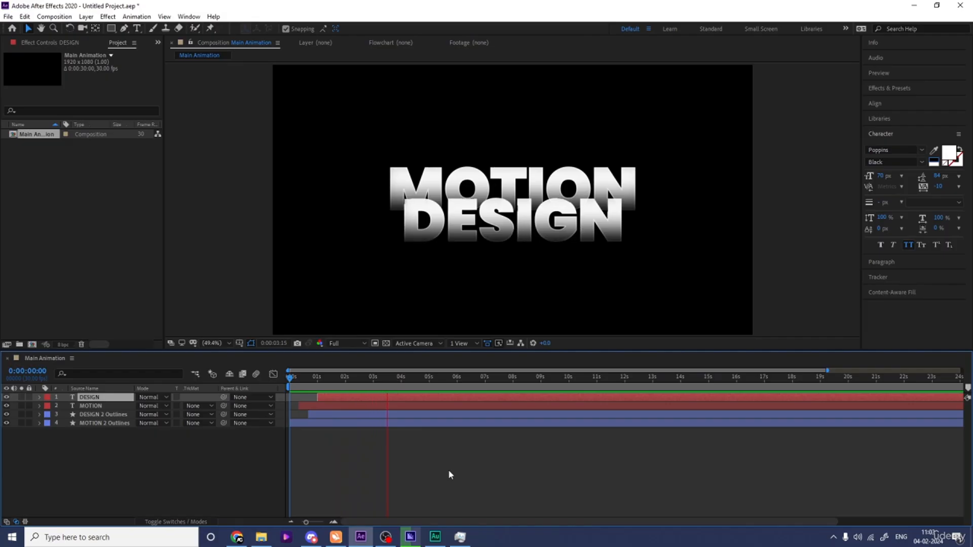
key("space")
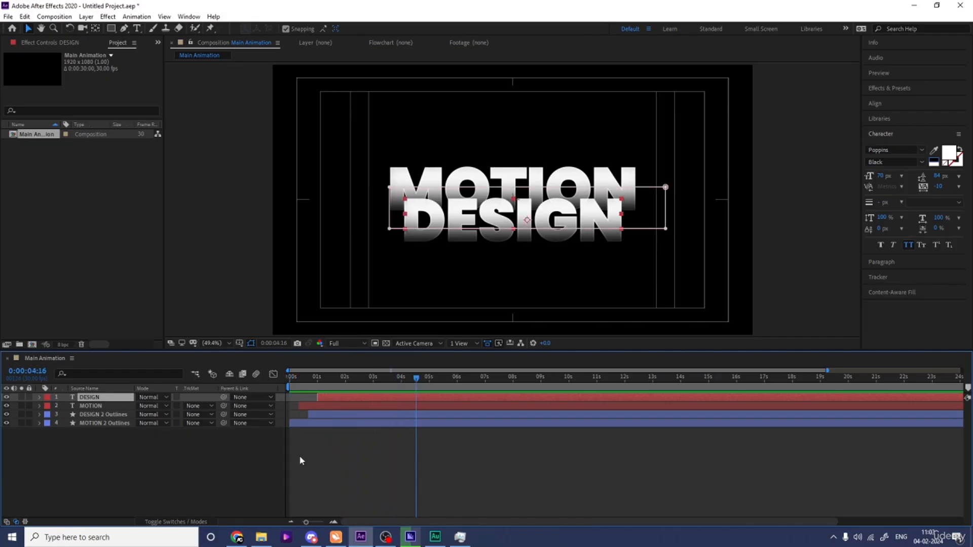
left_click(267, 455)
key("Home")
key("space")
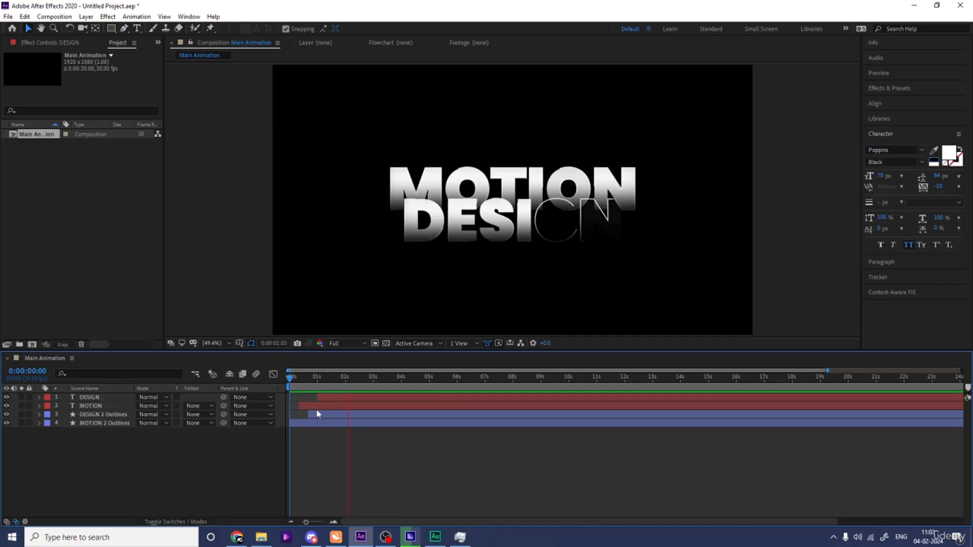
key("space")
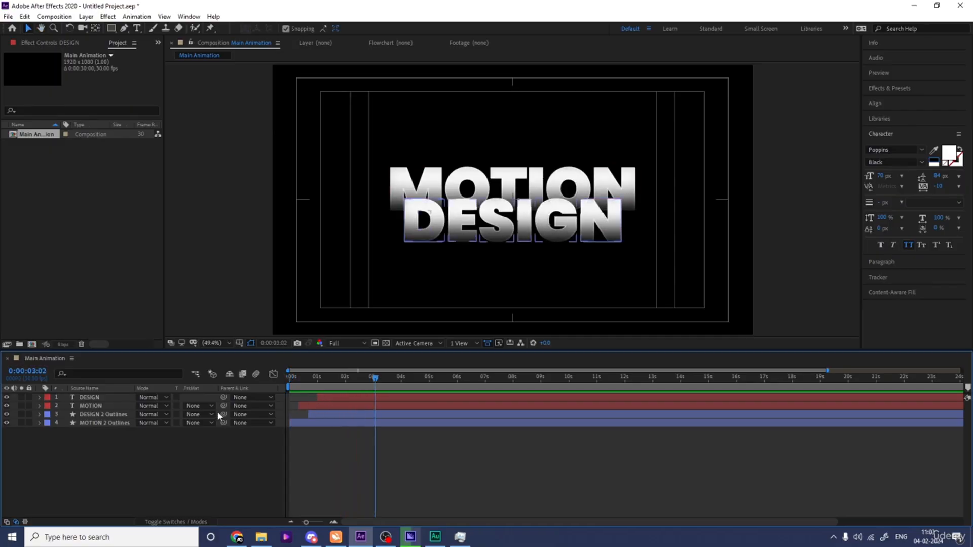
key("space")
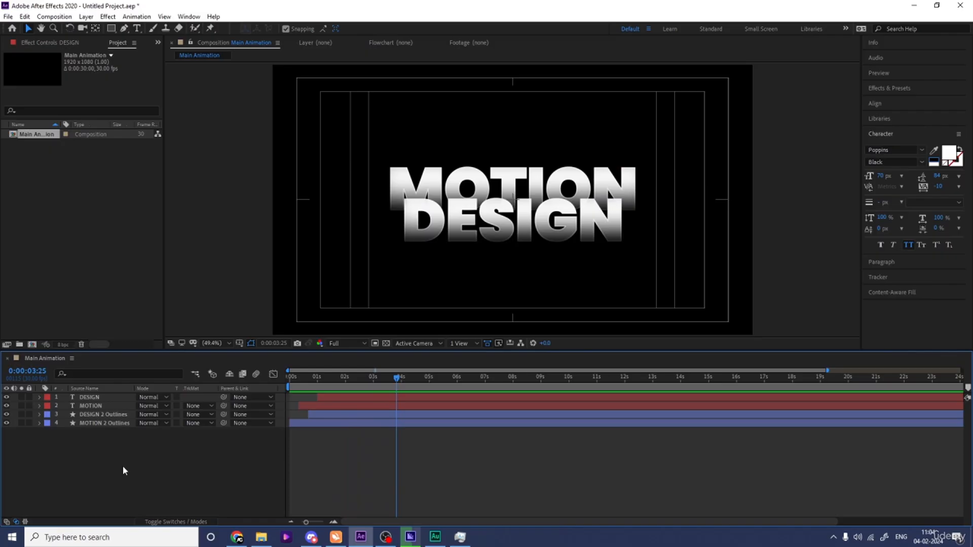
Step: Create a new null object in the Main Animation composition
right_click(123, 466)
mouse_move(152, 355)
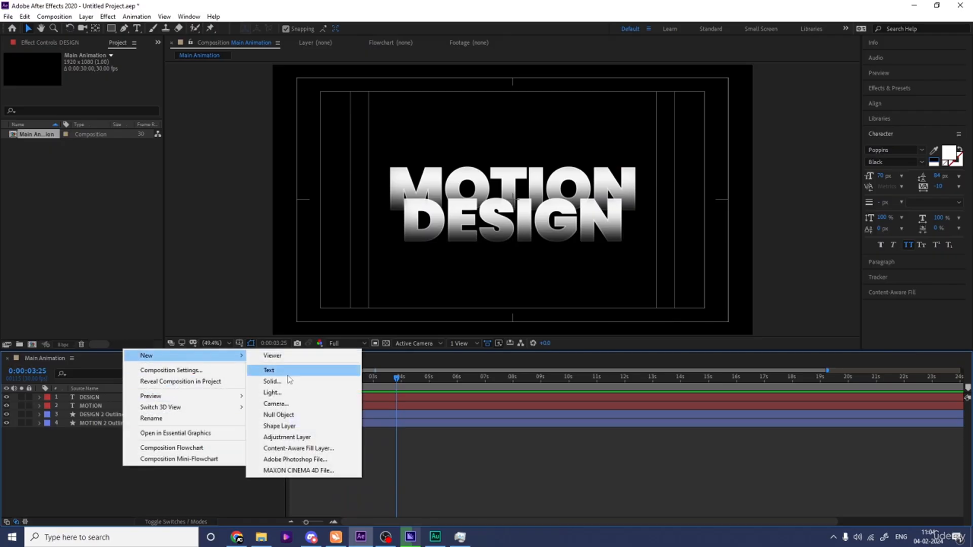
left_click(284, 415)
Step: Parent the DESIGN, MOTION and both outline layers to Null 1
left_click(103, 405)
left_click(97, 431, "shift")
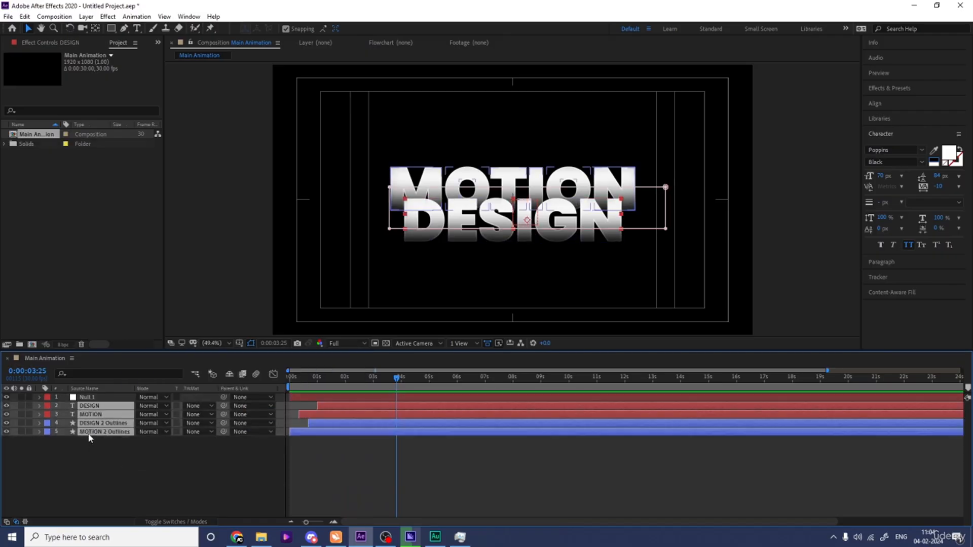
left_click_drag(222, 410, 102, 399)
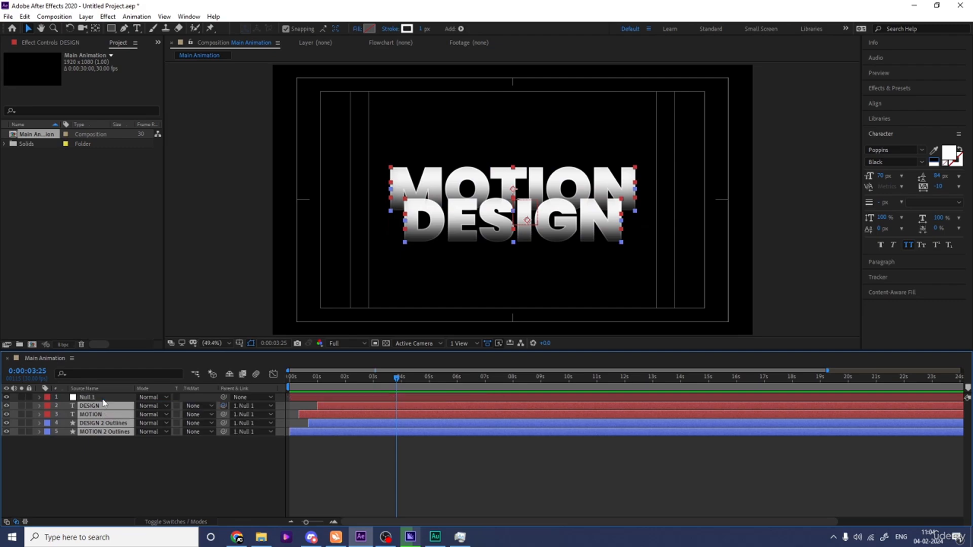
left_click(99, 469)
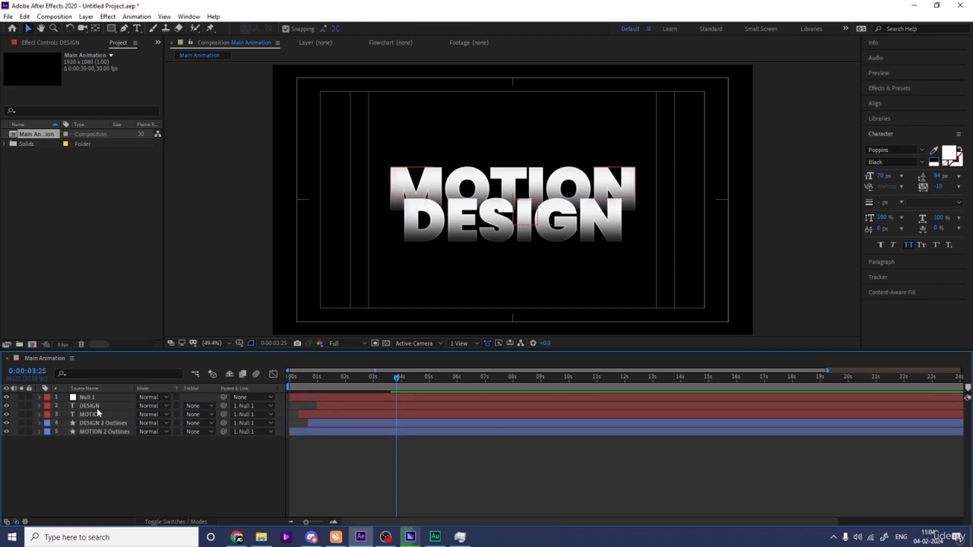
Step: Add the expression wiggle(3,3) to Null 1's Position property
left_click(90, 399)
key("p")
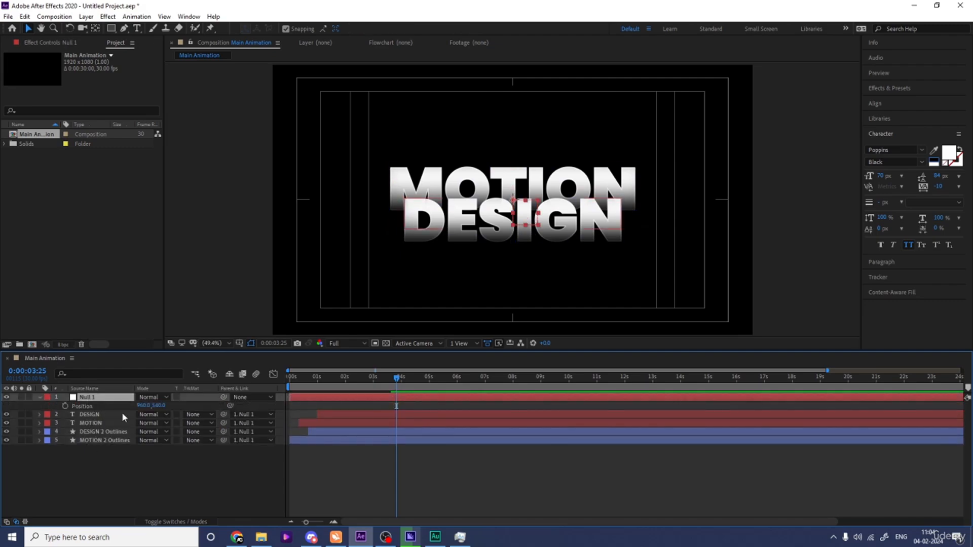
left_click(66, 406, "alt")
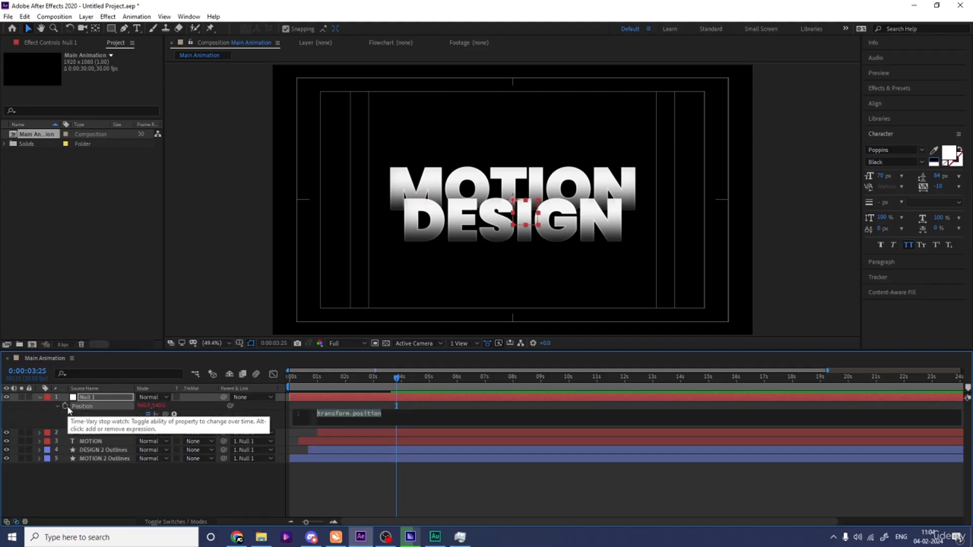
type("wiggle(3,3")
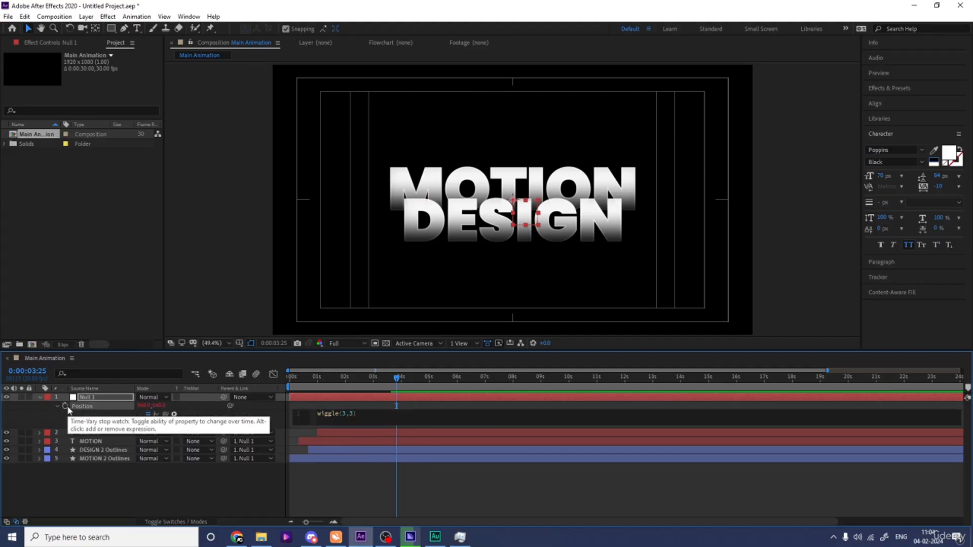
left_click(134, 496)
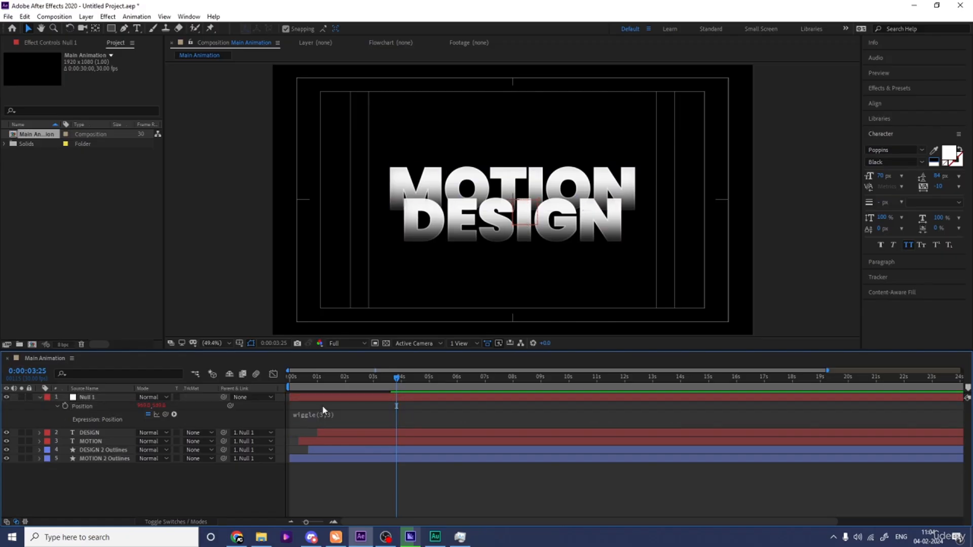
Step: Preview the wiggling title animation from the start
key("space")
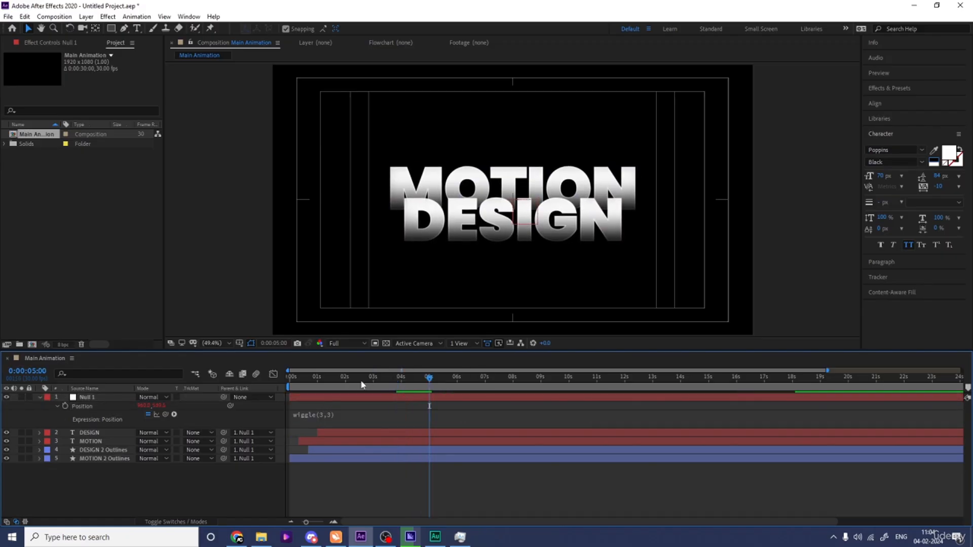
left_click_drag(318, 380, 226, 393)
key("u")
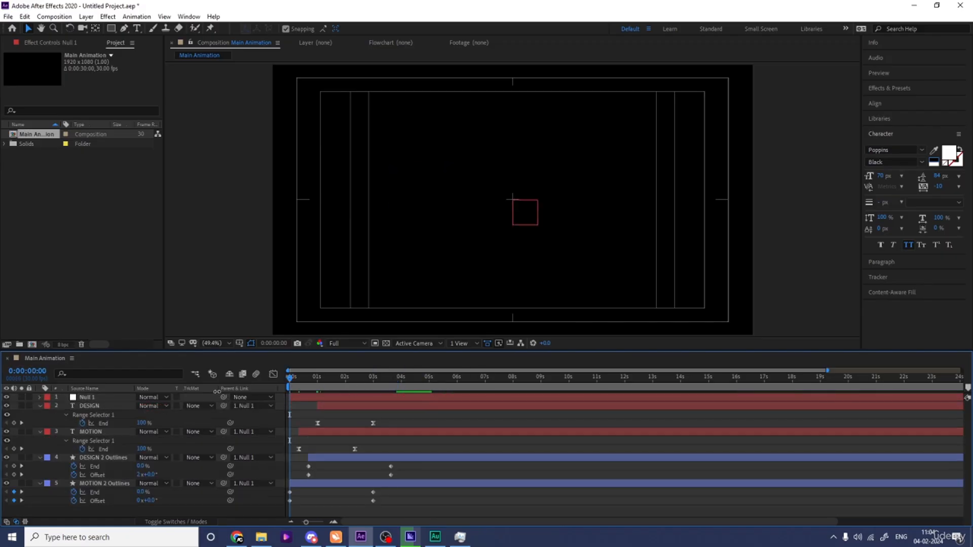
key("u")
key("space")
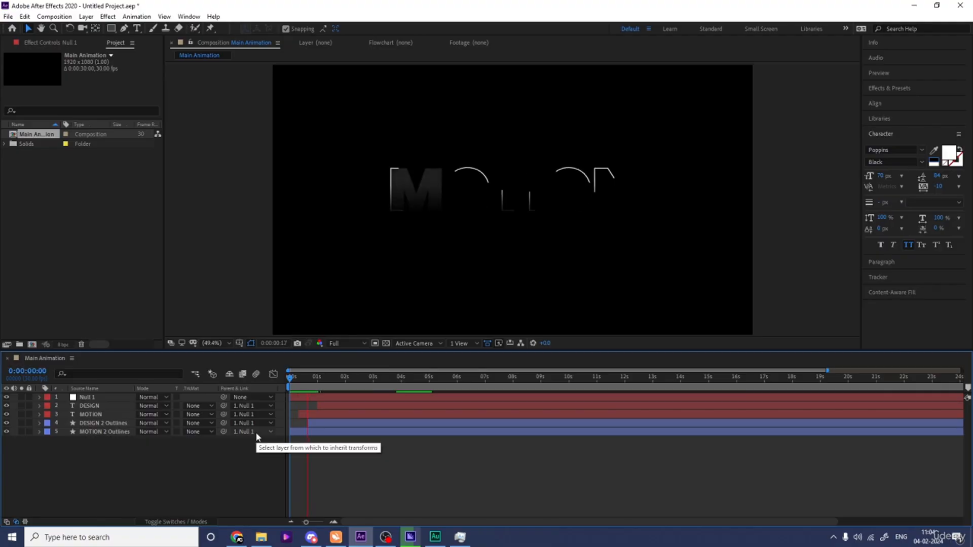
key("space")
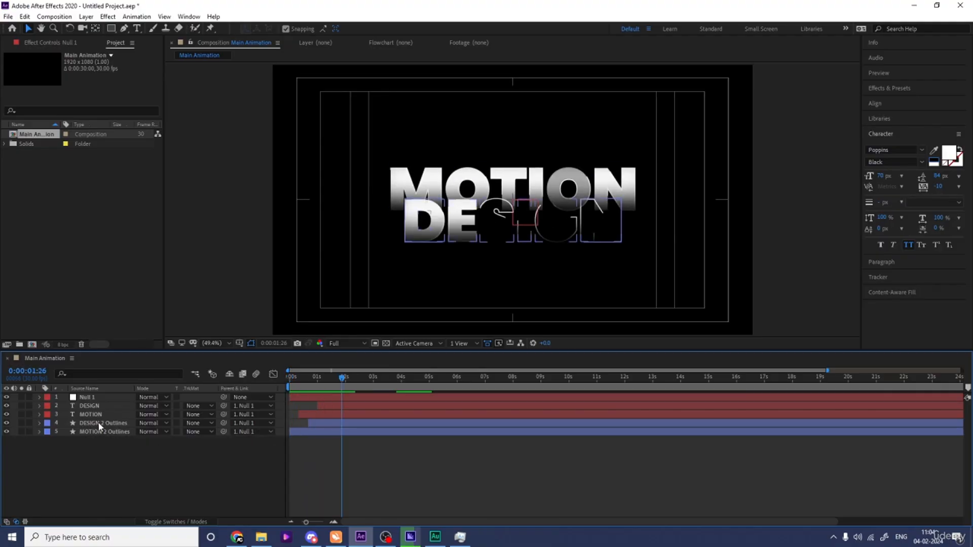
Step: Duplicate the DESIGN 2 Outlines and MOTION 2 Outlines layers
left_click(99, 425)
left_click(100, 432, "shift")
key("ctrl+d")
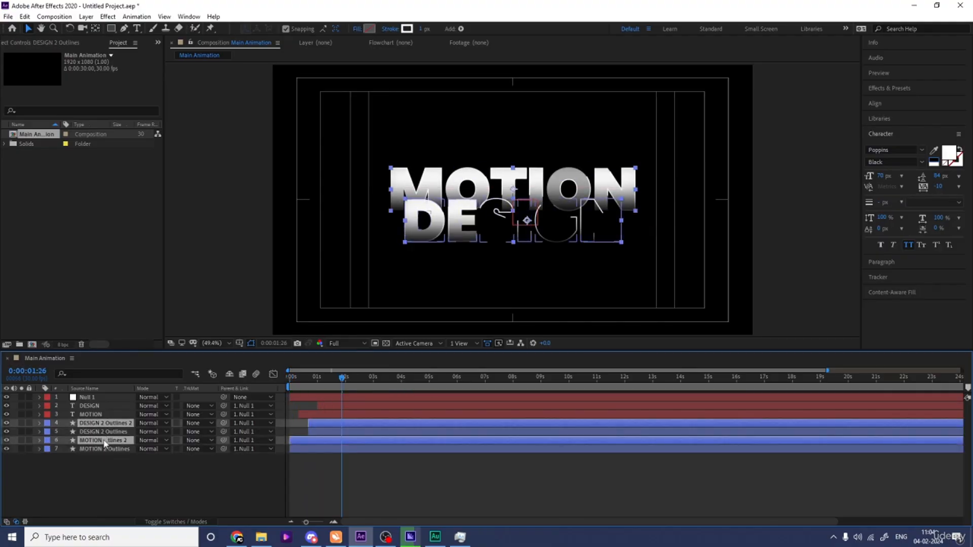
Step: Create a second null object and parent it to Null 1
right_click(118, 477)
mouse_move(153, 371)
left_click(321, 429)
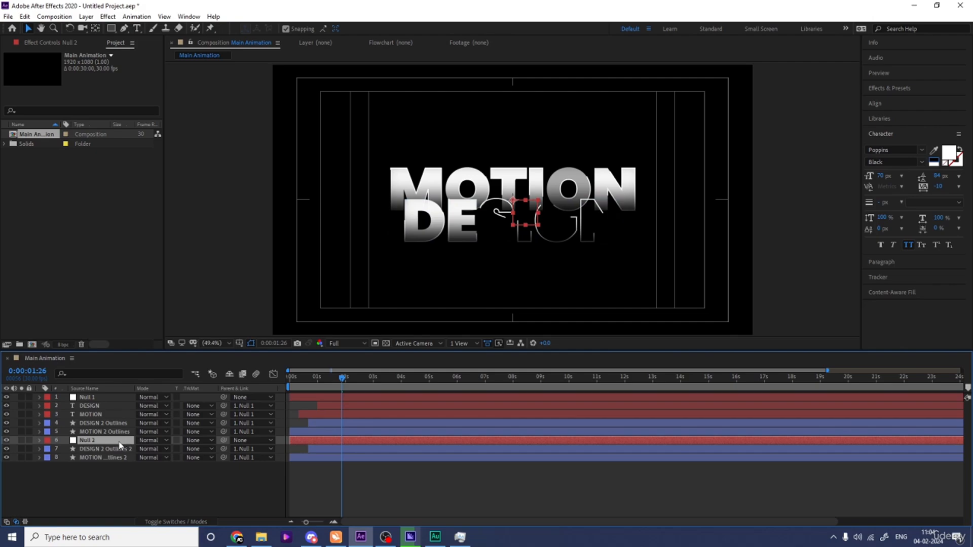
left_click_drag(224, 440, 95, 396)
left_click(96, 397)
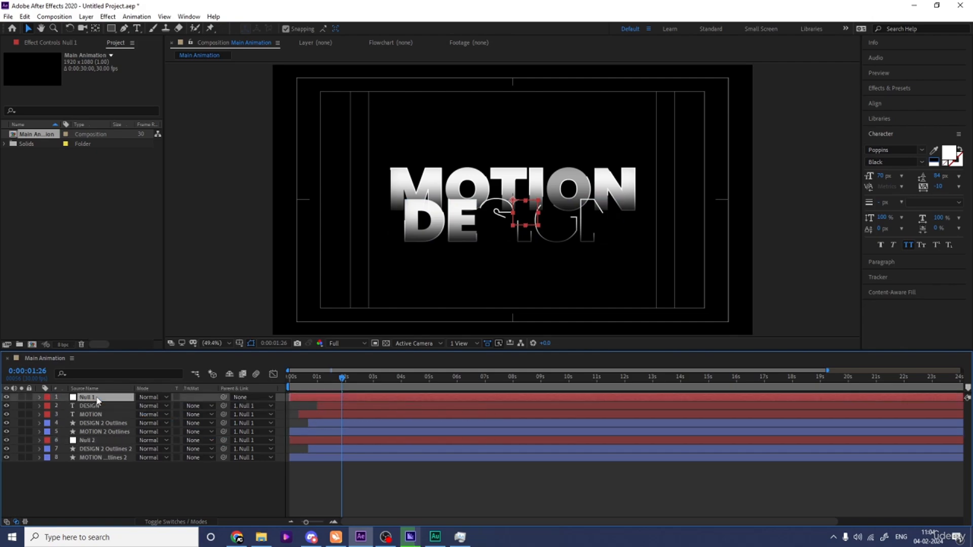
Step: Parent both duplicated outline layers to Null 2 and open Null 2's Scale property
left_click(94, 450)
left_click(101, 457, "shift")
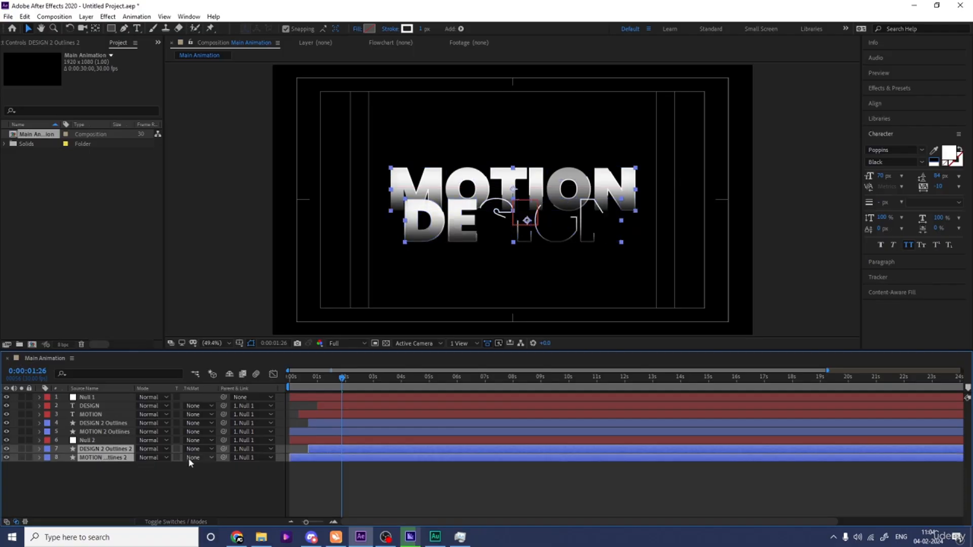
left_click_drag(223, 449, 213, 429)
left_click(119, 440)
key("s")
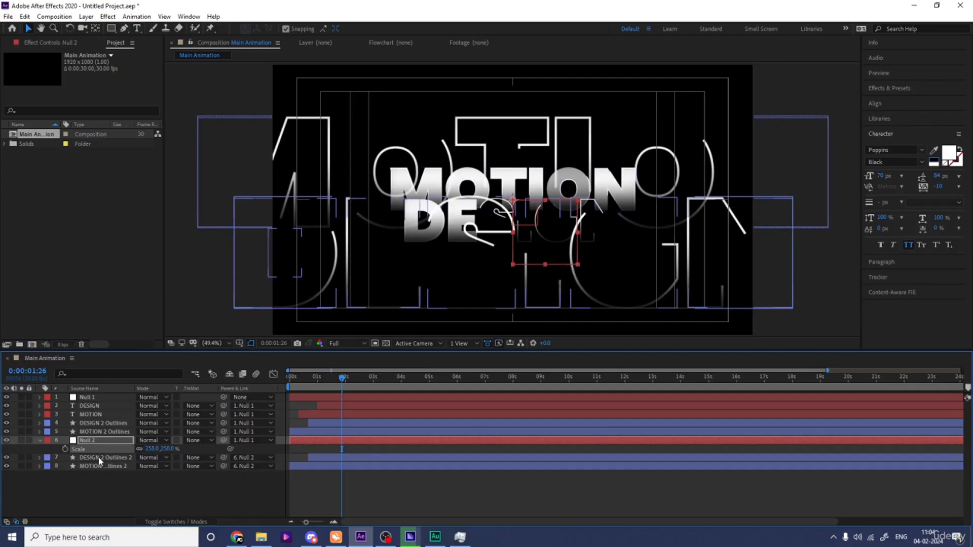
Step: Set the stroke width of both duplicated outline layers to 0.1 px
left_click(123, 487)
left_click(102, 457)
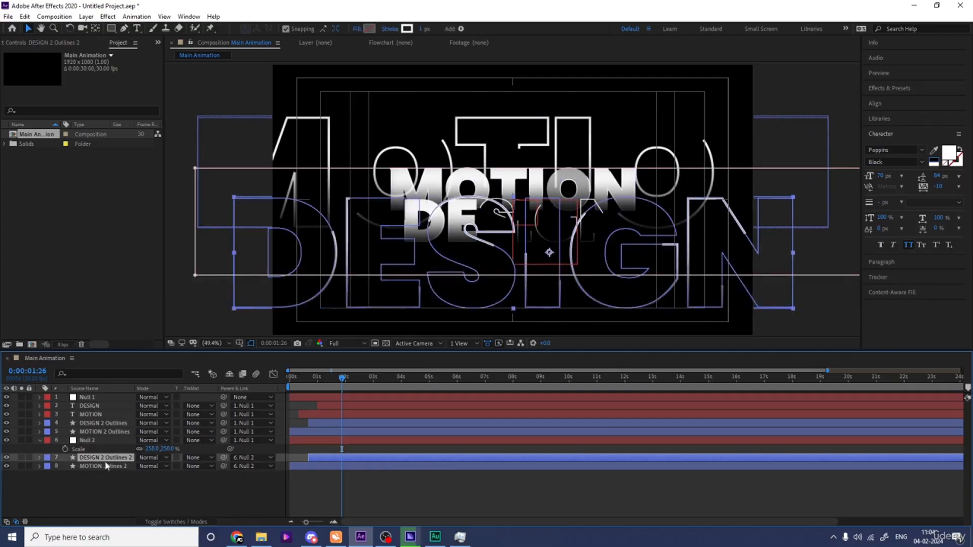
left_click(100, 465, "shift")
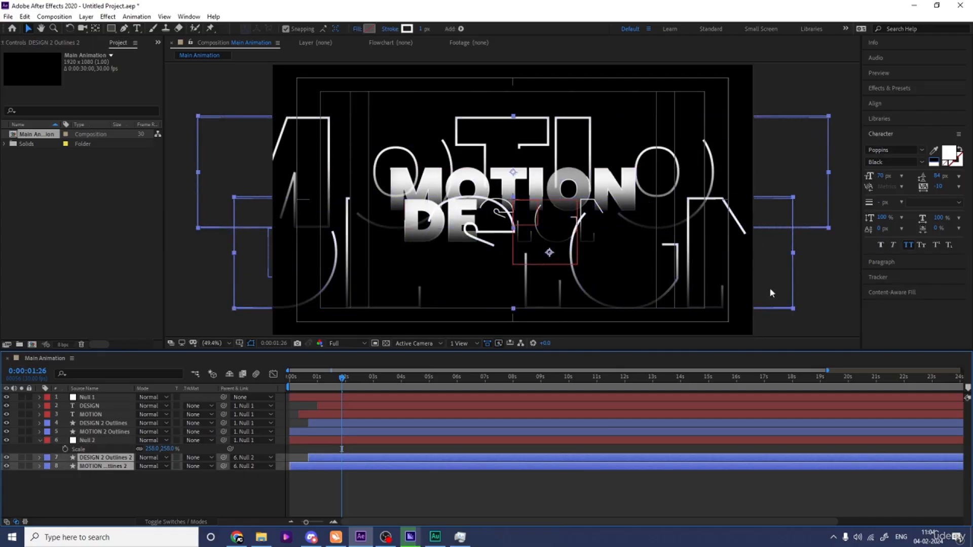
left_click(883, 203)
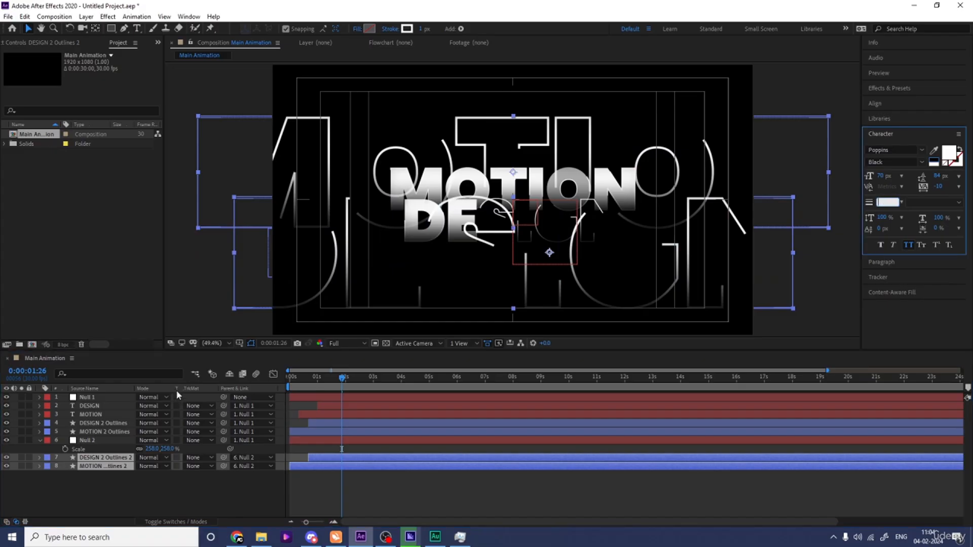
left_click(92, 485)
left_click(95, 457, "shift")
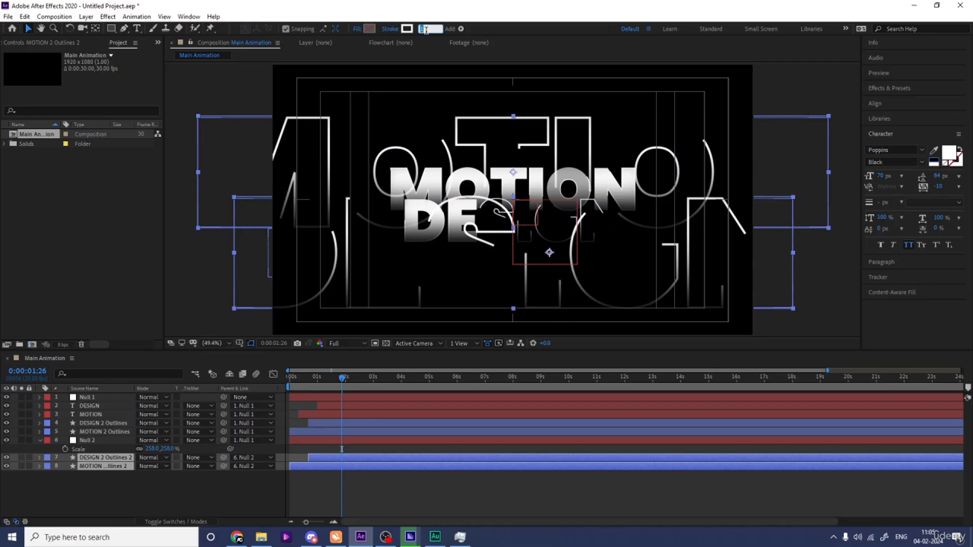
type("2")
key("Return")
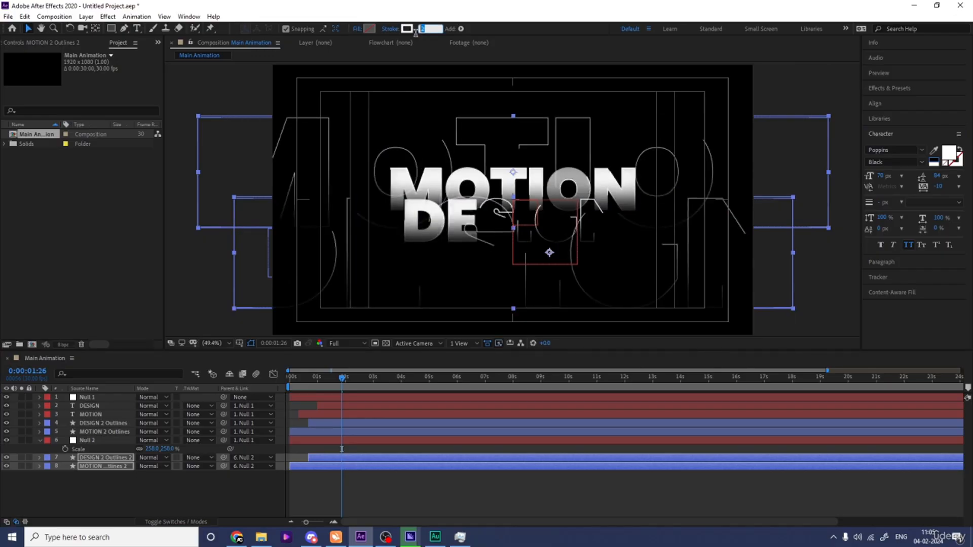
type("1")
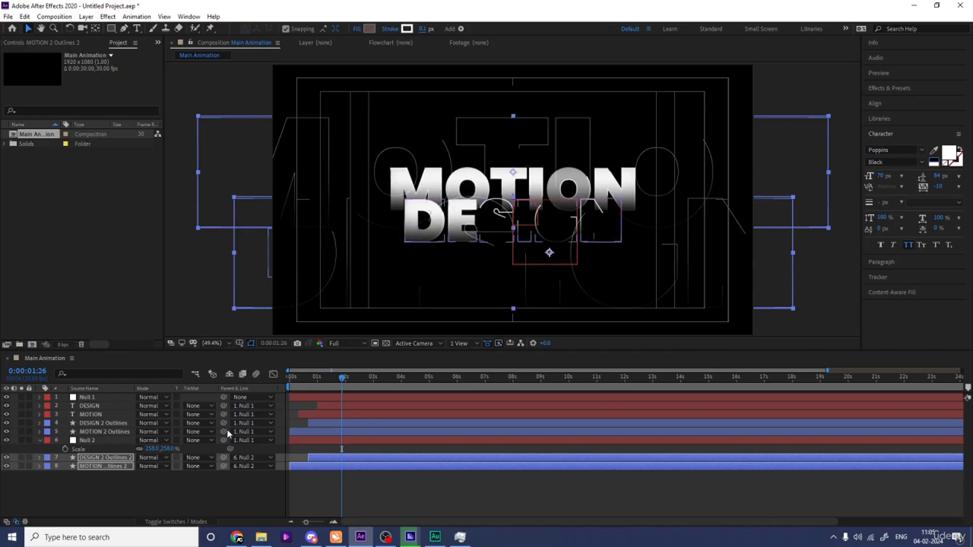
Step: Scale Null 2 to 225%
left_click(111, 439)
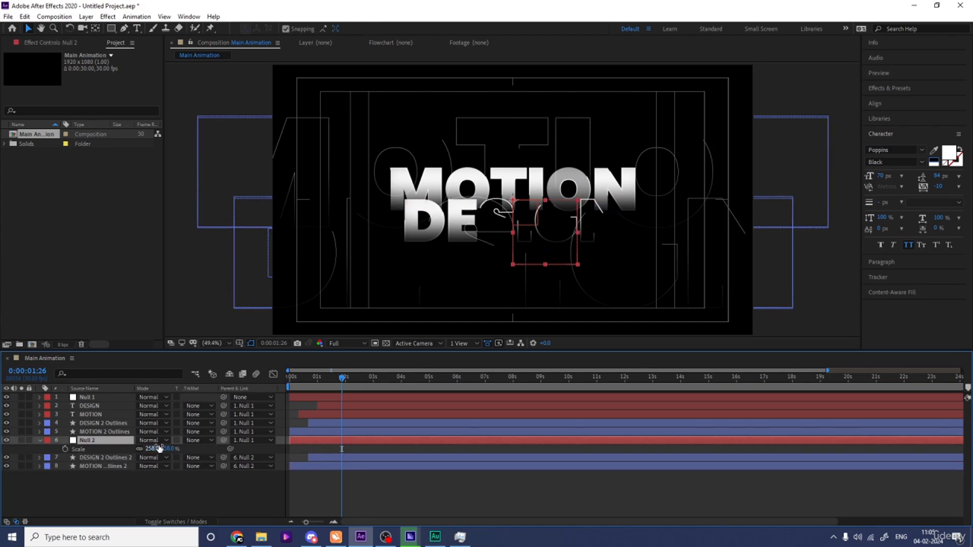
left_click_drag(155, 447, 139, 445)
Step: Preview the animation with the large background outlines from the start
key("space")
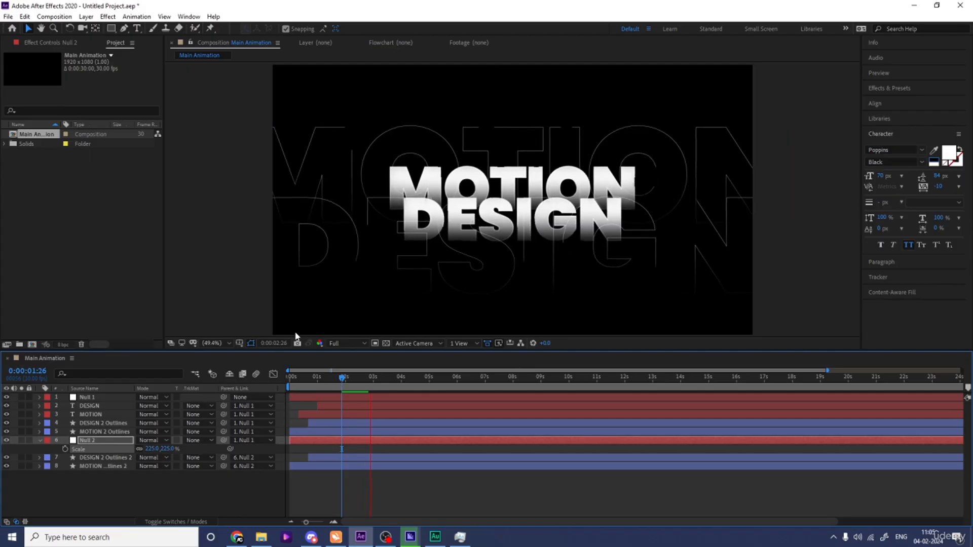
left_click_drag(324, 378, 289, 380)
key("space")
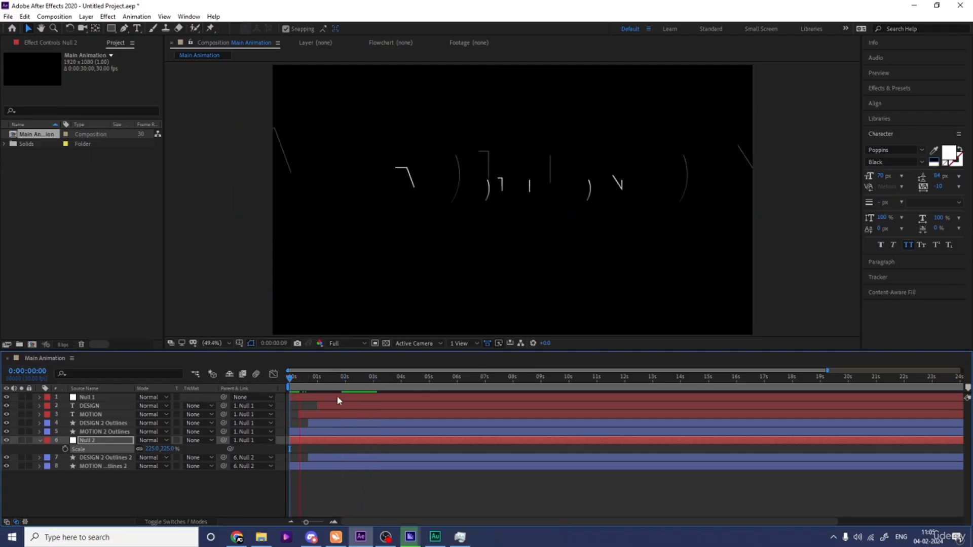
Step: Shift both duplicated outline layers to start slightly later and preview the result
left_click(319, 457)
left_click(313, 468, "shift")
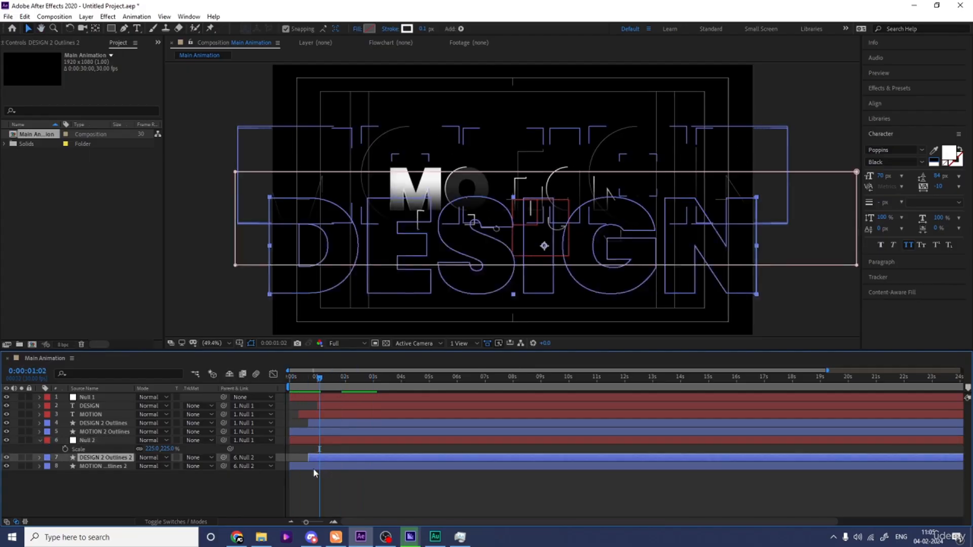
left_click_drag(310, 467, 331, 467)
key("space")
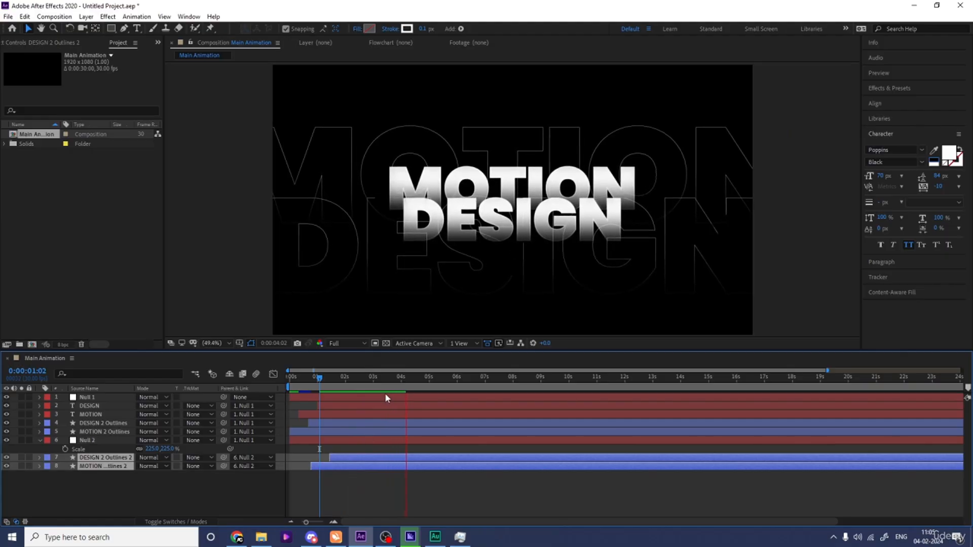
key("space")
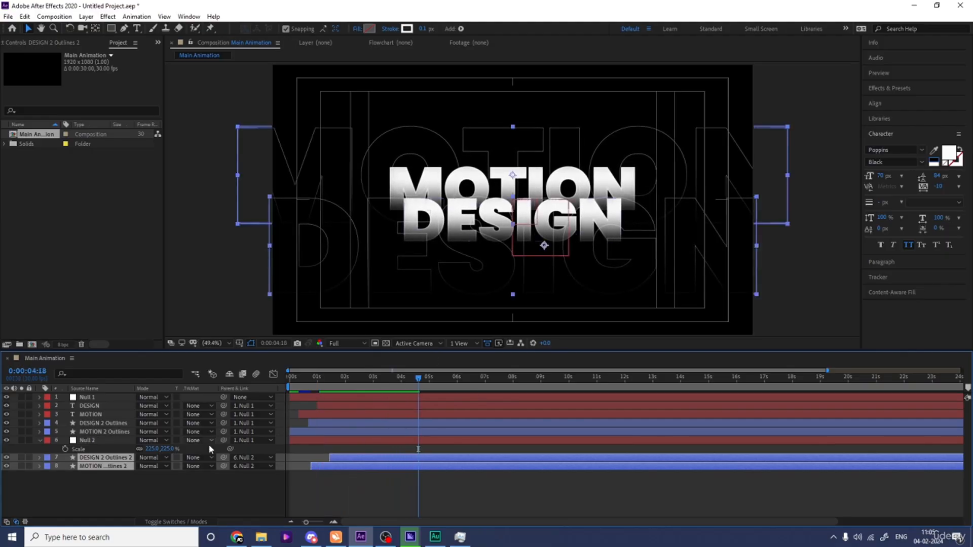
Step: Collapse the layer properties and add a new adjustment layer to the composition
left_click(149, 494)
key("u")
key("u")
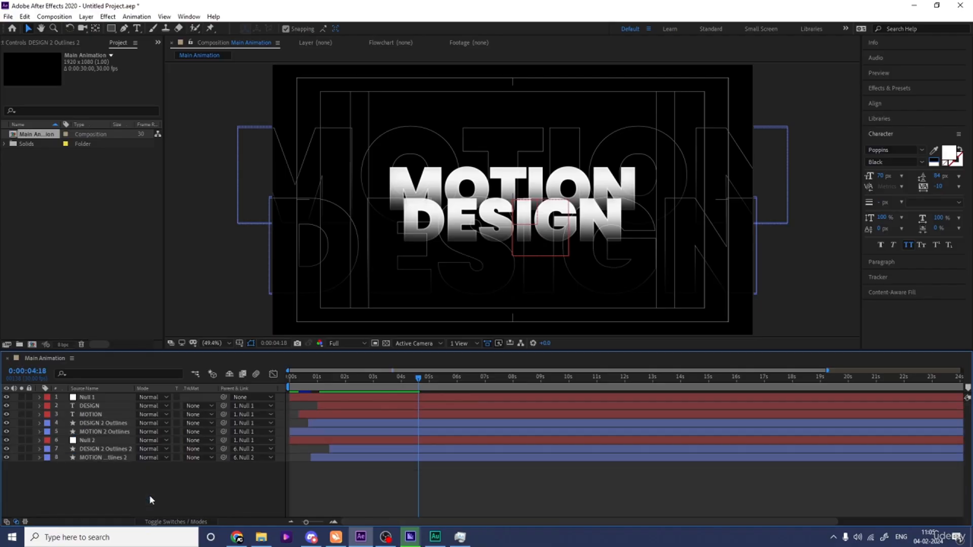
right_click(116, 494)
mouse_move(152, 380)
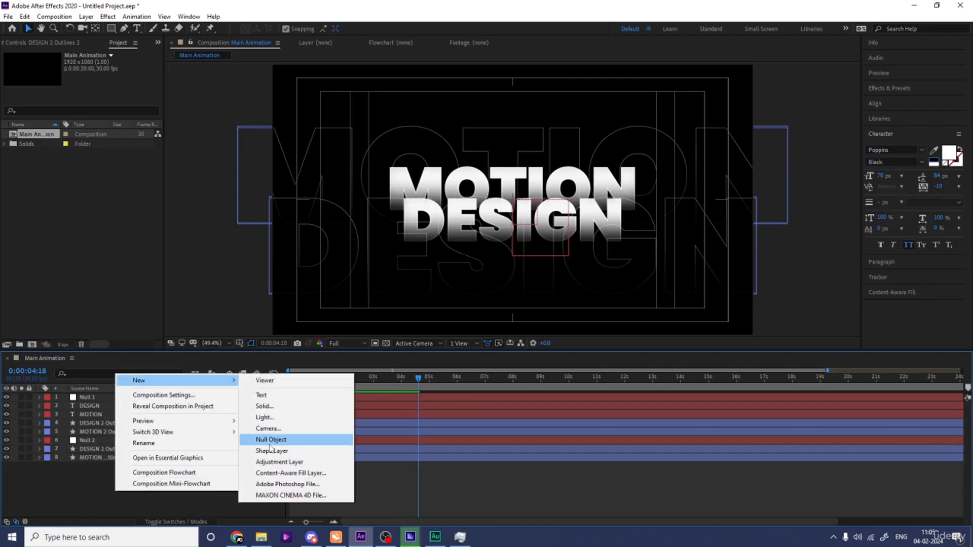
left_click(278, 461)
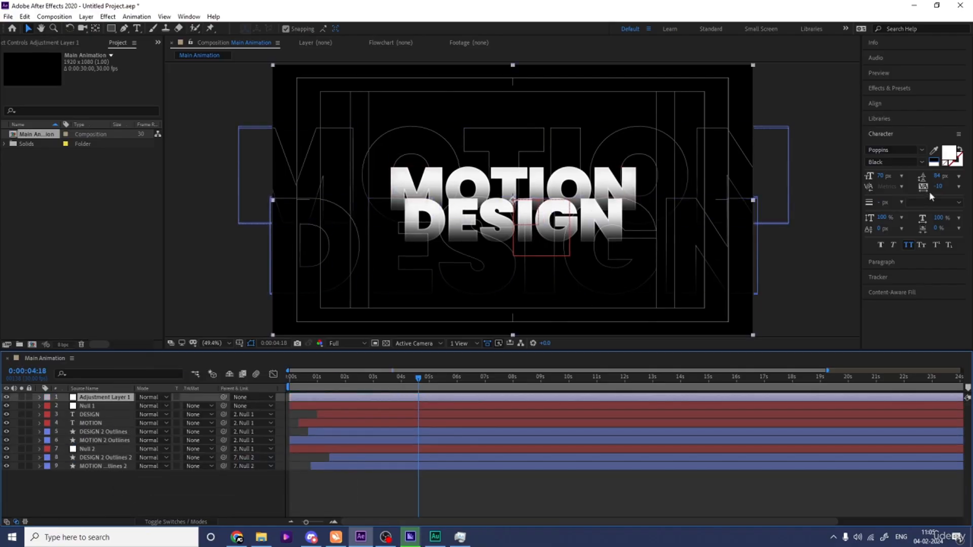
Step: Search the effects for tint and apply the Tint effect to the adjustment layer
left_click(905, 93)
left_click(906, 101)
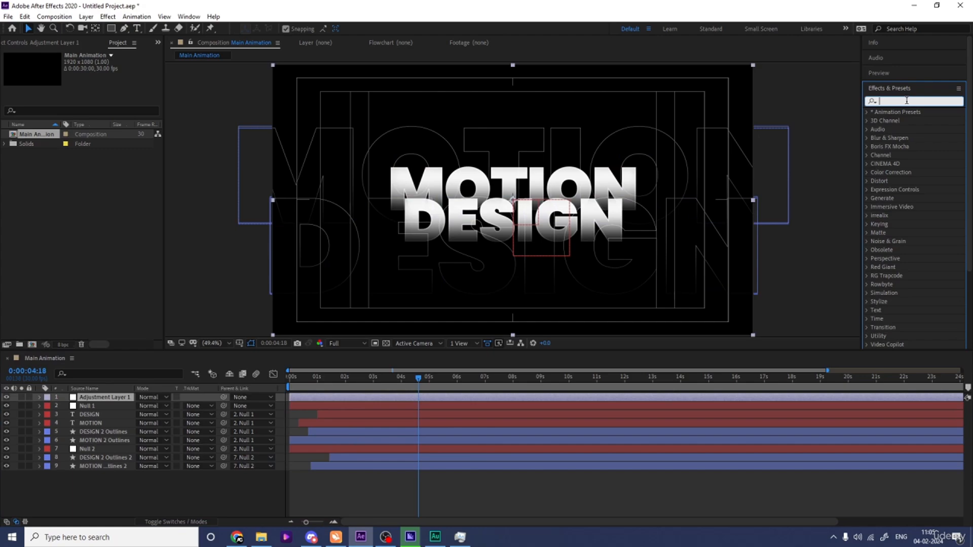
type("tint")
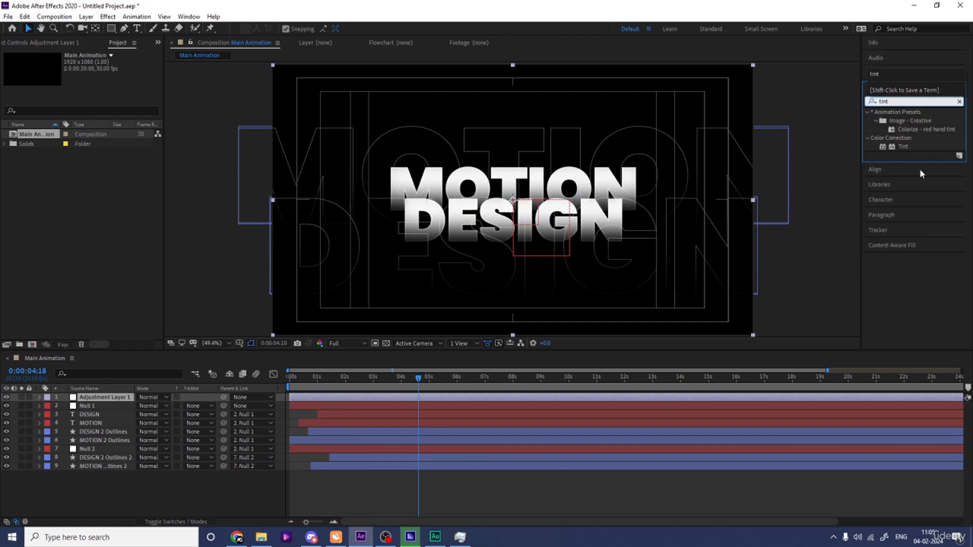
double_click(903, 146)
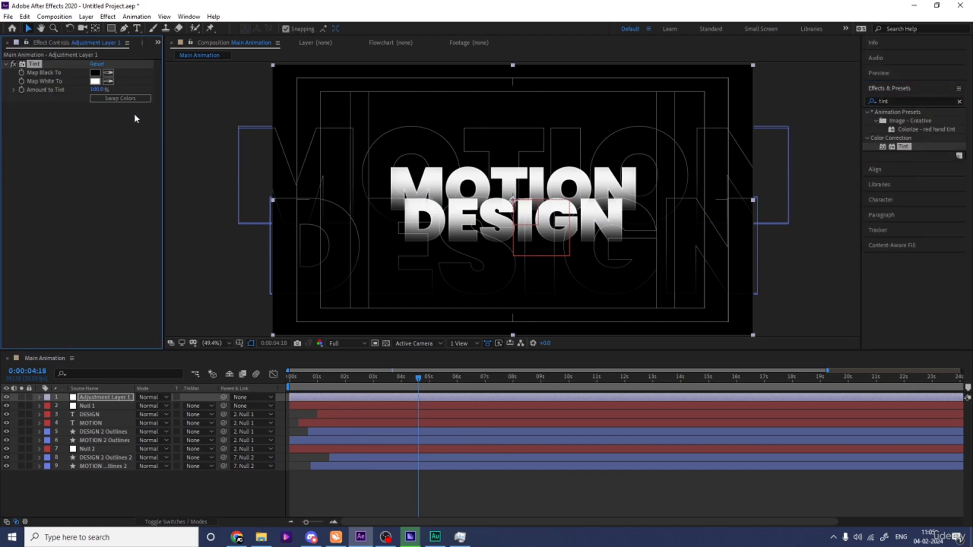
Step: Set the Tint effect's Map White To colour to red (FF0000)
left_click(95, 81)
left_click_drag(241, 217, 330, 160)
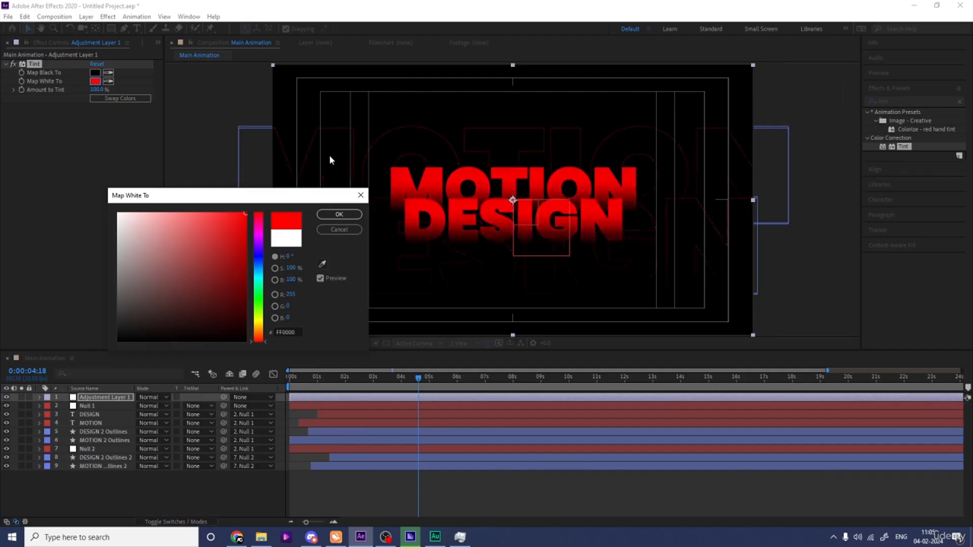
left_click(335, 215)
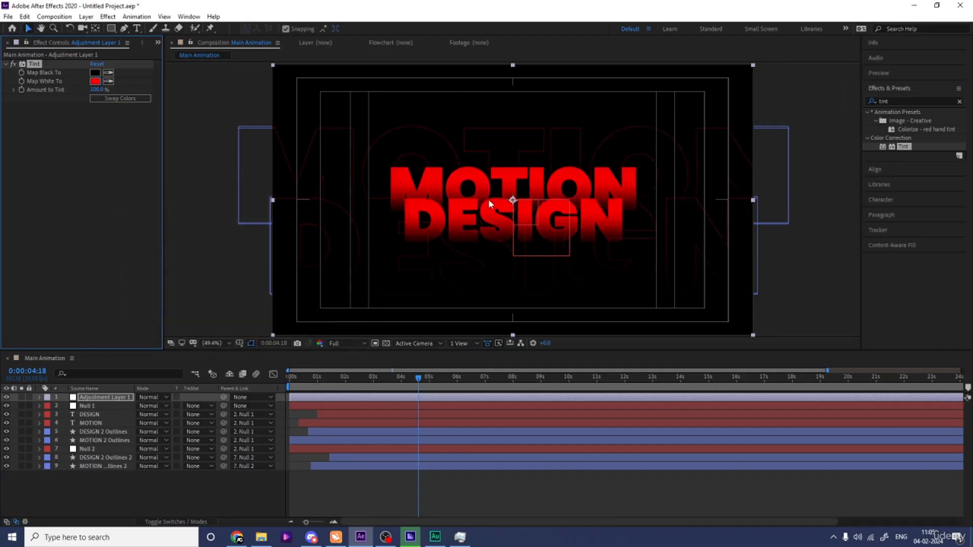
left_click(96, 82)
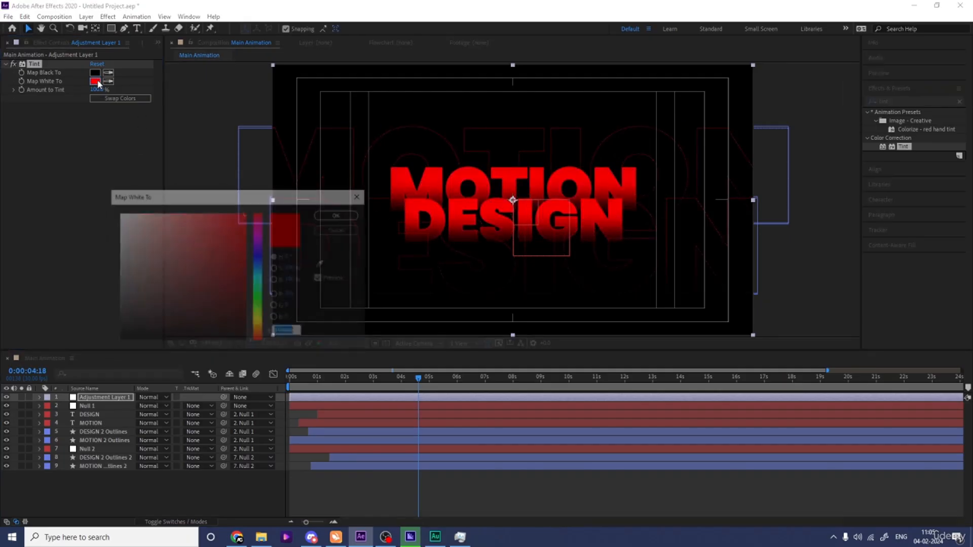
left_click_drag(262, 273, 260, 265)
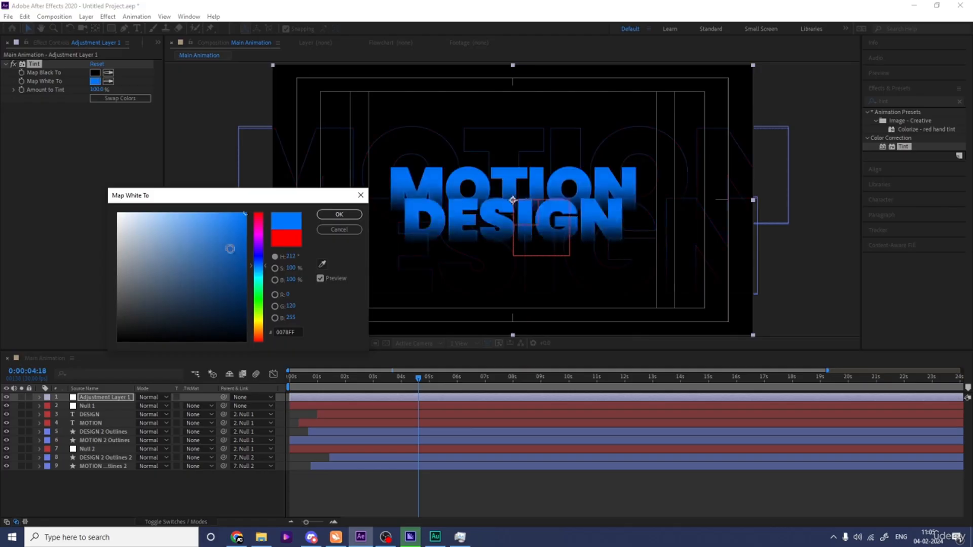
left_click(257, 245)
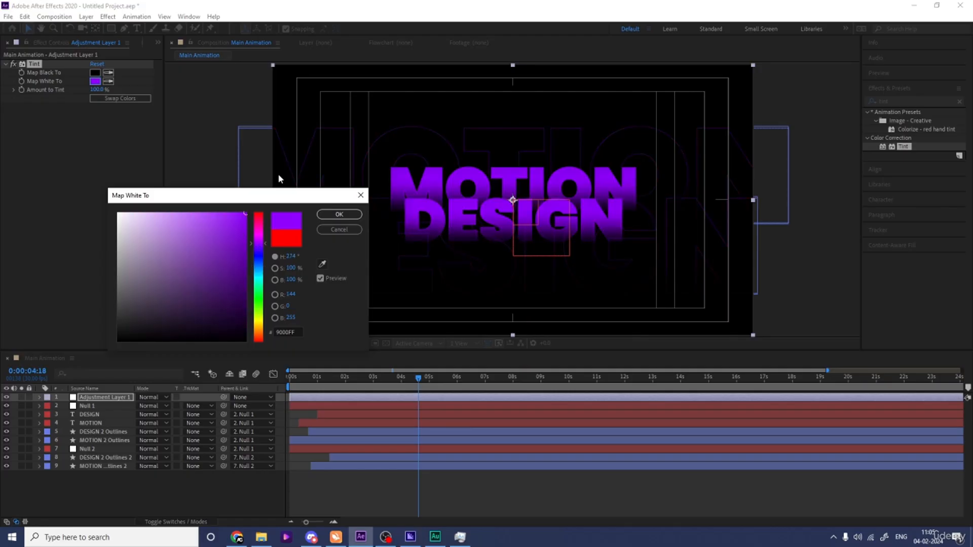
left_click(335, 215)
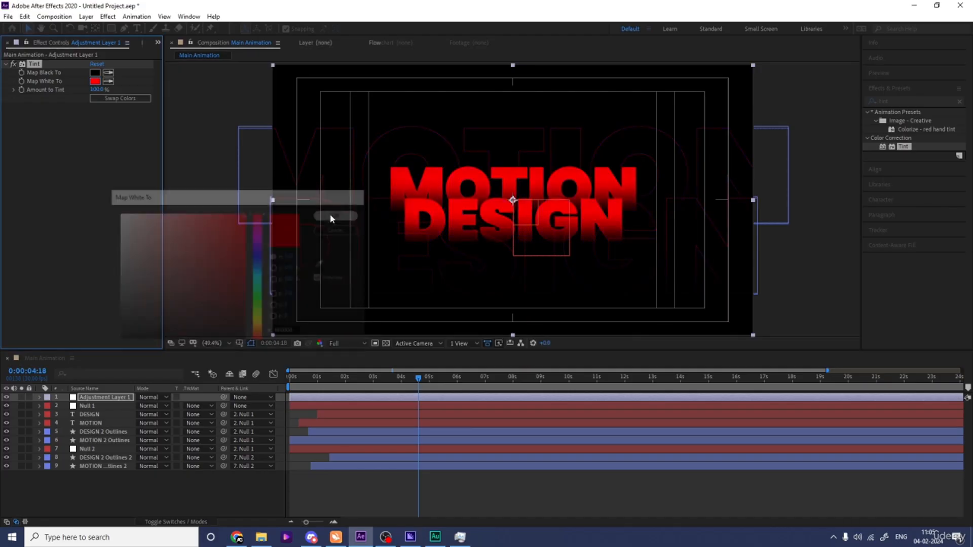
Step: Delete the tint adjustment layer from the composition
left_click(93, 400)
key("Delete")
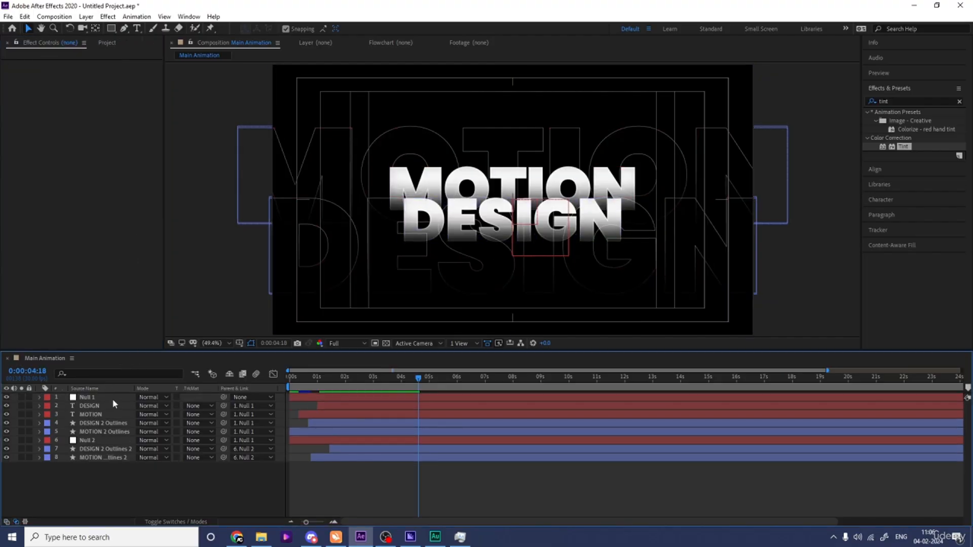
Step: Set the MOTION text layer's fill colour to red (FF0000)
left_click(91, 415)
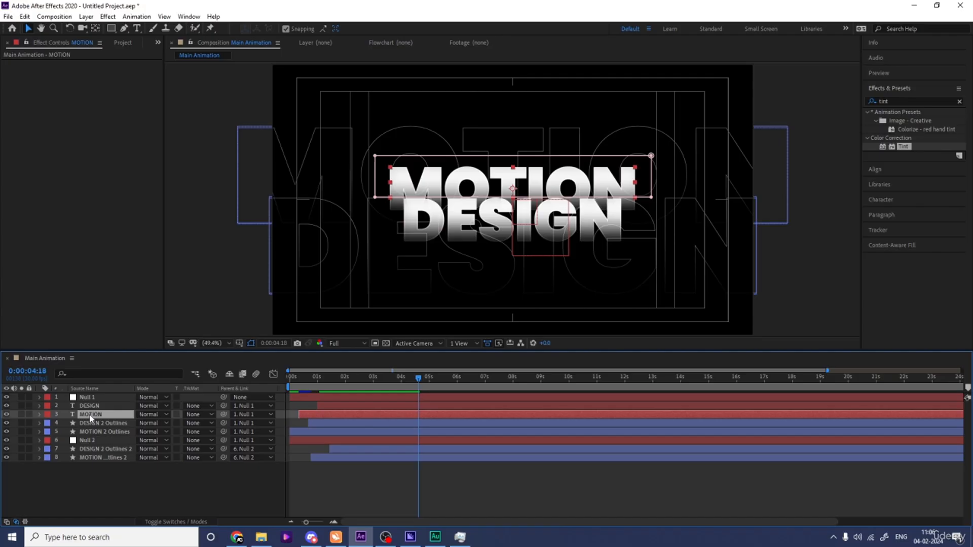
left_click(880, 200)
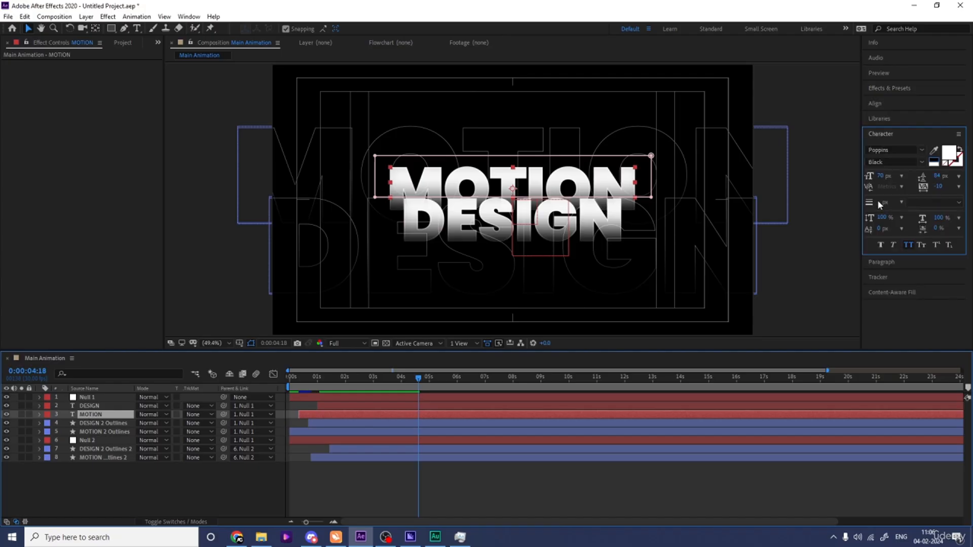
left_click(948, 153)
left_click(238, 218)
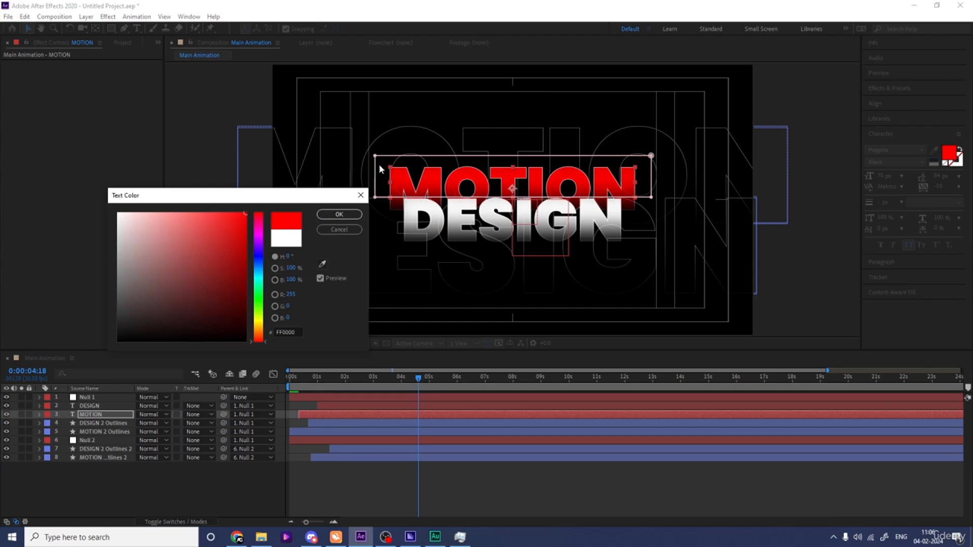
left_click(339, 215)
Step: Set the MOTION 2 Outlines layer's stroke colour to red
left_click(91, 424)
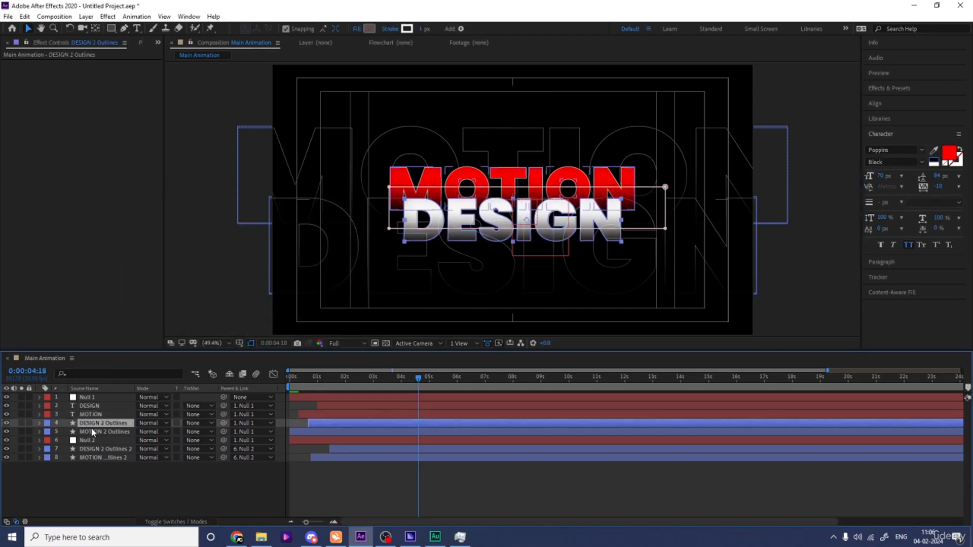
left_click(93, 431)
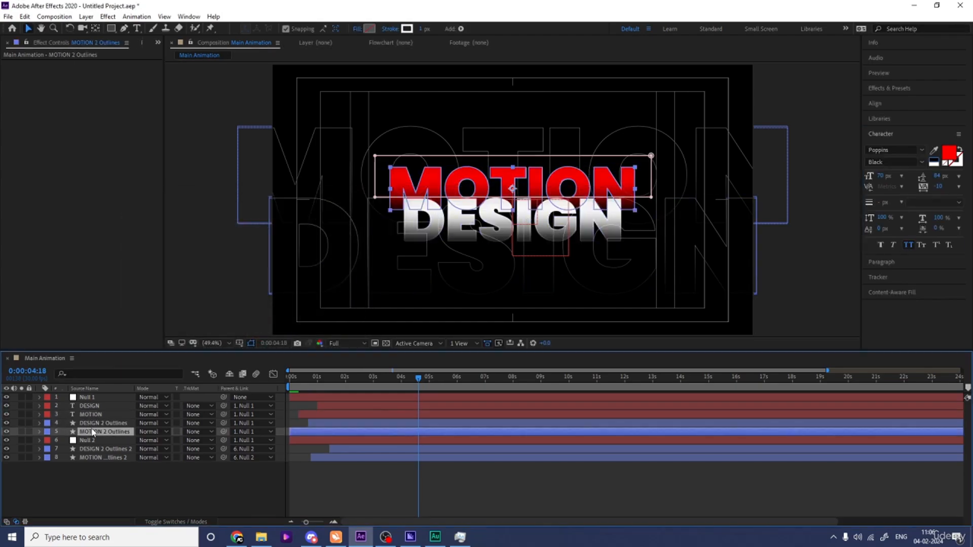
left_click(408, 29)
left_click(239, 213)
left_click(339, 215)
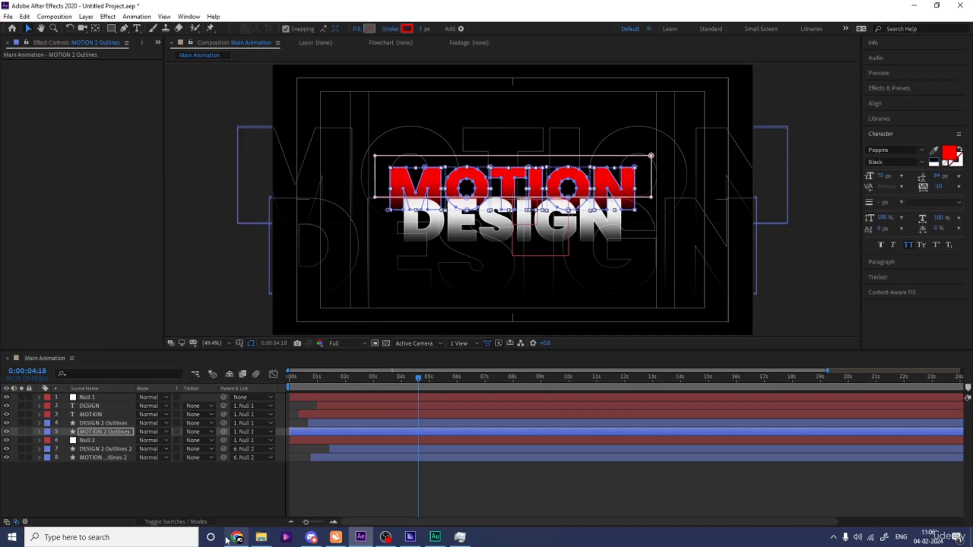
Step: Preview the animation from the start
left_click(205, 482)
key("space")
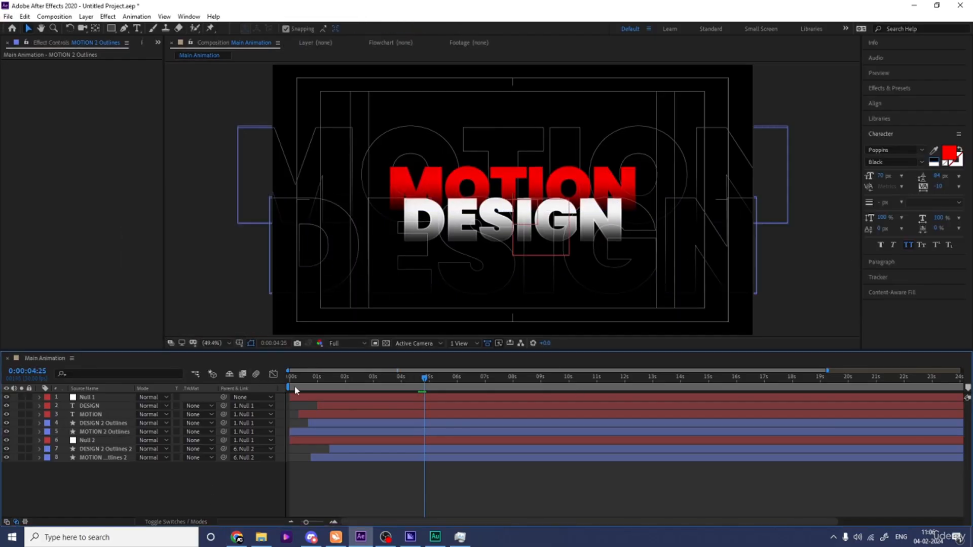
left_click_drag(296, 378, 275, 378)
key("space")
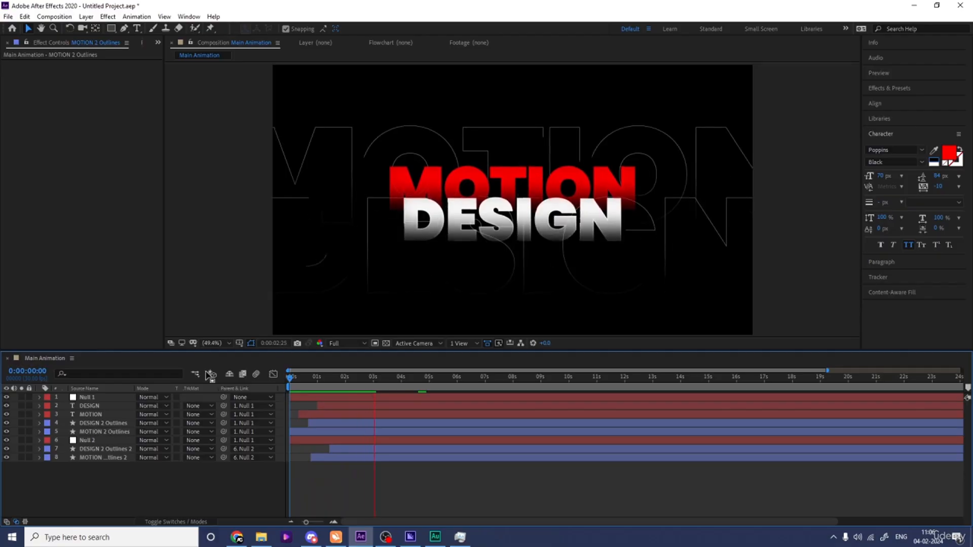
key("space")
Step: Set the large MOTION Outlines 2 layer's stroke colour to red and preview the result
left_click(95, 457)
left_click(407, 29)
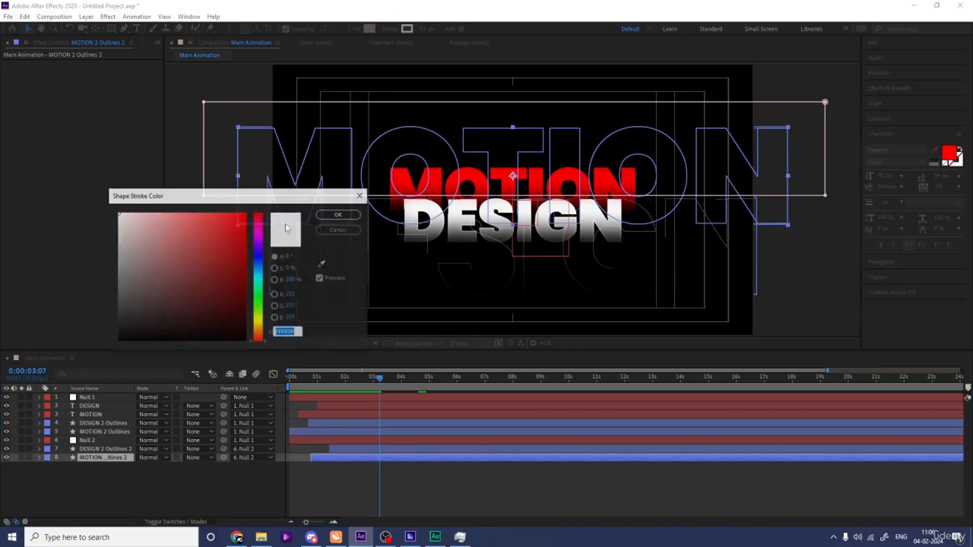
left_click(246, 213)
left_click(332, 213)
key("space")
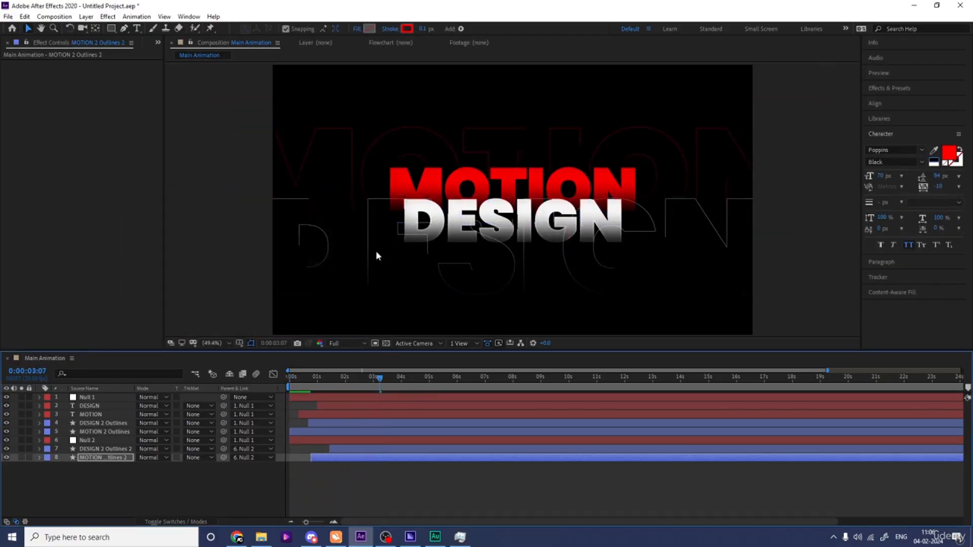
key("space")
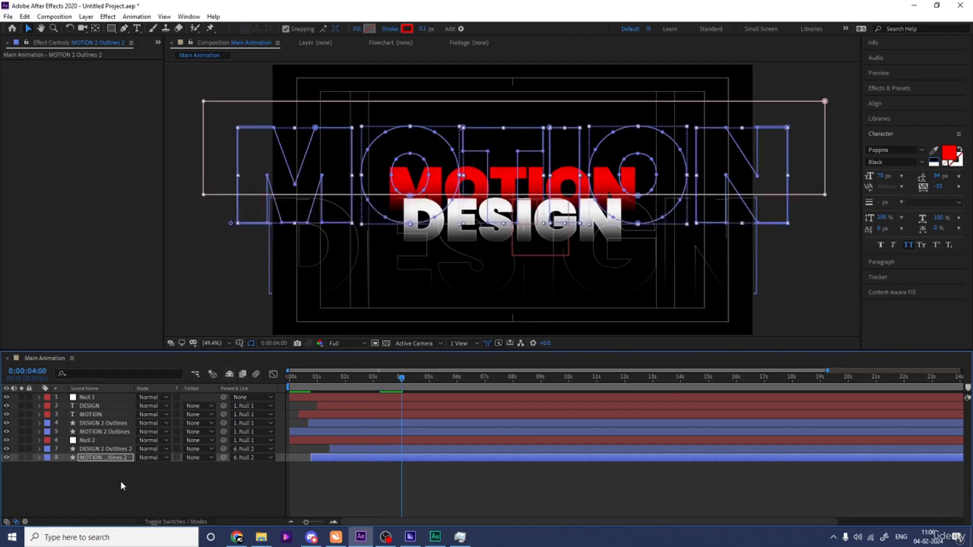
Step: Add a new adjustment layer to the composition
left_click(122, 488)
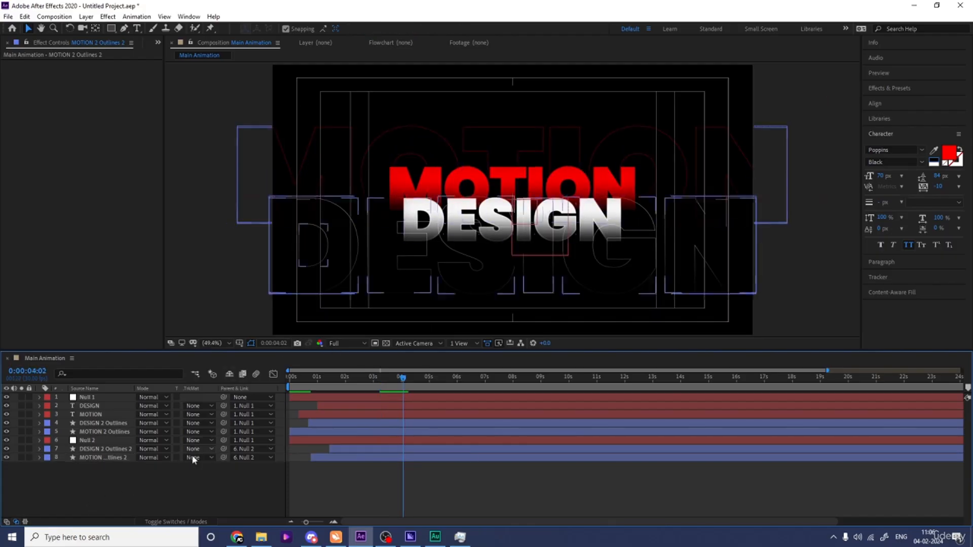
right_click(153, 485)
mouse_move(243, 374)
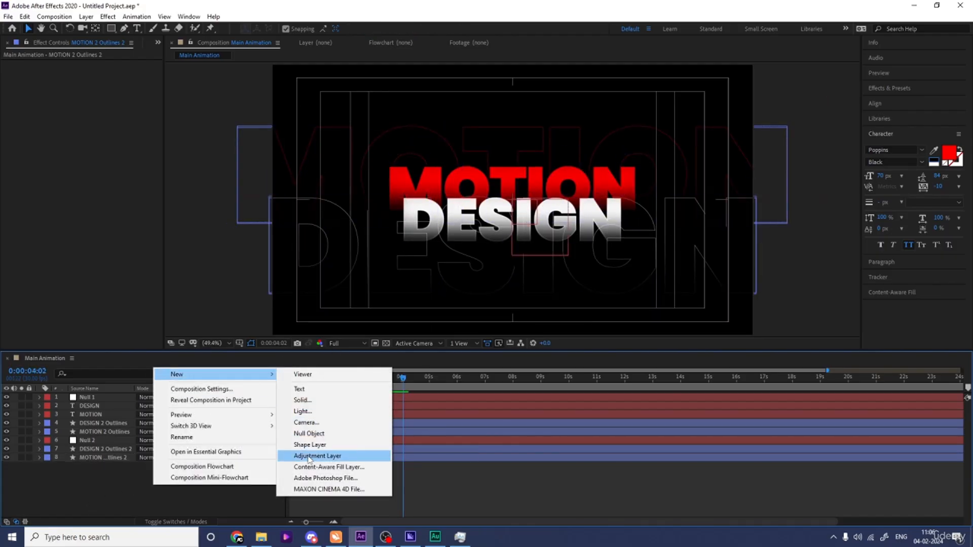
left_click(309, 456)
Step: Search the effects for tran and apply the Transform effect to the adjustment layer
left_click(887, 88)
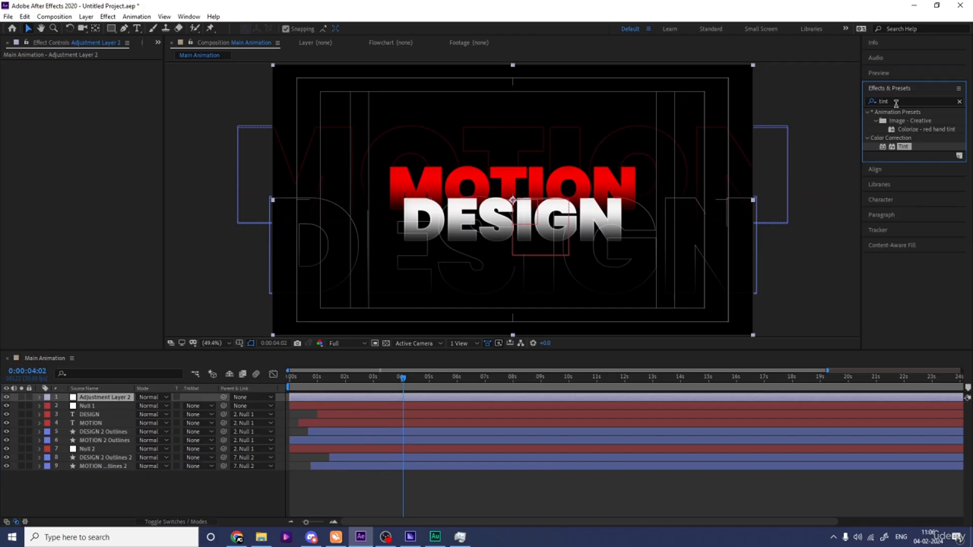
left_click(892, 101)
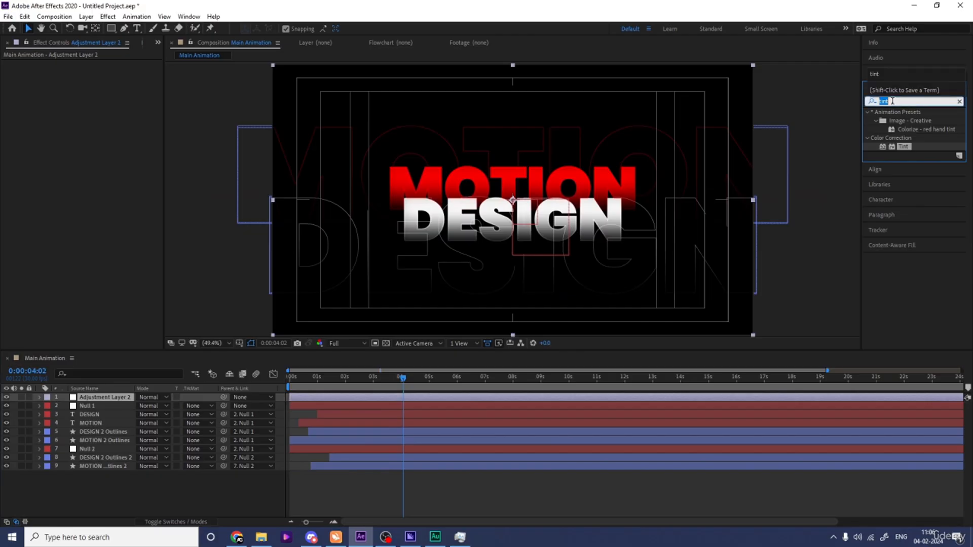
type("trn")
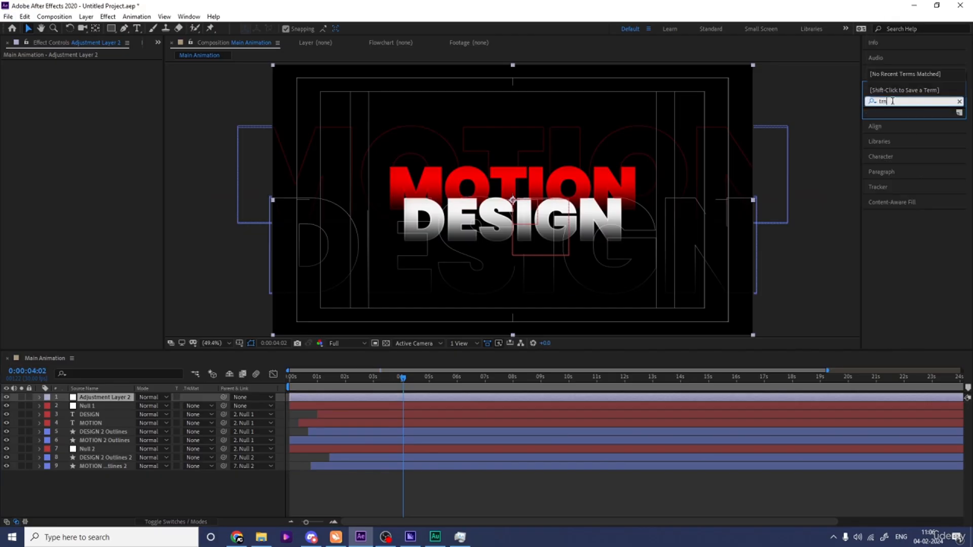
key("BackSpace")
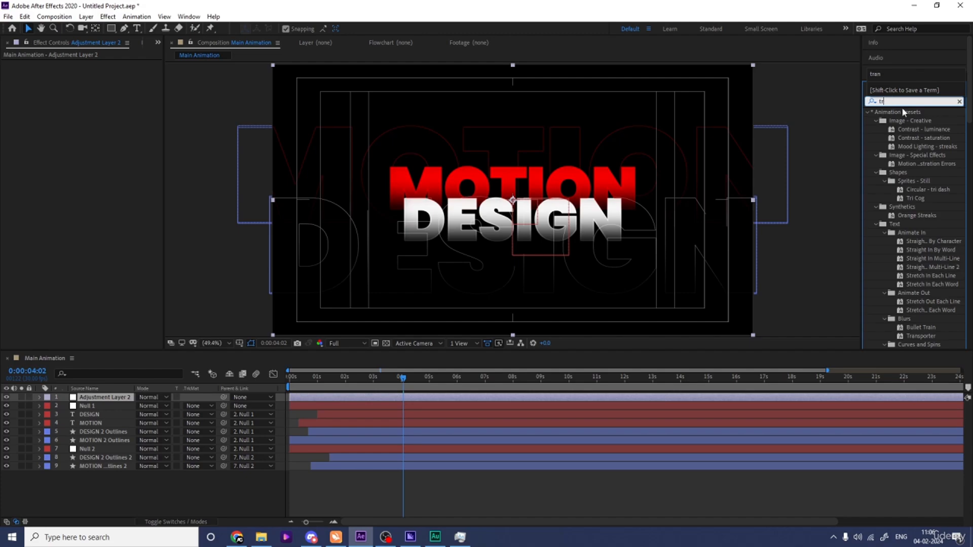
type("a")
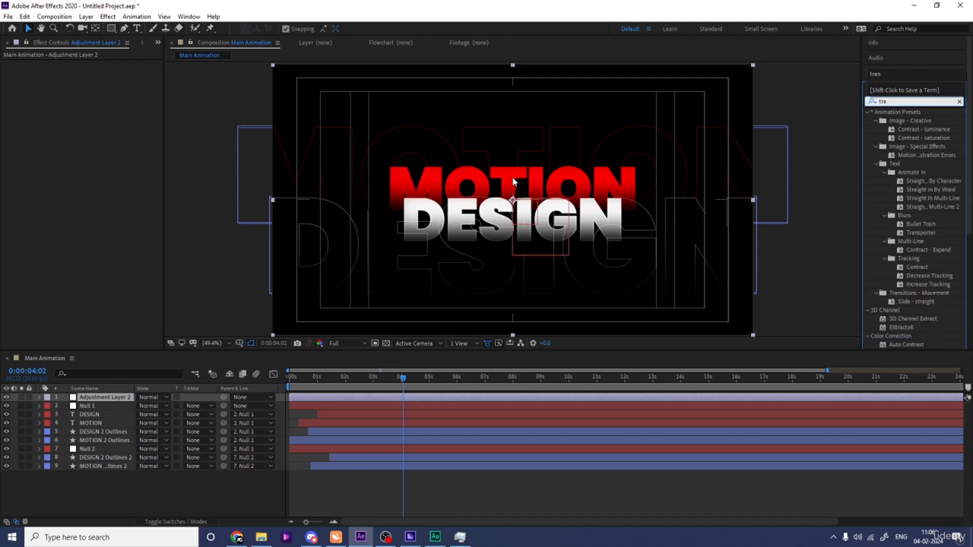
type("n")
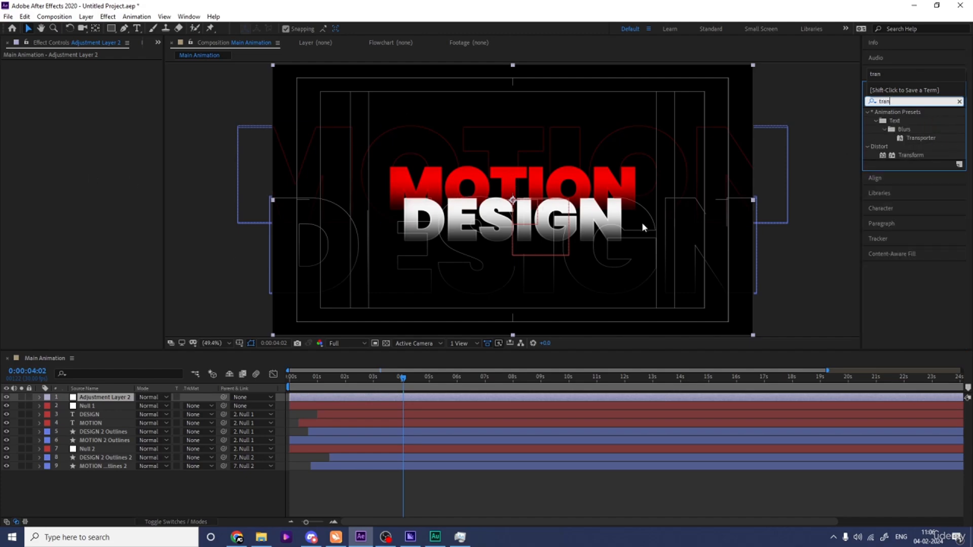
left_click_drag(910, 155, 395, 160)
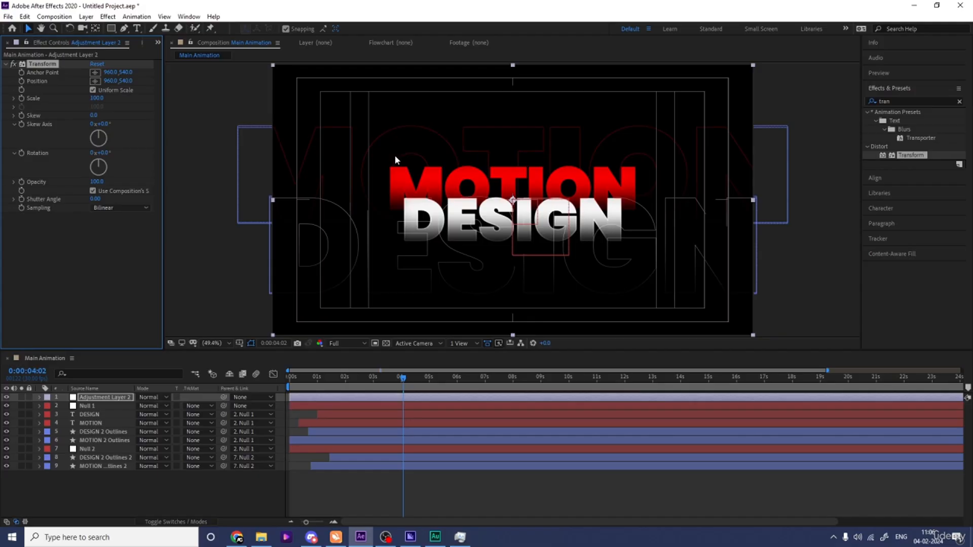
Step: Set the Transform effect's Skew to -5
left_click(94, 115)
type("-5")
key("Return")
Step: Preview the skewed animation from the start
left_click(290, 387)
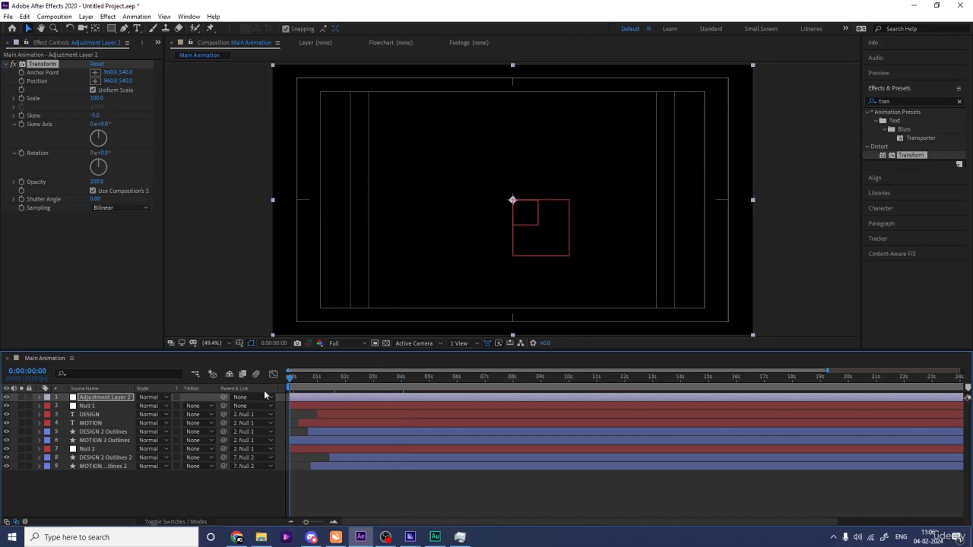
key("space")
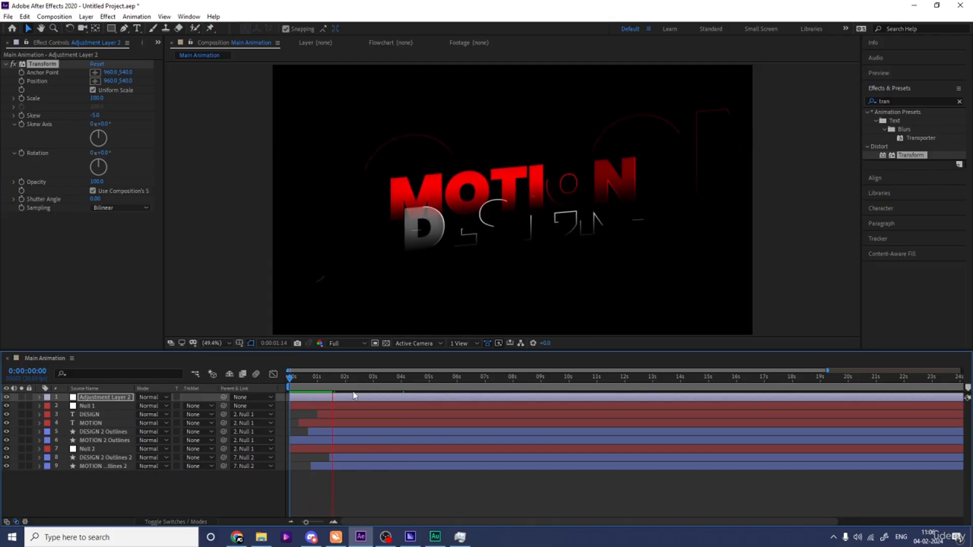
key("space")
Step: Search the effects for glow and apply the Glow effect to the adjustment layer
left_click(909, 101)
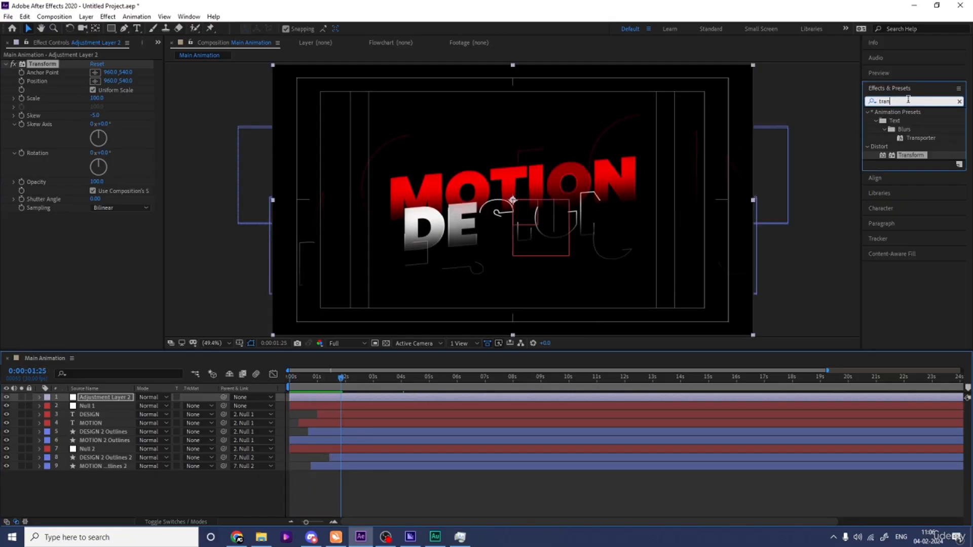
type("glow")
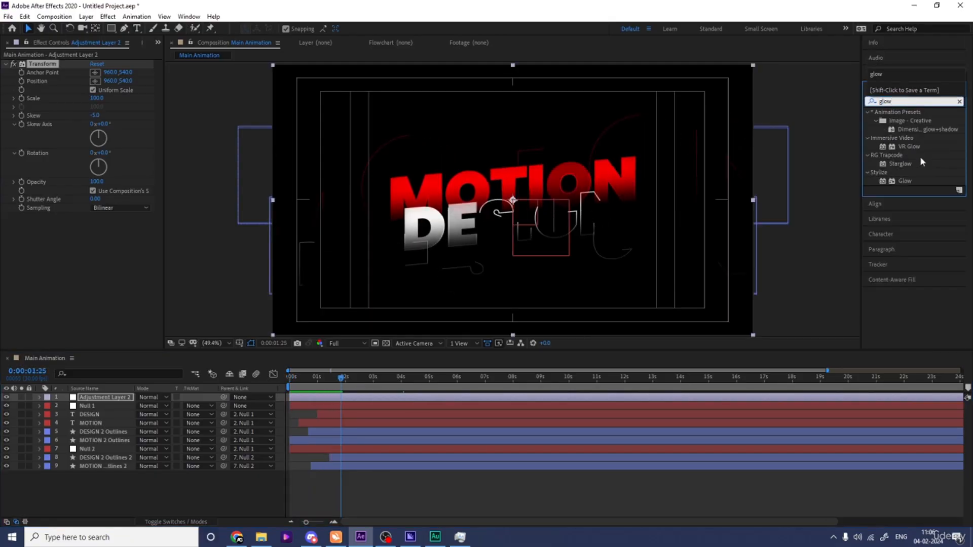
double_click(902, 181)
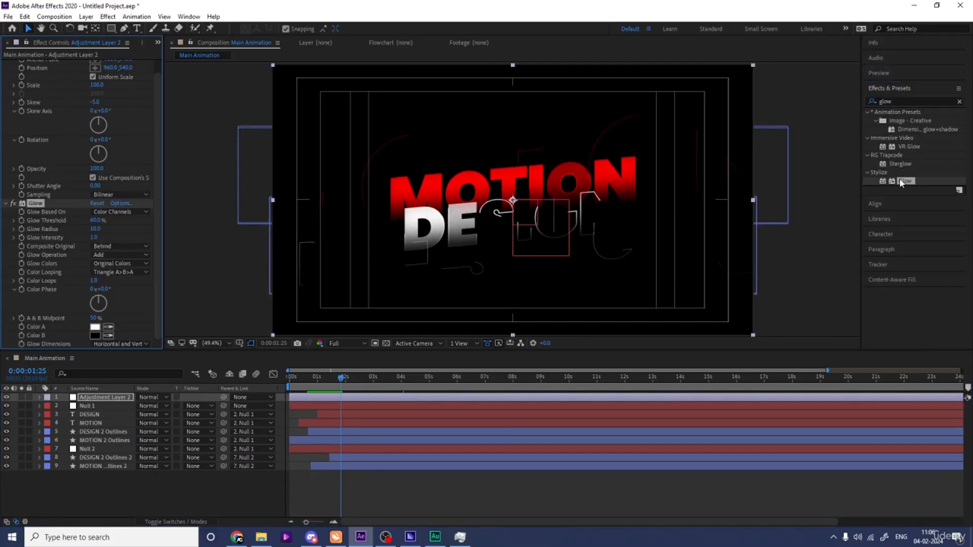
Step: Set the Glow threshold to 90% and intensity to 0.5, then preview the result
left_click(94, 221)
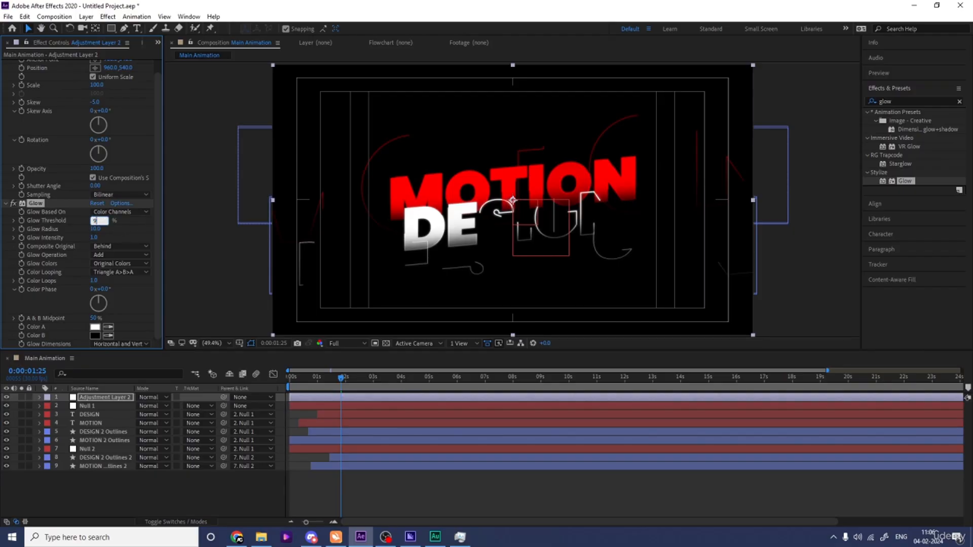
key("Return")
type("0")
key("Return")
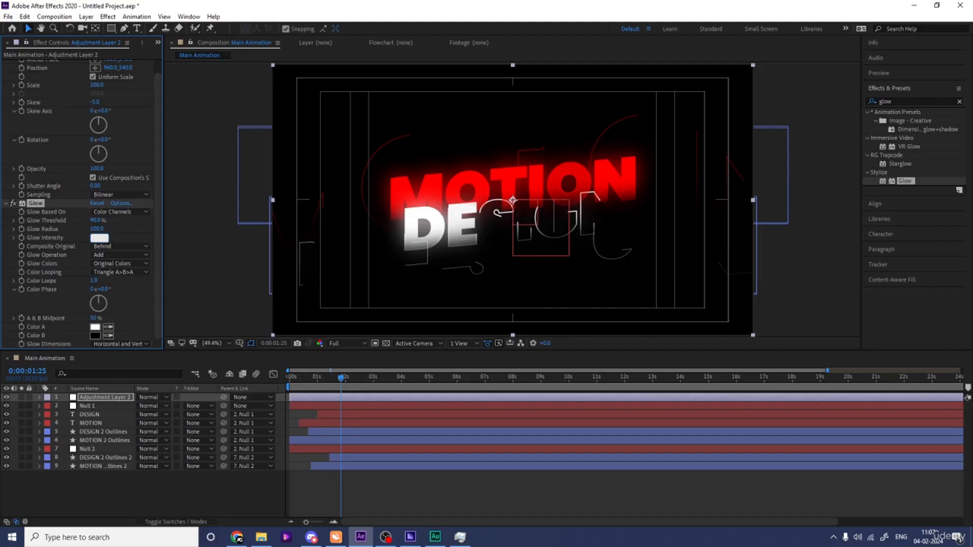
type("0.5")
key("Return")
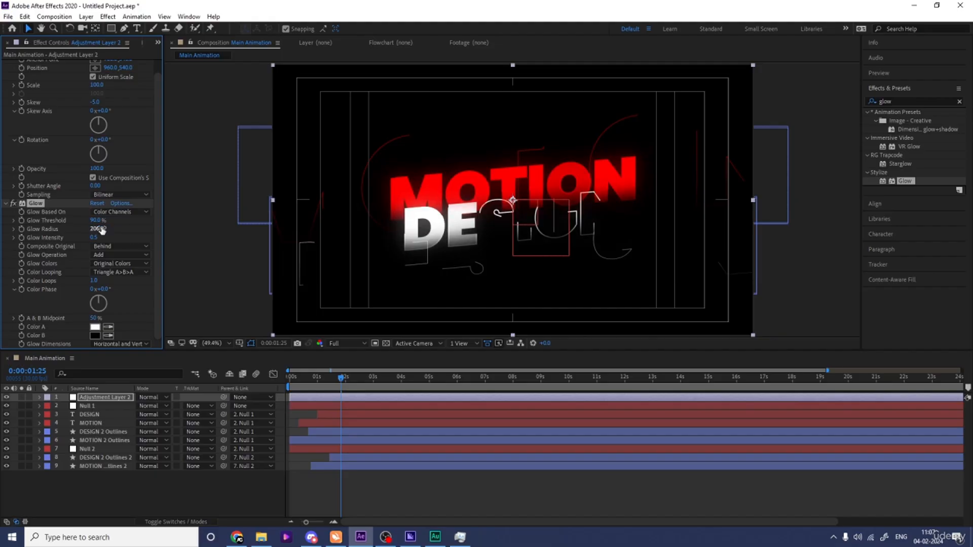
key("space")
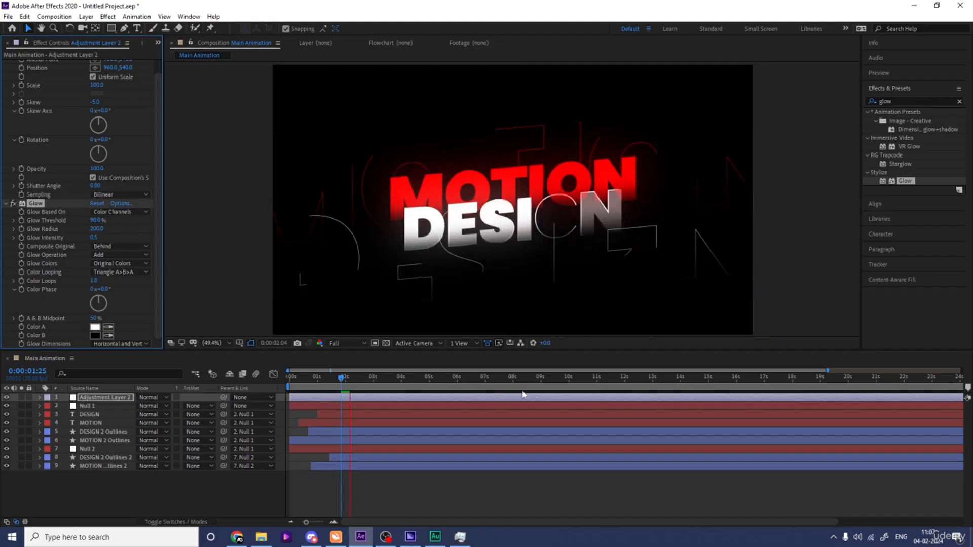